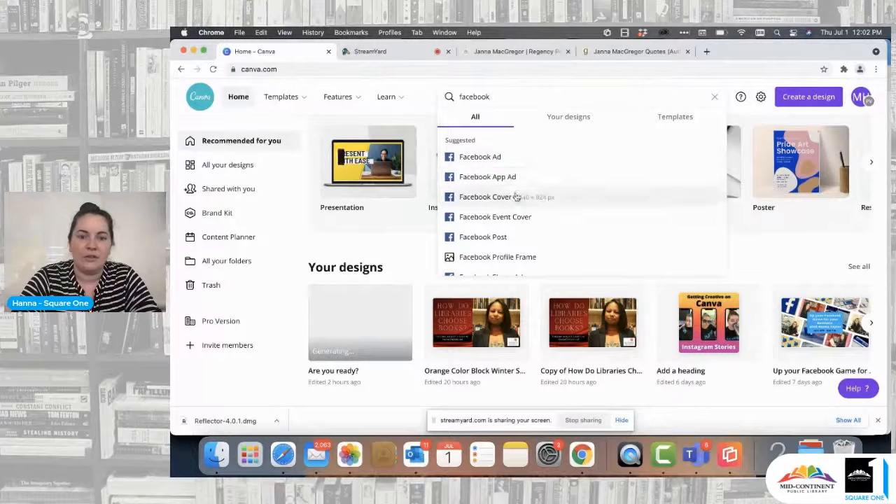
Step: Search the design types for "insta" and choose Instagram Story
scroll(509, 238, "down", 3)
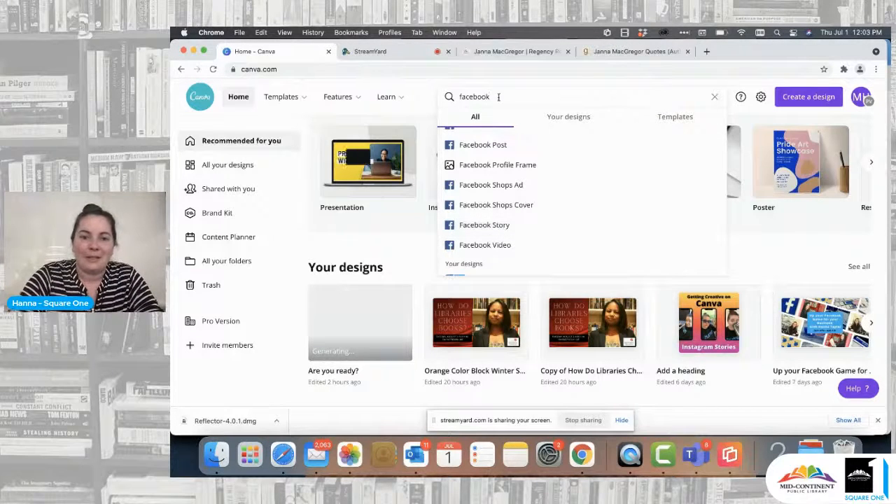
left_click_drag(496, 96, 452, 96)
type("insta")
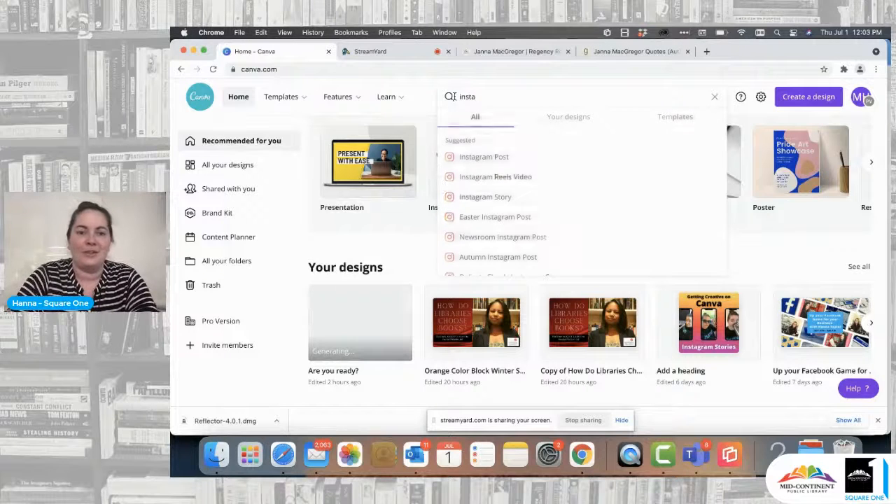
left_click(492, 201)
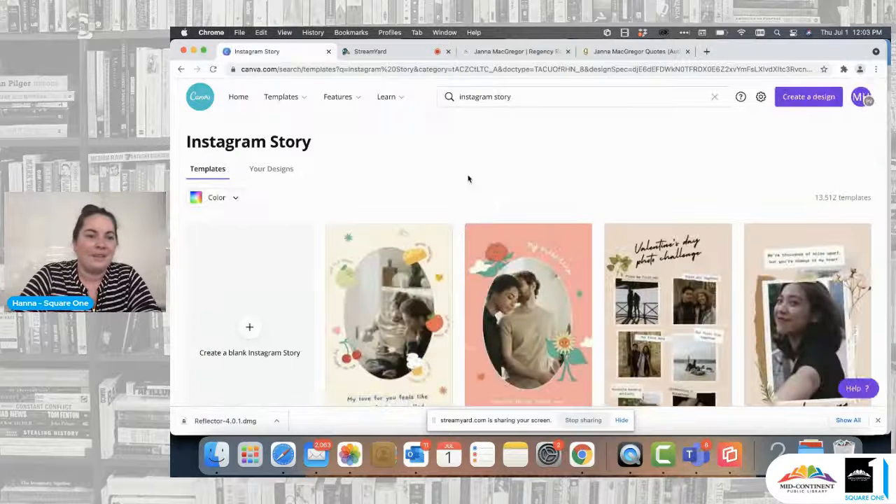
Step: Browse the Instagram Story templates and create a blank Instagram Story
scroll(423, 178, "down", 3)
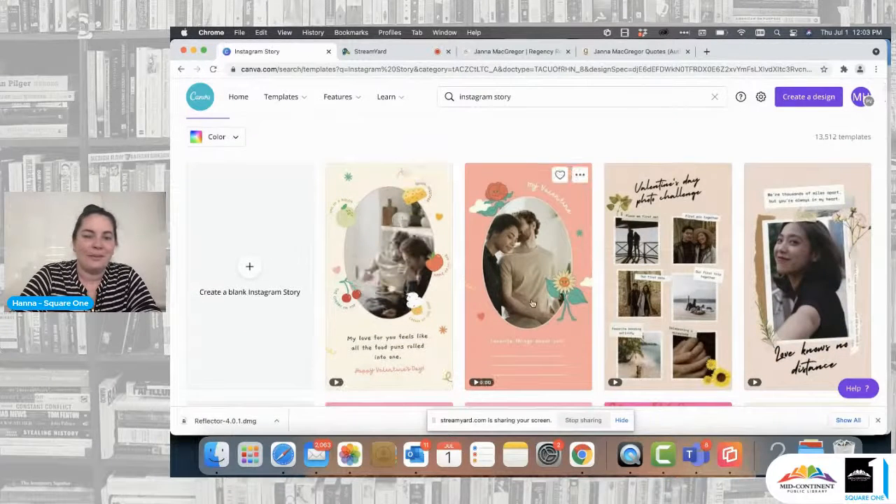
scroll(298, 260, "down", 8)
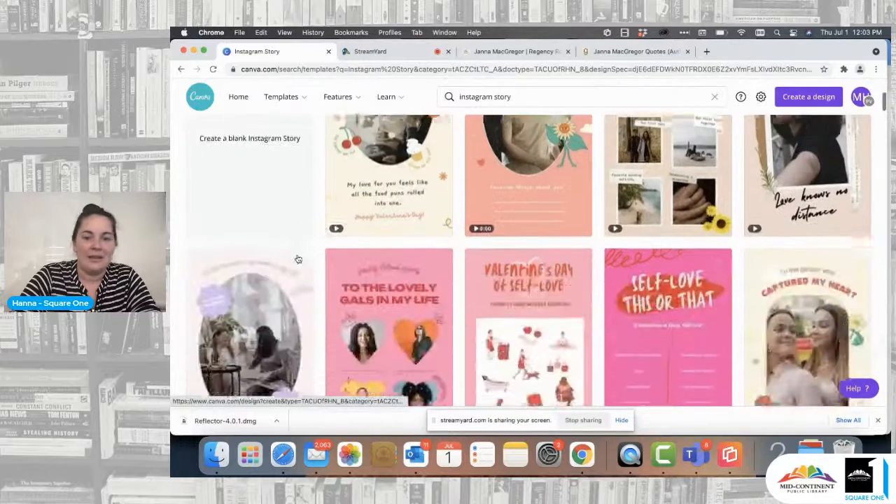
scroll(297, 260, "down", 2)
scroll(266, 258, "up", 8)
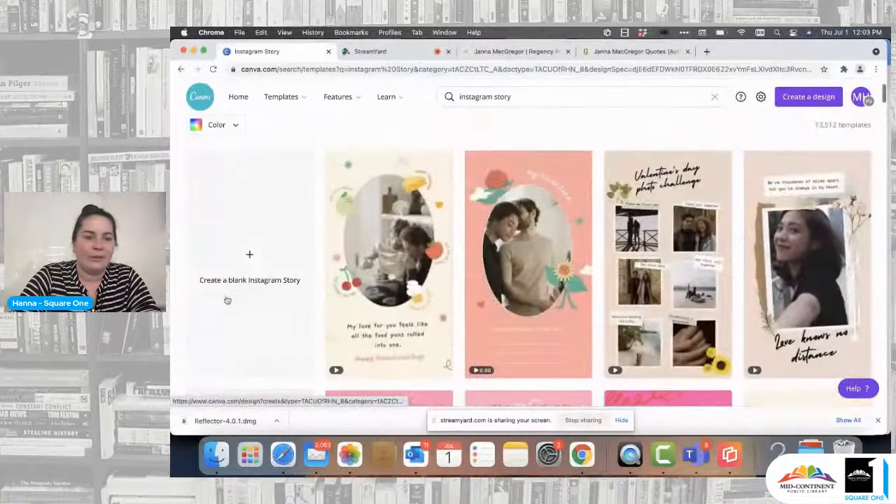
left_click(249, 255)
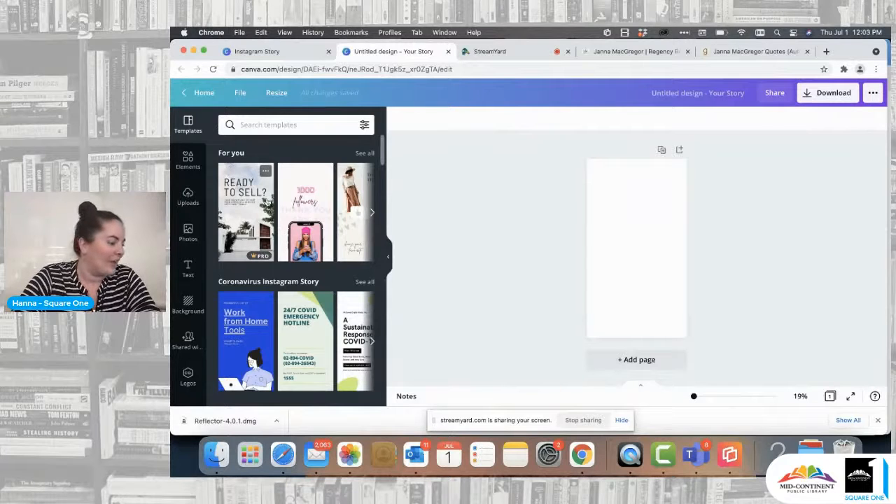
Step: Search the templates for "hearts" and apply the pale pink design with heart borders and a couple's photo in a field
left_click(274, 126)
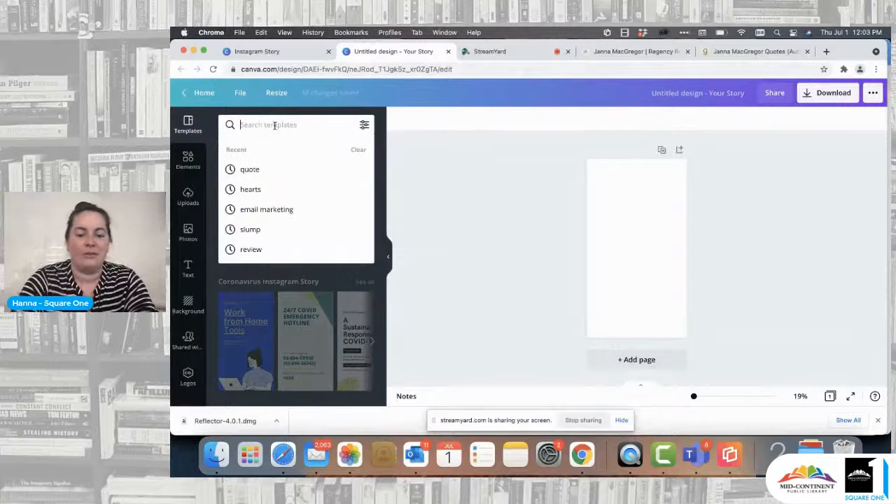
type("hearts")
key("Return")
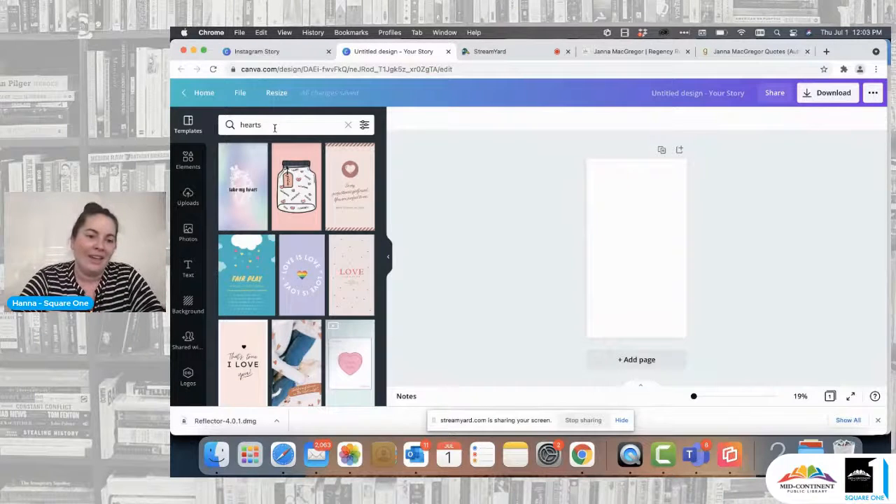
scroll(306, 238, "down", 5)
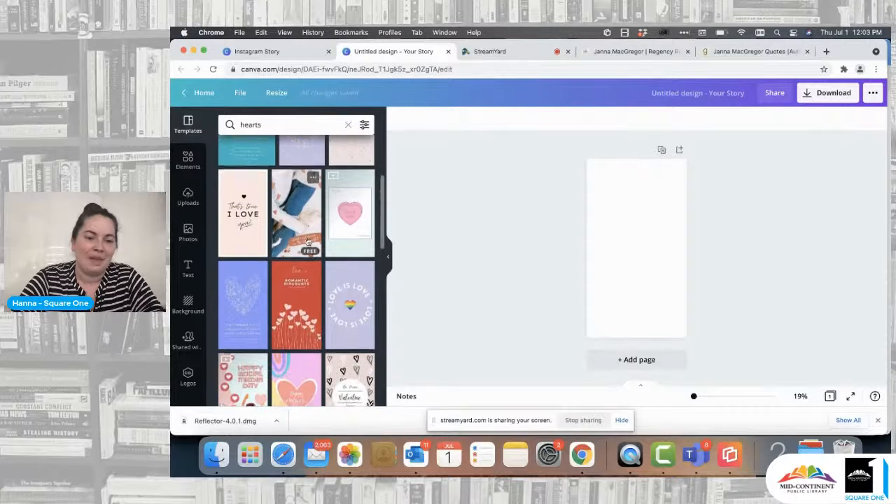
scroll(306, 241, "down", 5)
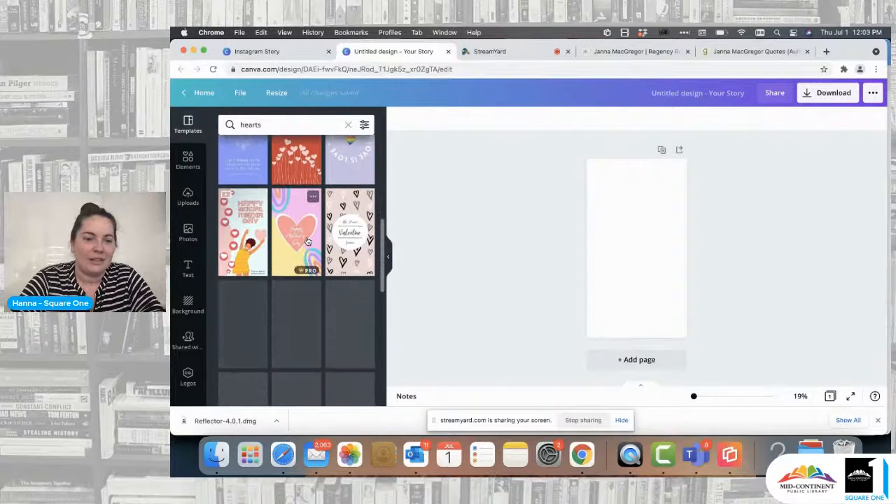
scroll(301, 259, "down", 3)
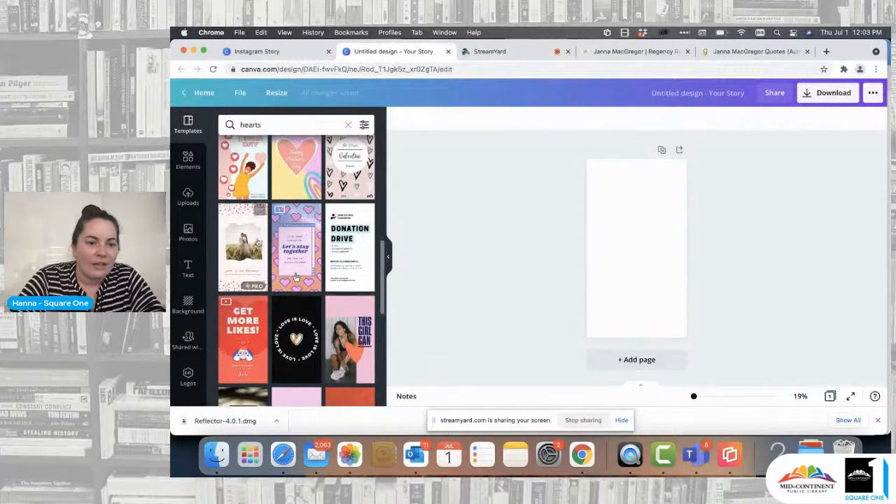
left_click(249, 254)
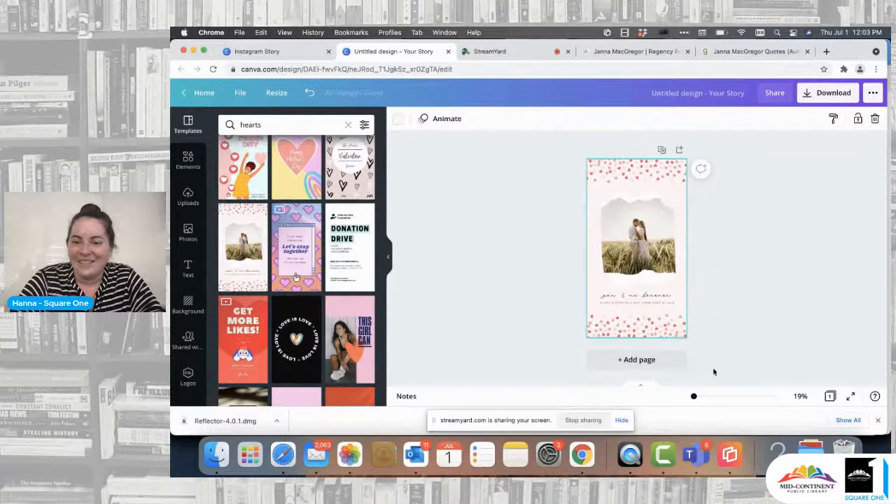
Step: Close the downloads bar, enlarge the view to 40% and examine the heart border and torn-paper shape as separate elements
left_click(878, 421)
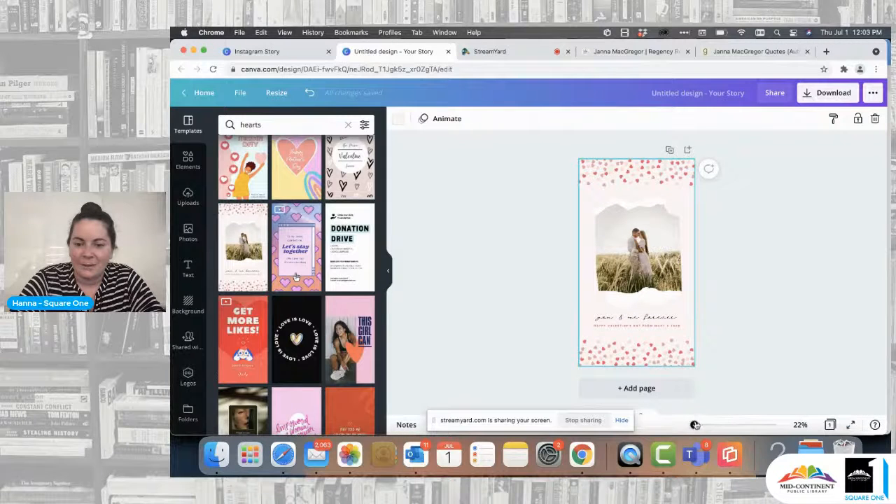
left_click_drag(694, 424, 697, 426)
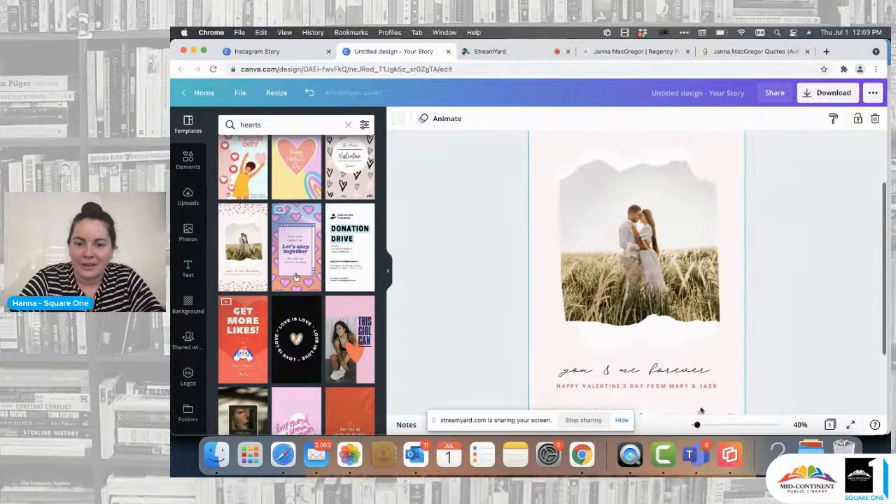
scroll(706, 341, "up", 2)
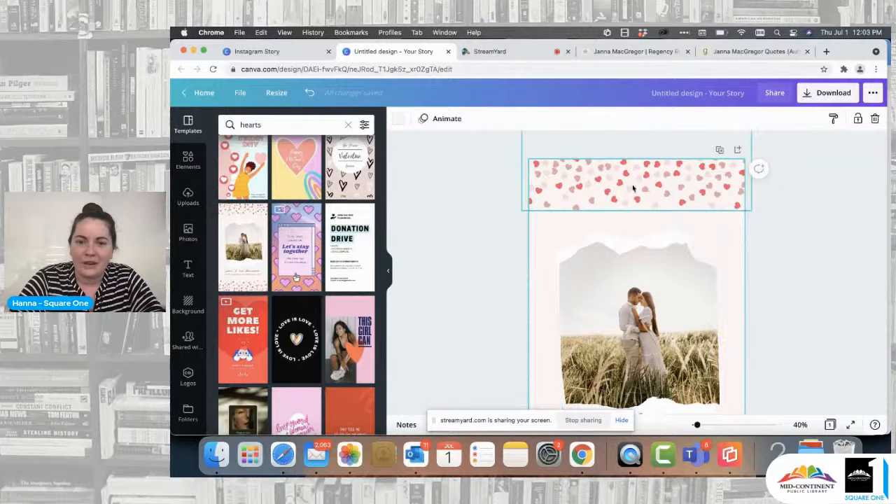
mouse_move(634, 188)
left_mouse_down()
mouse_move(633, 200)
mouse_move(633, 190)
left_mouse_up()
scroll(706, 252, "down", 2)
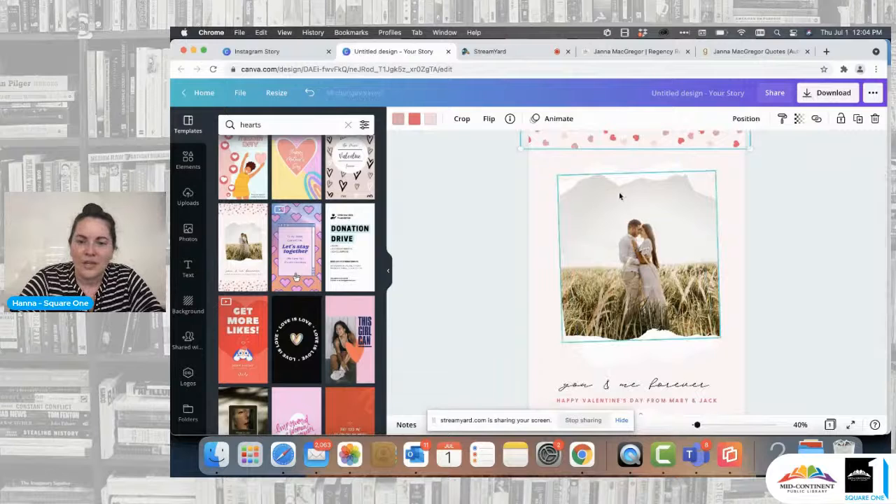
mouse_move(602, 166)
left_mouse_down()
mouse_move(716, 154)
mouse_move(588, 154)
mouse_move(676, 154)
mouse_move(595, 159)
mouse_move(603, 158)
left_mouse_up()
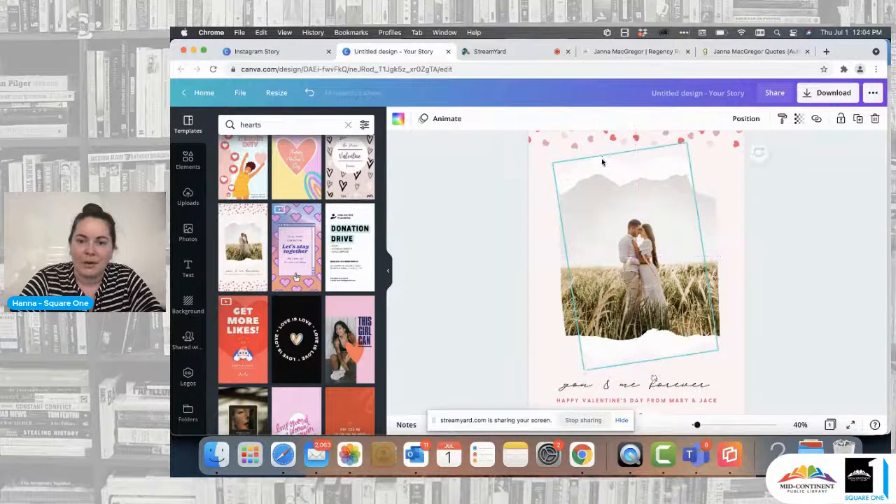
Step: Set the page background colour to black from the document colours
left_click(539, 245)
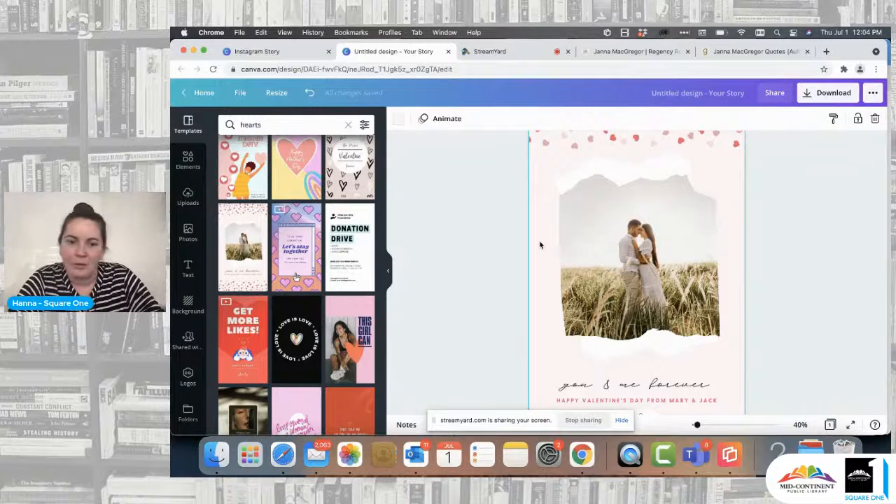
left_click(398, 119)
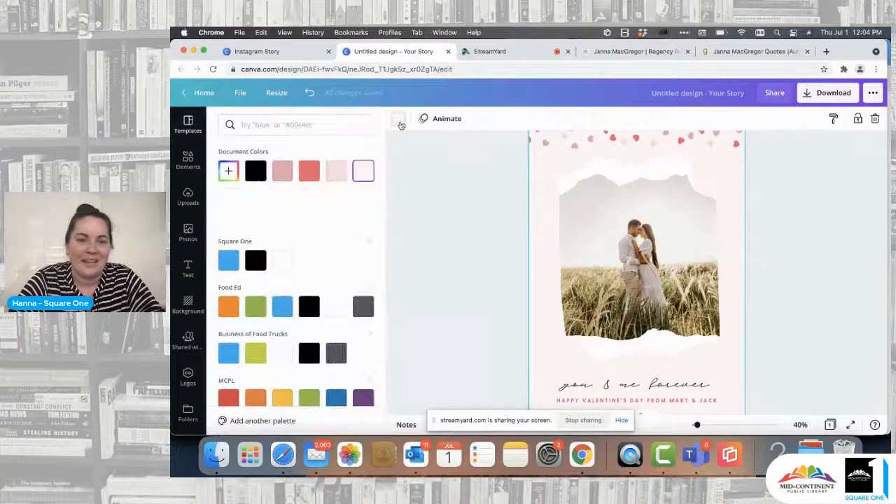
left_click(256, 170)
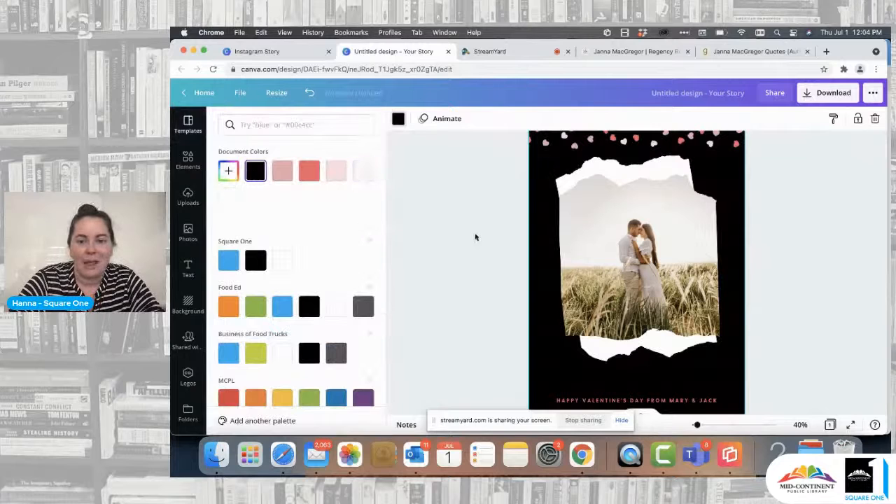
scroll(476, 237, "down", 3)
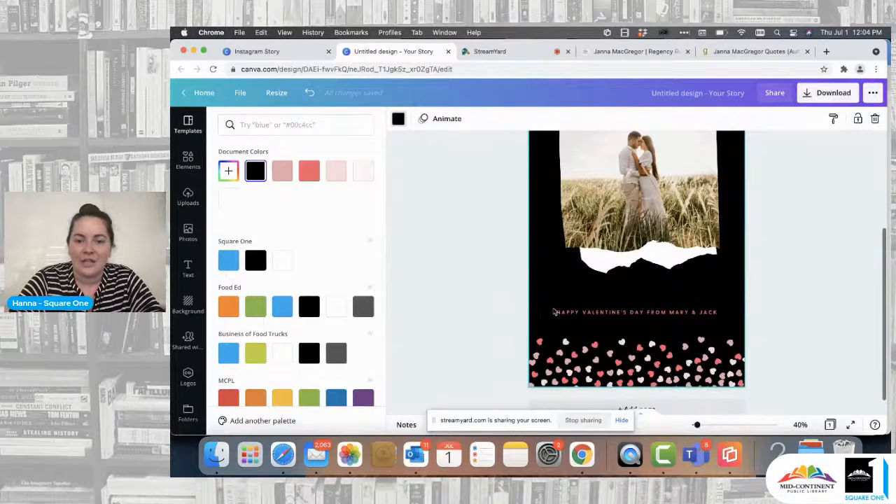
Step: Recolour the coral hearts in the upper heart border with the red from the MCPL palette
scroll(553, 312, "up", 5)
left_click(605, 190)
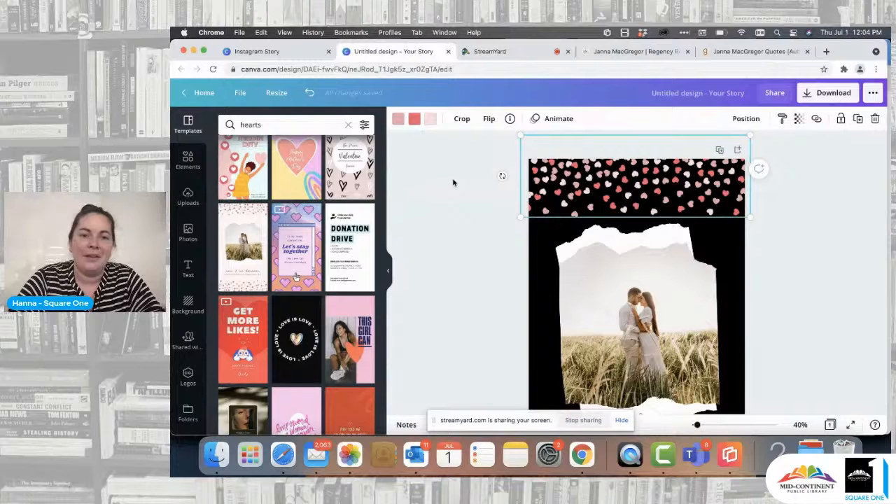
left_click(414, 119)
scroll(346, 203, "down", 3)
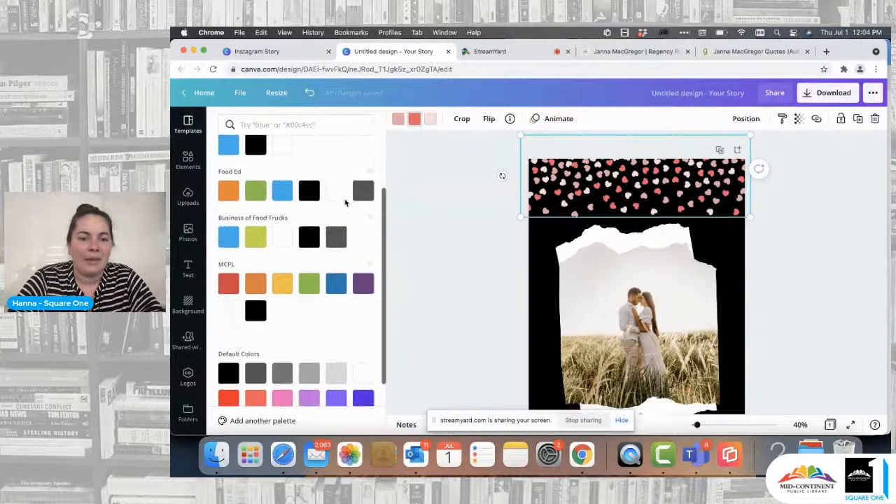
left_click(228, 283)
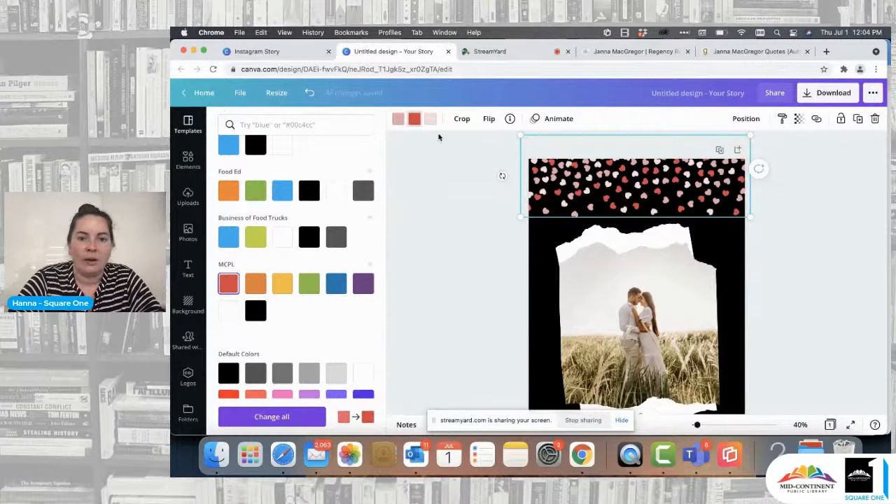
Step: Recolour the palest pink hearts white and apply the change throughout the design
left_click(432, 119)
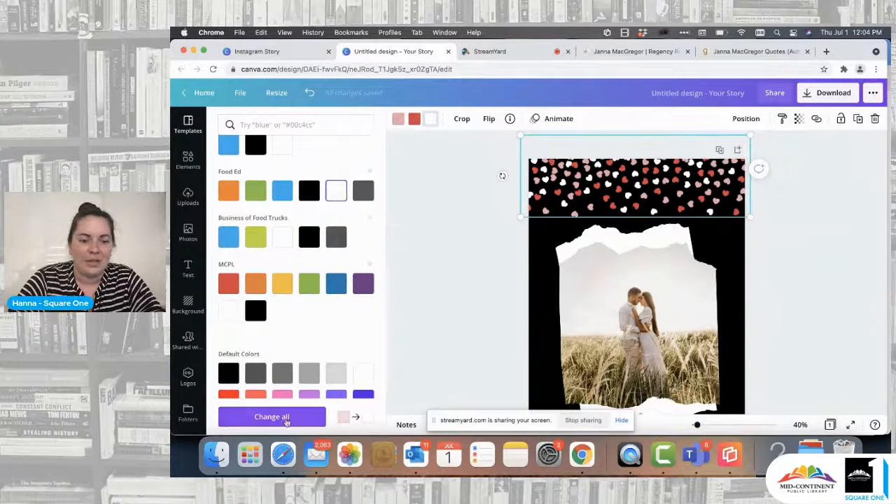
left_click(286, 417)
scroll(454, 353, "down", 5)
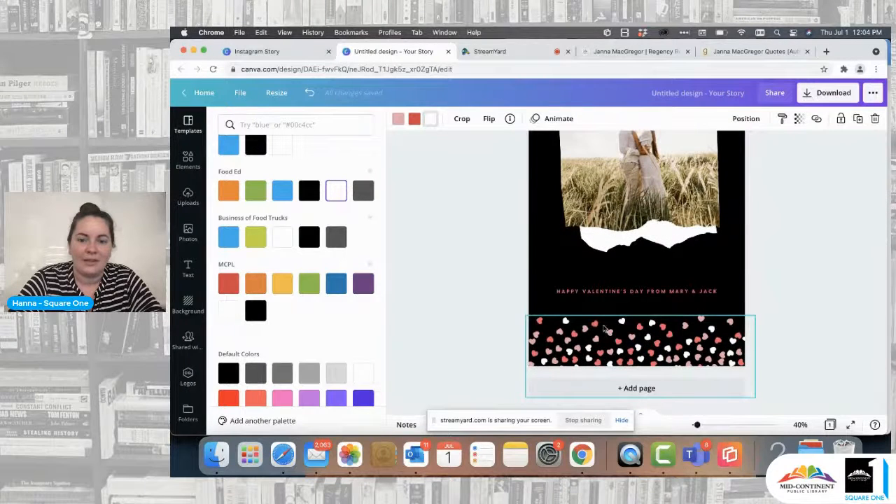
scroll(580, 372, "up", 3)
scroll(553, 211, "up", 1)
scroll(568, 256, "down", 5)
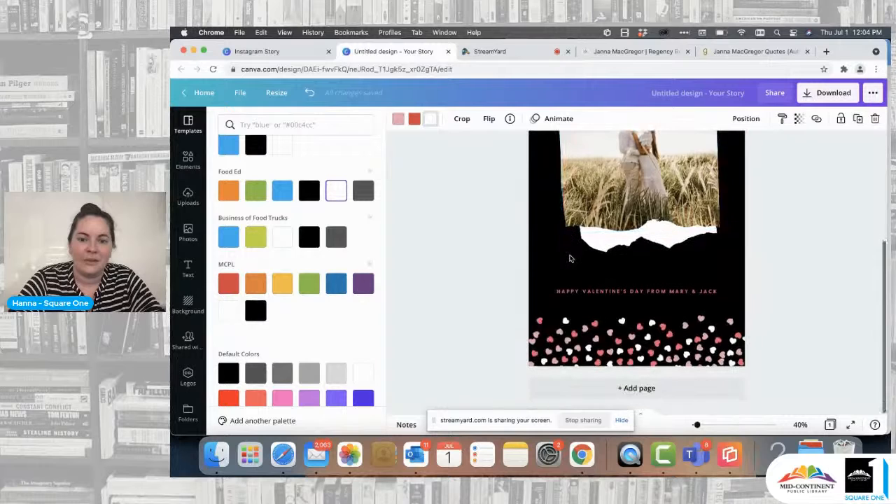
Step: Recolour the dusty pink hearts with the default coral red, apply it throughout the design, and check both heart borders
scroll(569, 258, "up", 5)
left_click(399, 120)
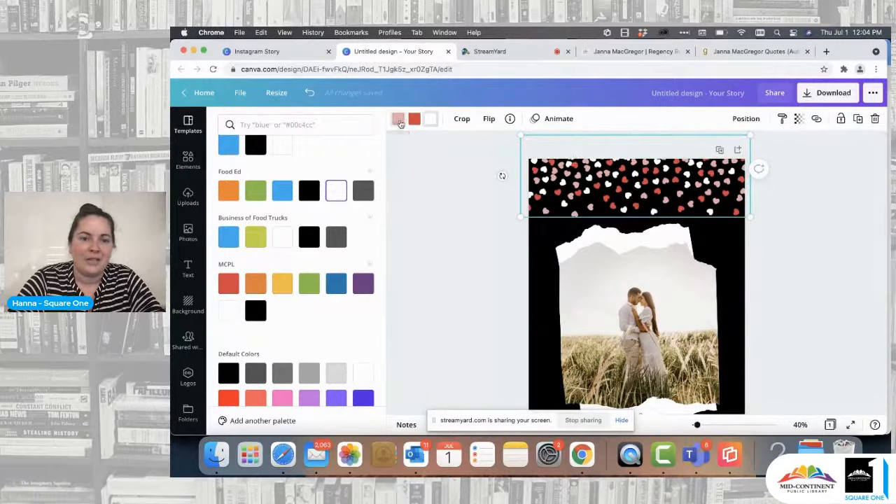
scroll(266, 322, "down", 2)
left_click(257, 339)
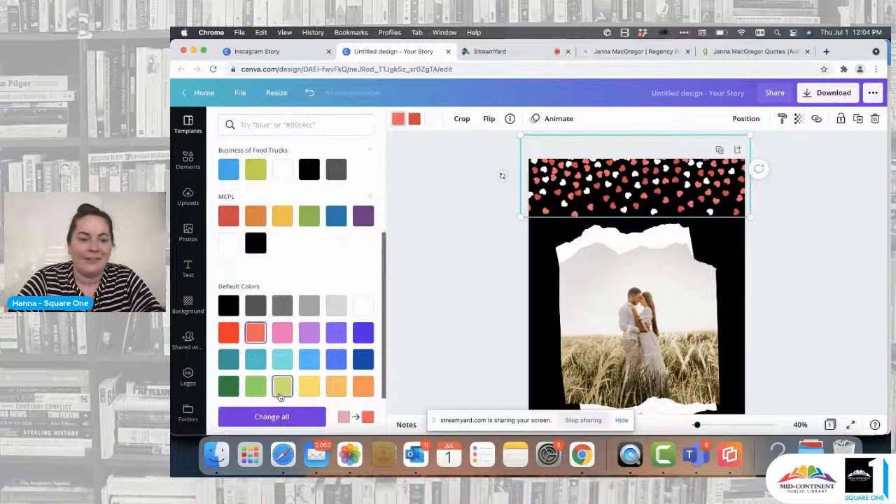
left_click(274, 418)
scroll(430, 313, "down", 5)
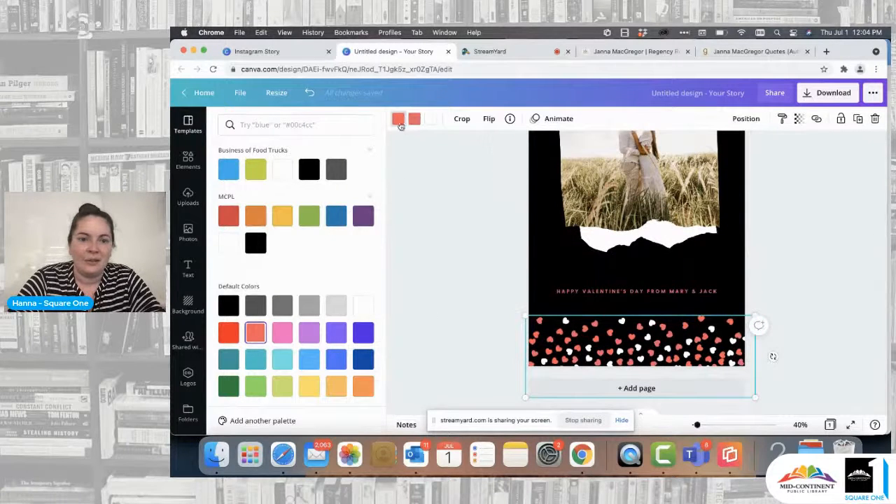
scroll(521, 311, "up", 5)
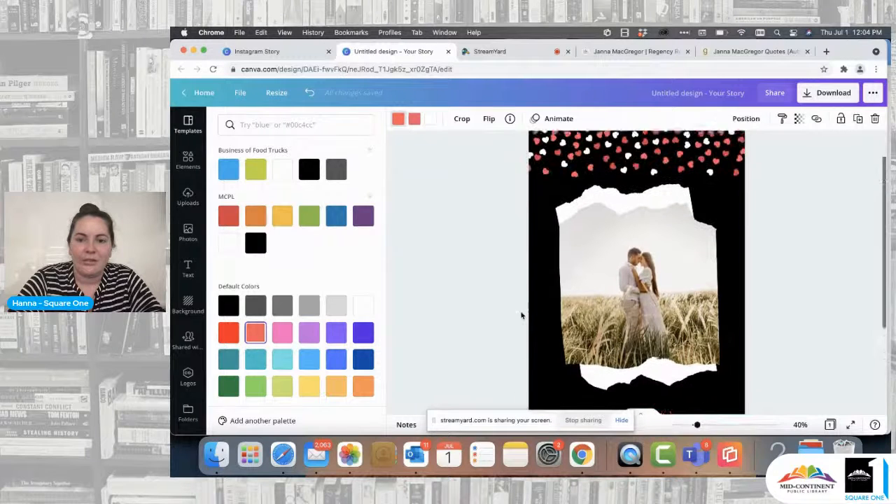
scroll(521, 315, "down", 5)
scroll(521, 312, "up", 5)
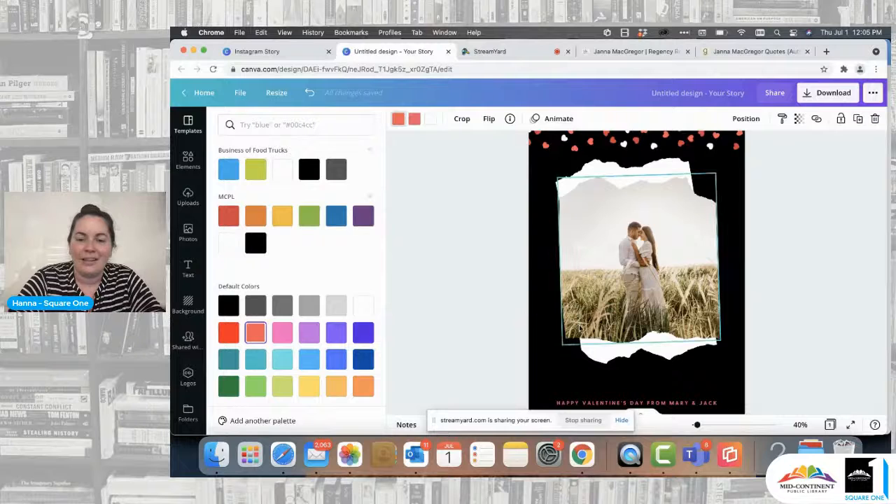
scroll(521, 315, "down", 3)
scroll(651, 228, "up", 3)
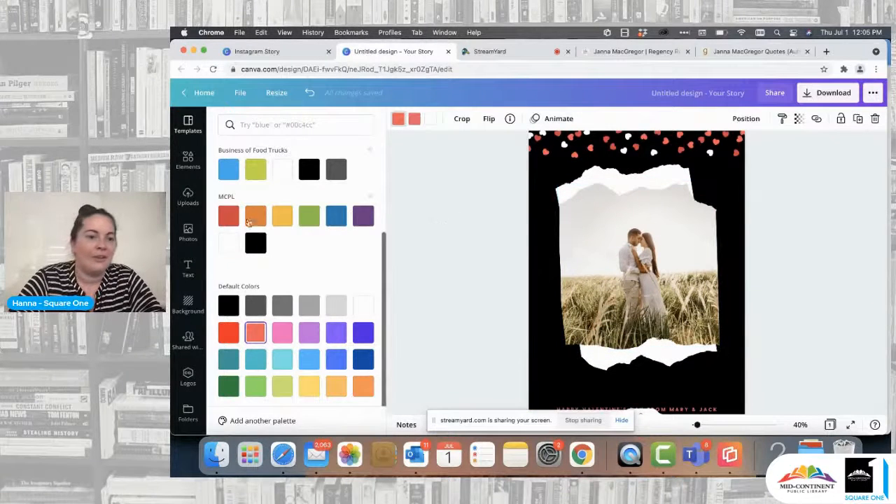
Step: Replace the couple photo in the torn-paper frame with the uploaded portrait of the red-haired woman and reposition it within the frame
left_click(188, 197)
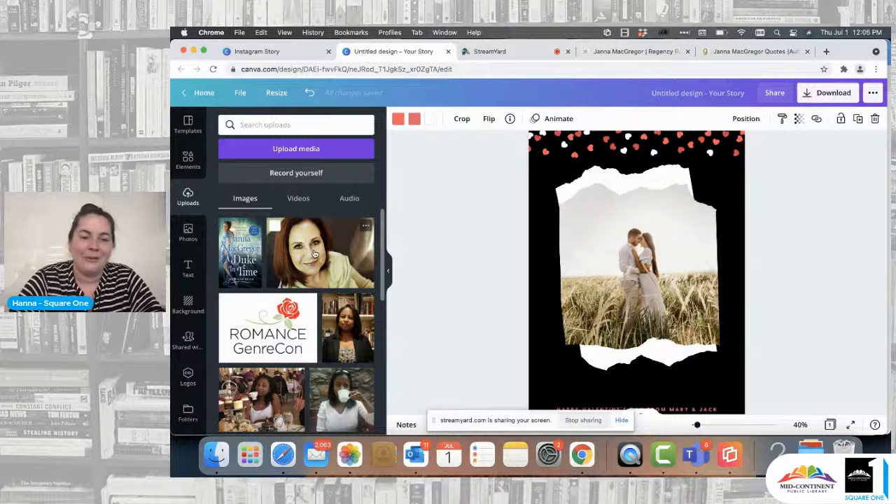
left_click_drag(348, 260, 586, 247)
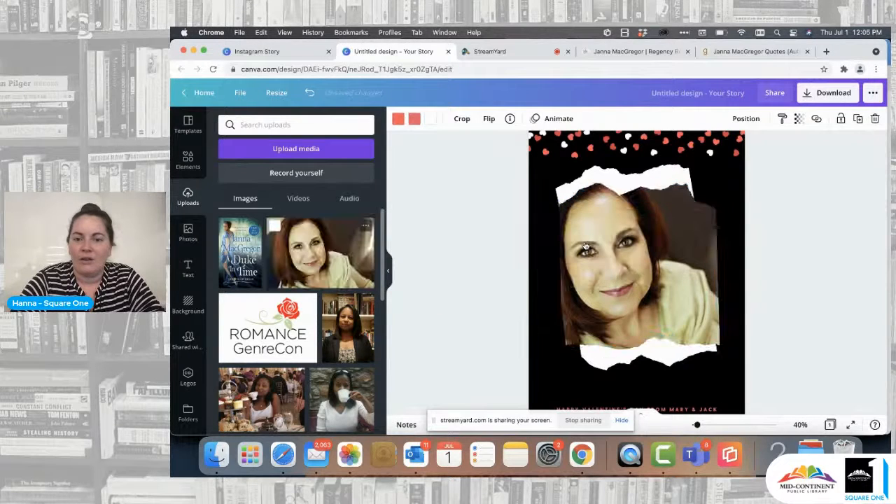
double_click(662, 262)
left_click_drag(662, 261, 785, 191)
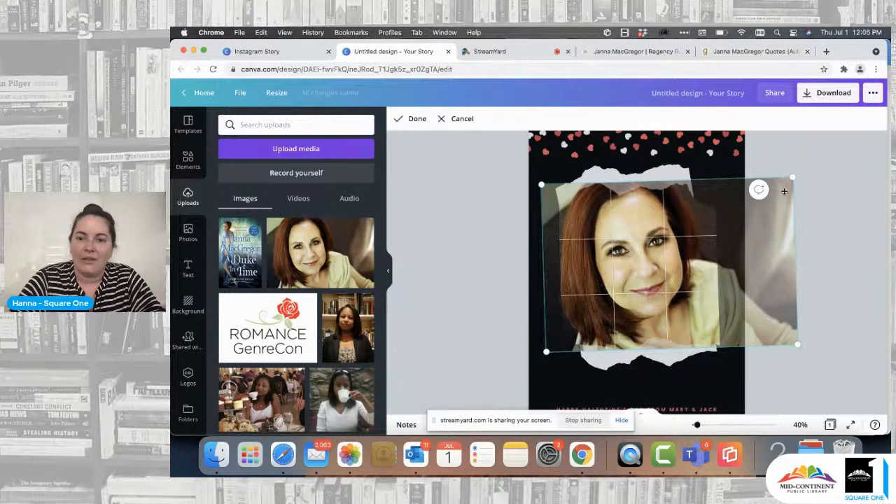
left_click(456, 323)
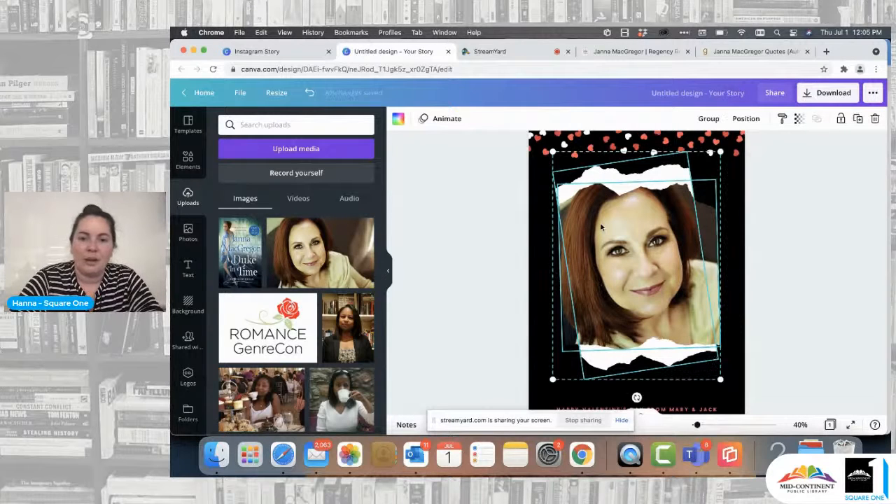
Step: Select the portrait and its torn-paper frame together, scale them down slightly and centre them between the heart borders
left_click(476, 217)
left_click(594, 175)
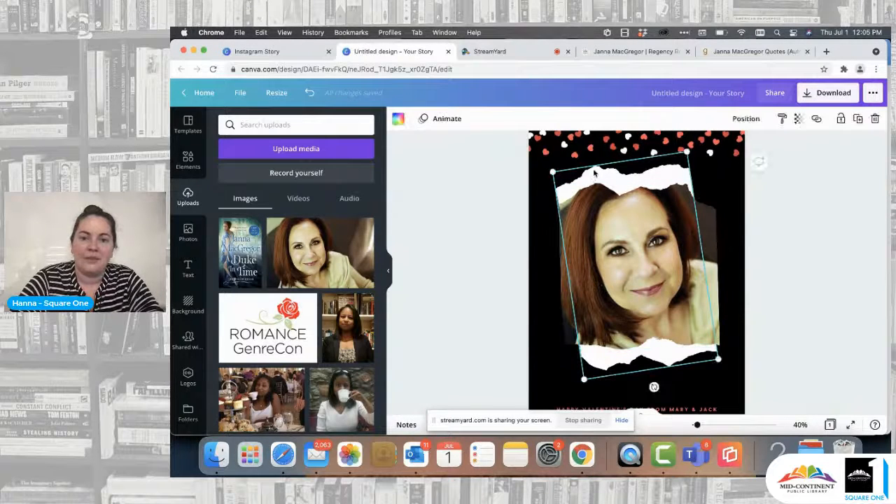
left_click(602, 224, "shift")
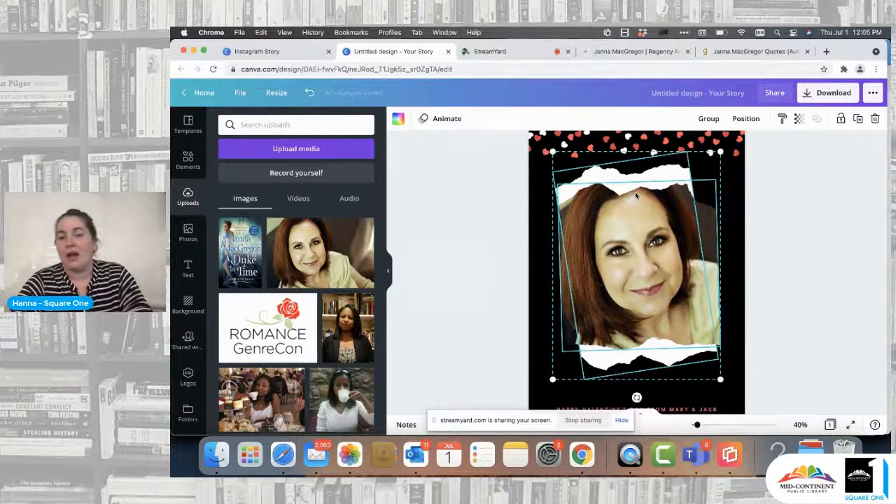
left_click_drag(636, 196, 636, 220)
left_click_drag(721, 176, 694, 199)
scroll(678, 275, "down", 3)
left_click_drag(629, 252, 634, 261)
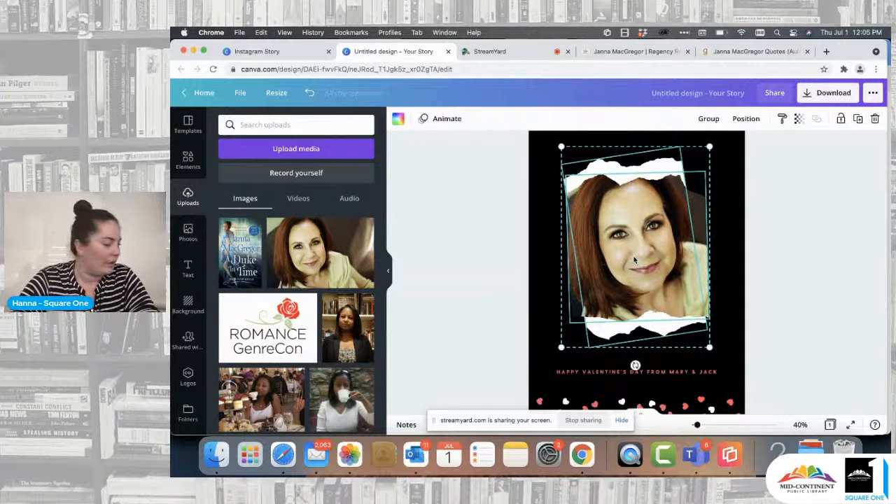
left_click(805, 259)
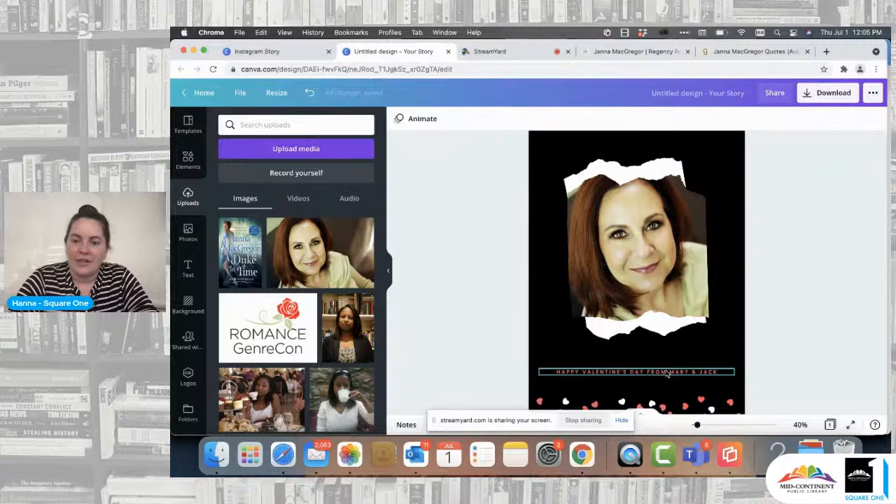
Step: Move the Happy Valentine's Day text line from below the portrait to the space above it
left_click_drag(667, 374, 665, 149)
scroll(665, 149, "up", 1)
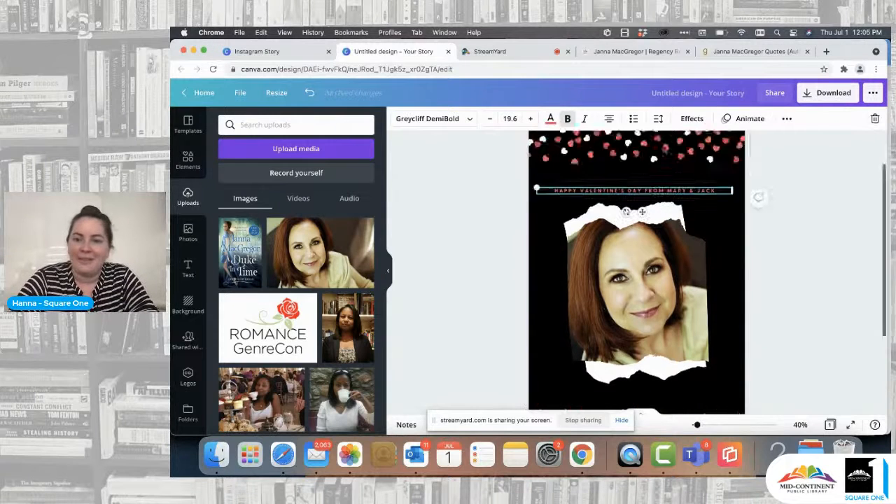
scroll(666, 150, "up", 1)
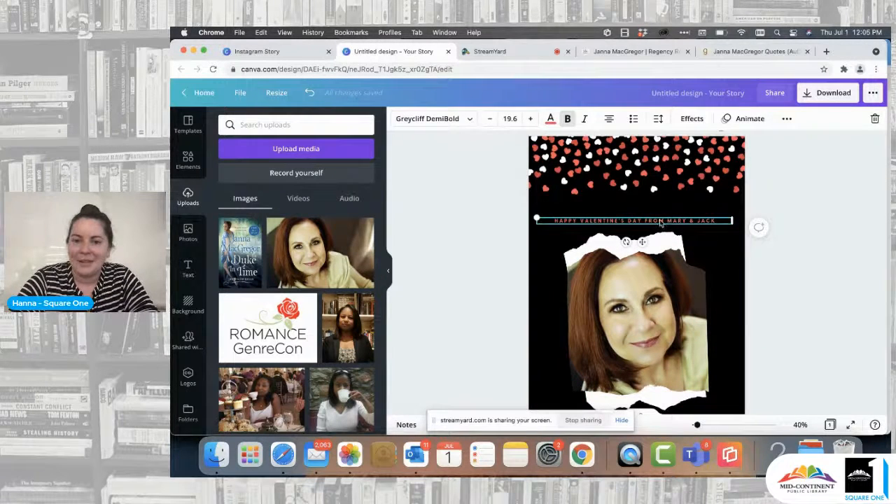
Step: Replace the Valentine's greeting text with "LOCAL AUTHOR HIGHLIGHT!"
double_click(661, 221)
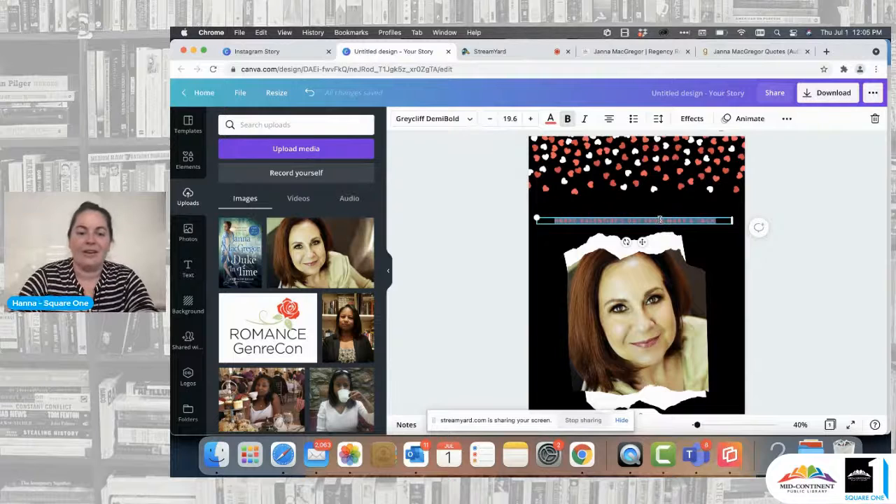
type("LOCAL")
type("AU")
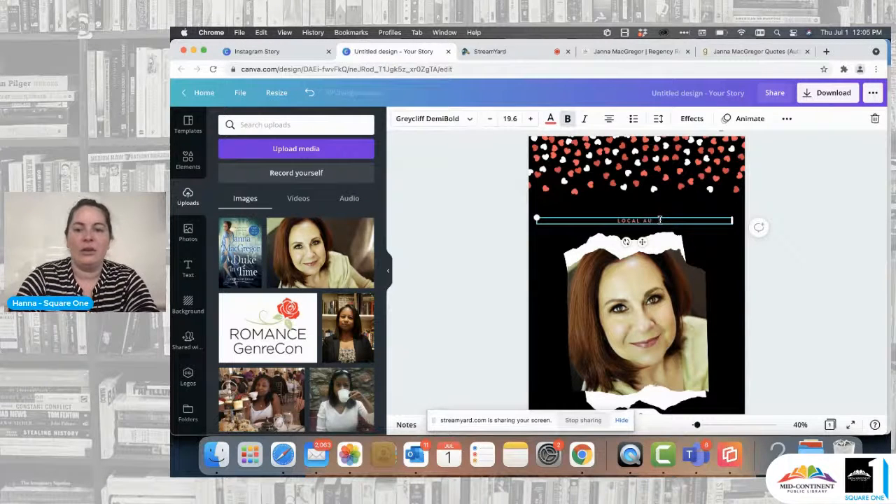
type("THOR HIGHLIG")
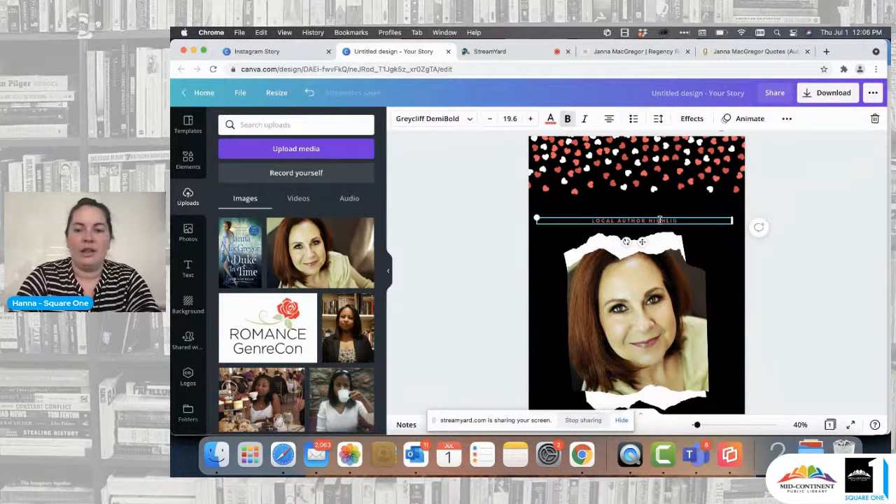
type("HT!")
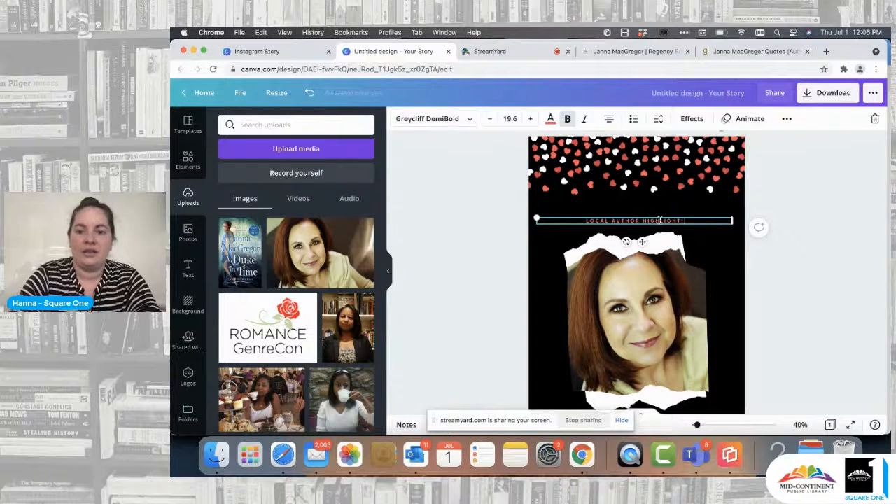
left_click(474, 261)
Step: Set the heading's font size to 56 and move it up between the upper hearts and the portrait
left_click(634, 221)
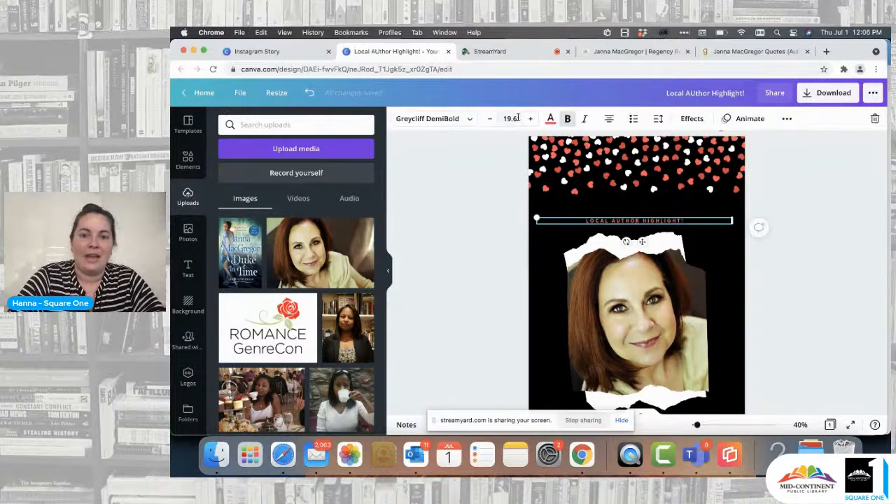
double_click(631, 220)
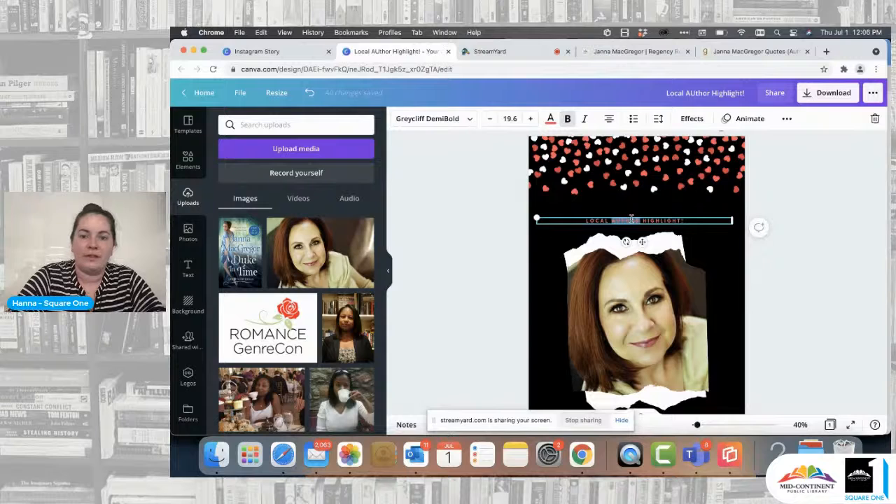
triple_click(631, 220)
left_click(510, 119)
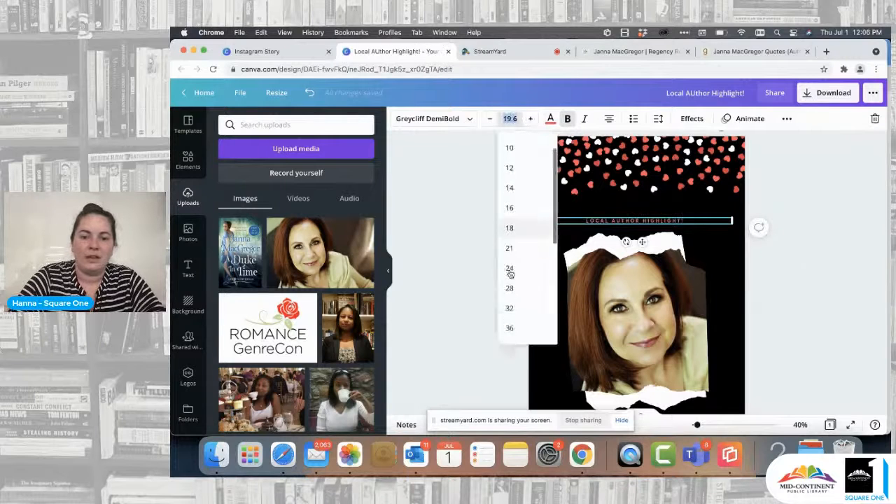
scroll(511, 276, "down", 1)
left_click(515, 289)
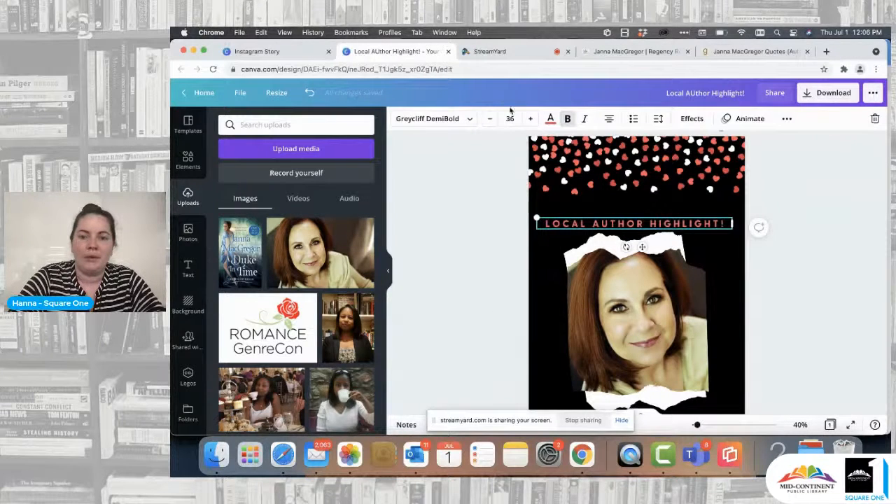
left_click(510, 118)
left_click(518, 302)
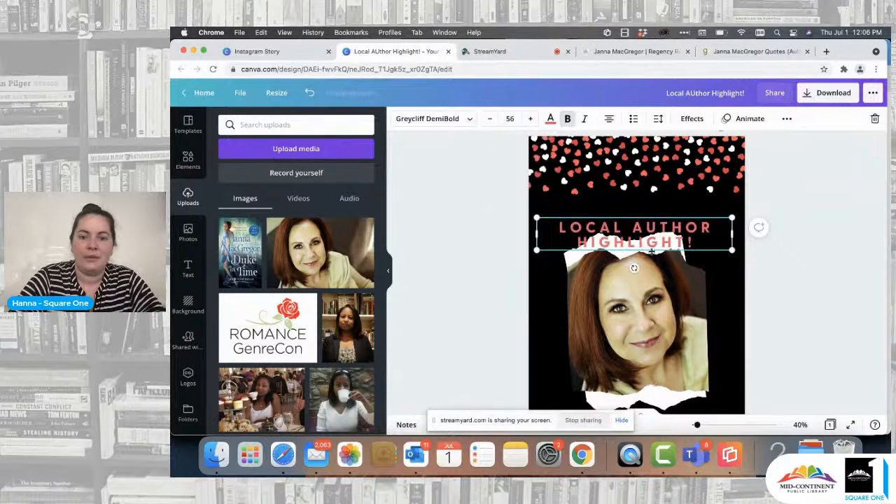
left_click(451, 275)
left_click_drag(683, 241, 682, 217)
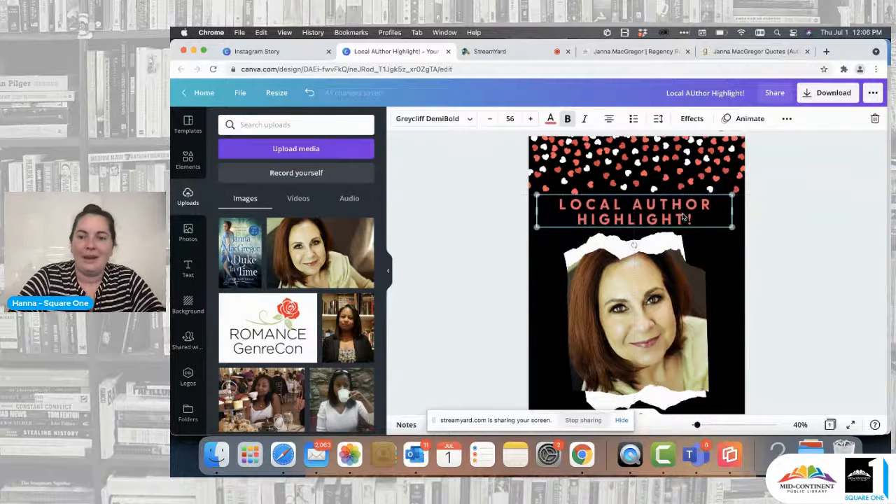
Step: Recolour the heading white from the document colours and reduce its letter spacing to 22
left_click(550, 119)
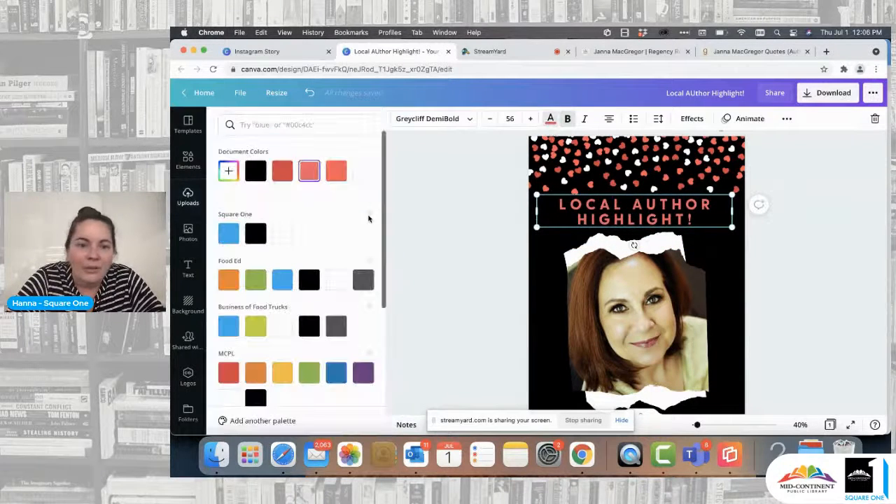
left_click(363, 171)
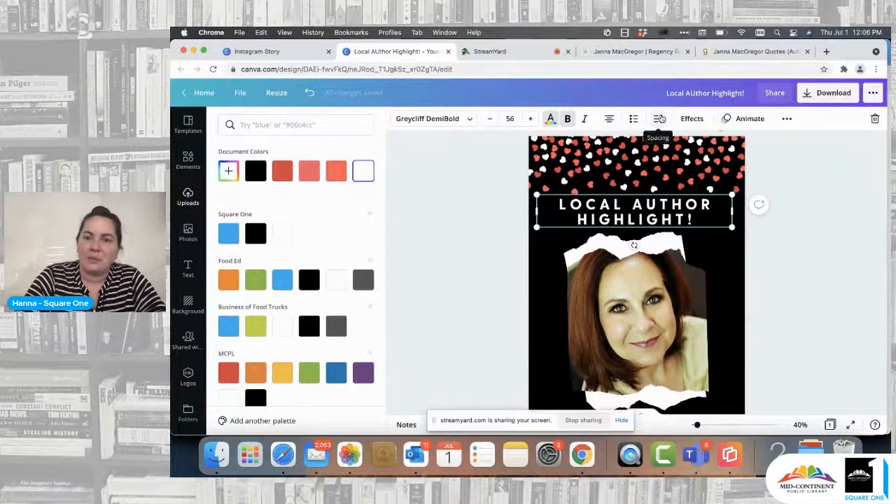
left_click(659, 119)
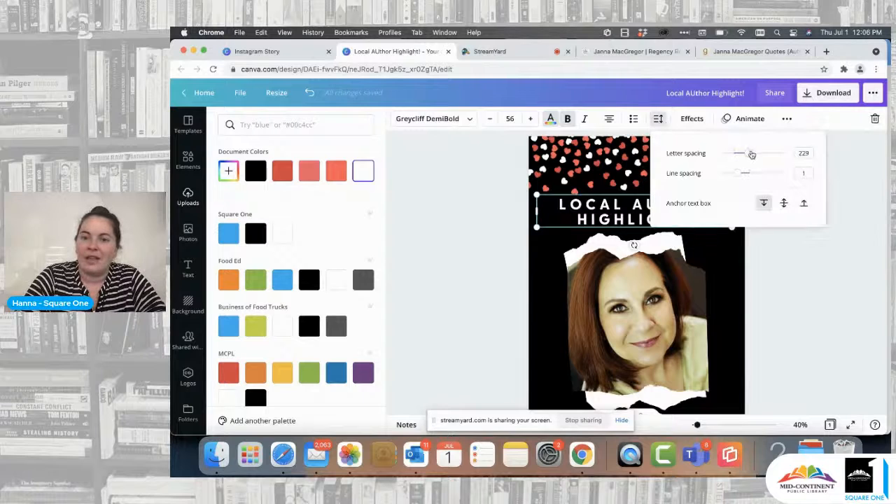
mouse_move(751, 154)
left_mouse_down()
mouse_move(722, 156)
mouse_move(768, 159)
mouse_move(735, 160)
left_mouse_up()
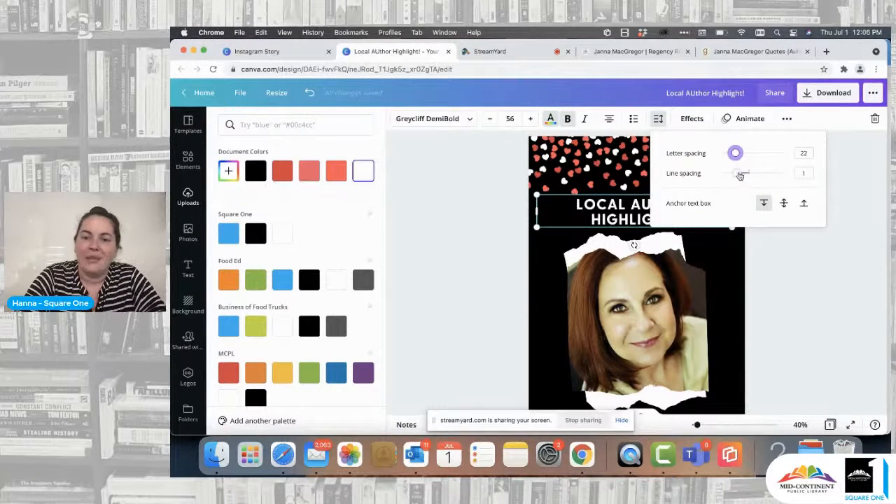
mouse_move(740, 176)
left_mouse_down()
mouse_move(784, 176)
mouse_move(737, 184)
left_mouse_up()
left_click(790, 279)
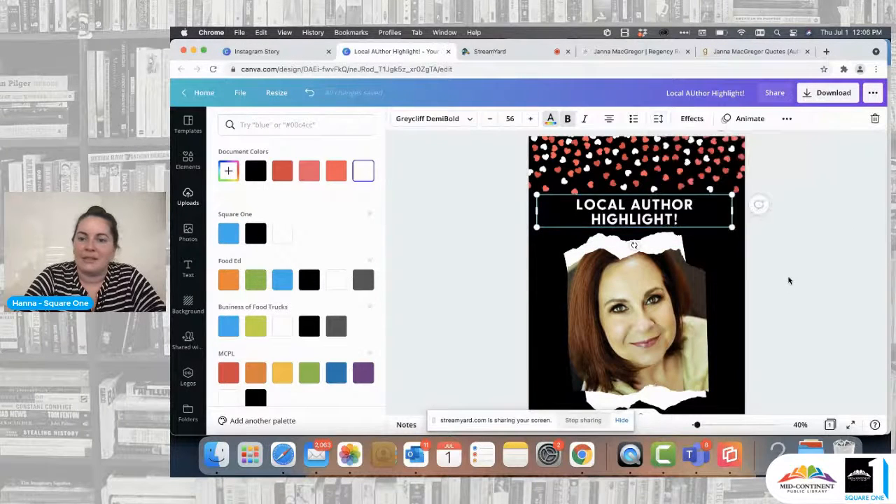
Step: Nudge the heading sideways to centre it horizontally on the page
left_click(795, 249)
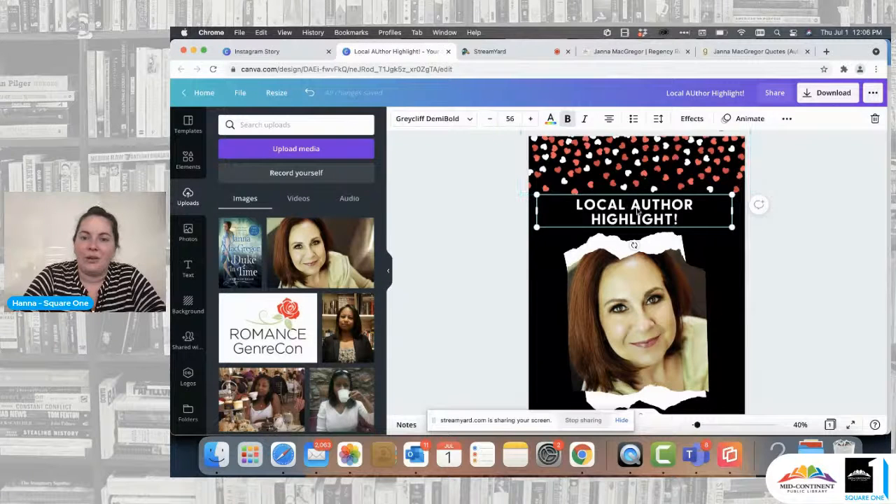
left_click(812, 250)
left_click(630, 224)
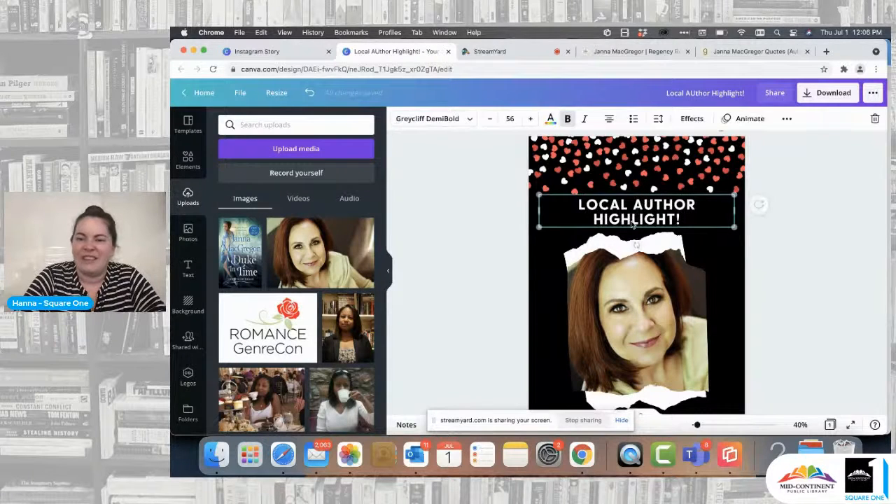
scroll(634, 217, "down", 1)
scroll(668, 248, "down", 3)
scroll(668, 248, "up", 5)
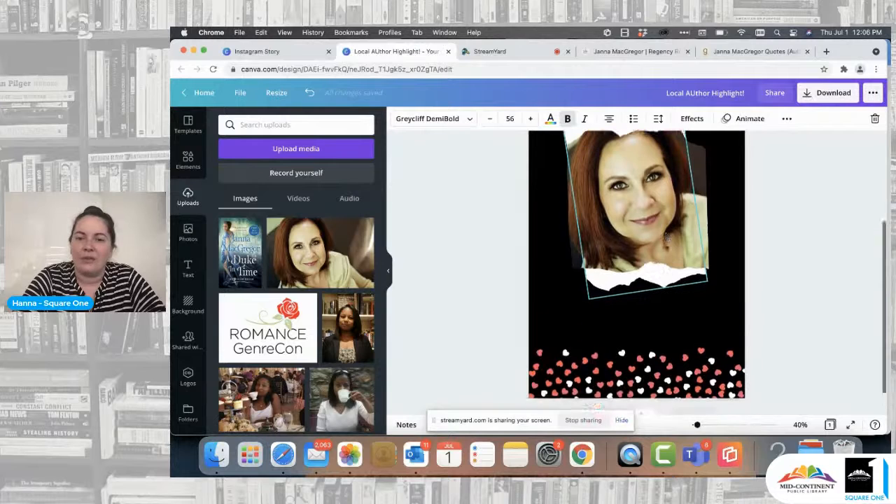
scroll(667, 246, "down", 5)
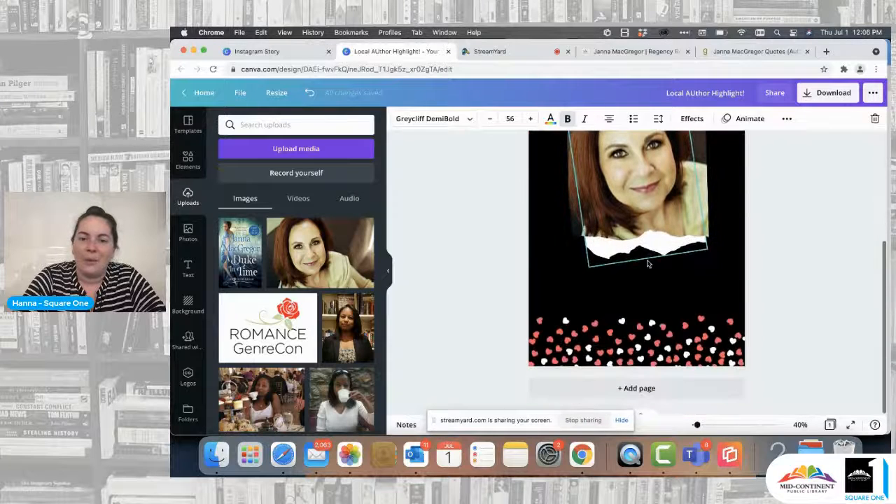
left_click(636, 281)
key("Delete")
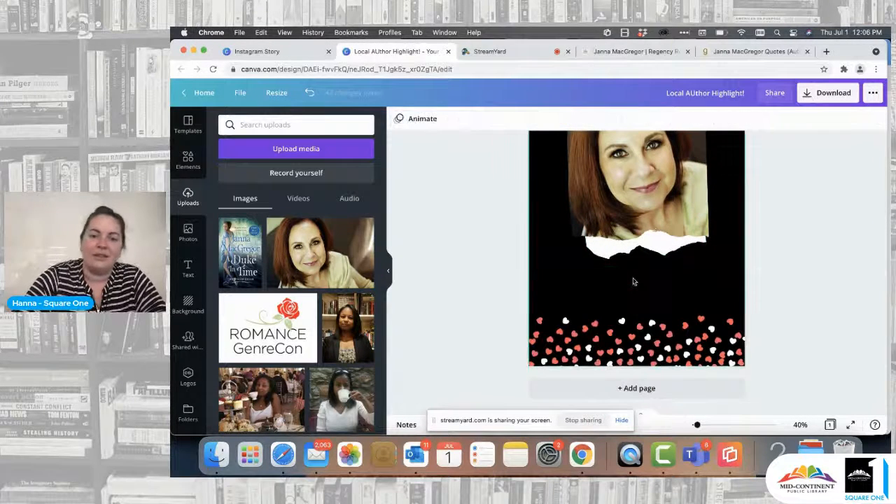
Step: Duplicate the "LOCAL AUTHOR HIGHLIGHT!" heading and place the copy between the portrait and the lower heart border
scroll(635, 282, "up", 5)
left_click(643, 240)
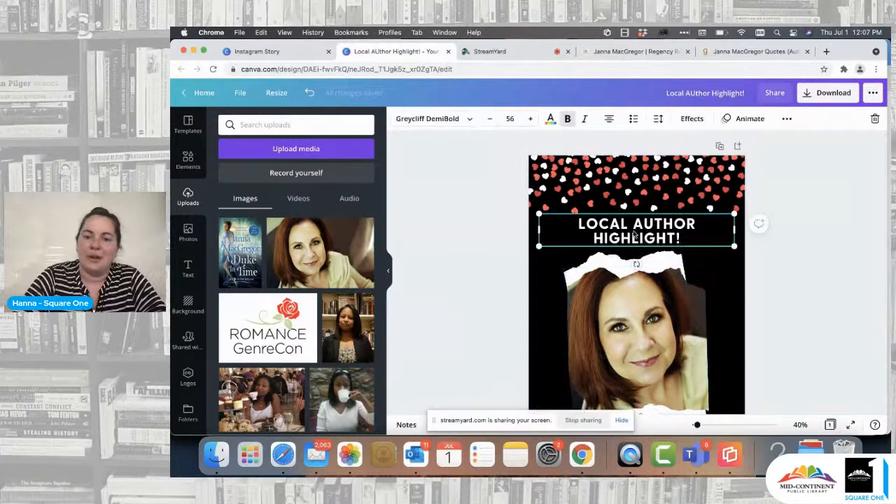
left_click(789, 121)
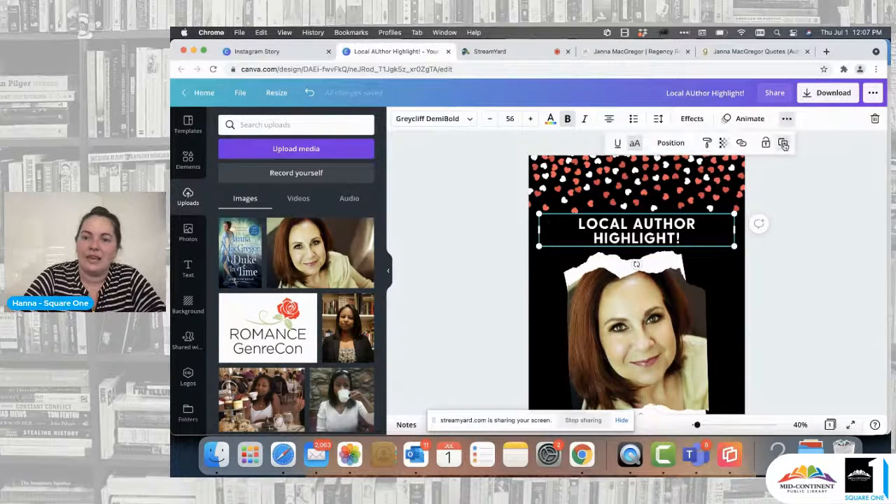
left_click(783, 143)
scroll(675, 241, "down", 1)
left_click_drag(660, 198, 654, 397)
scroll(653, 398, "down", 2)
scroll(750, 296, "down", 1)
left_click_drag(648, 264, 650, 289)
Step: Replace the duplicated heading's text with the author's name, "JANNA MACGREGOR"
double_click(650, 289)
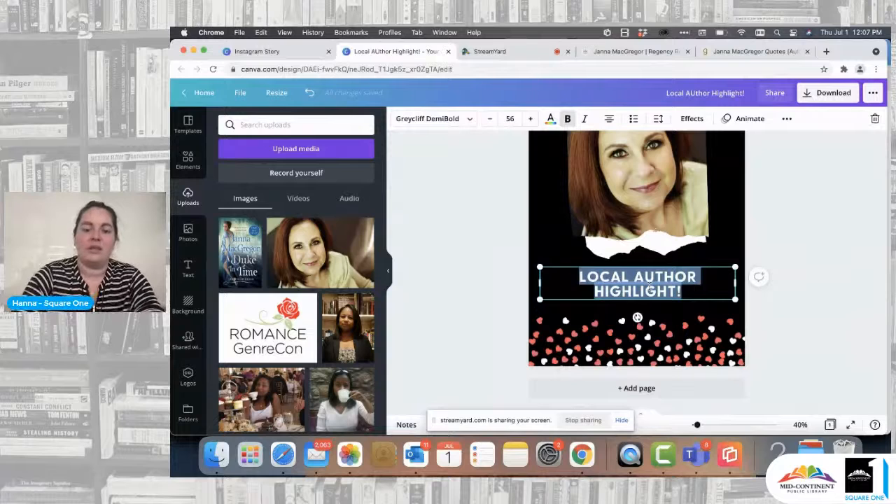
type("JANNA")
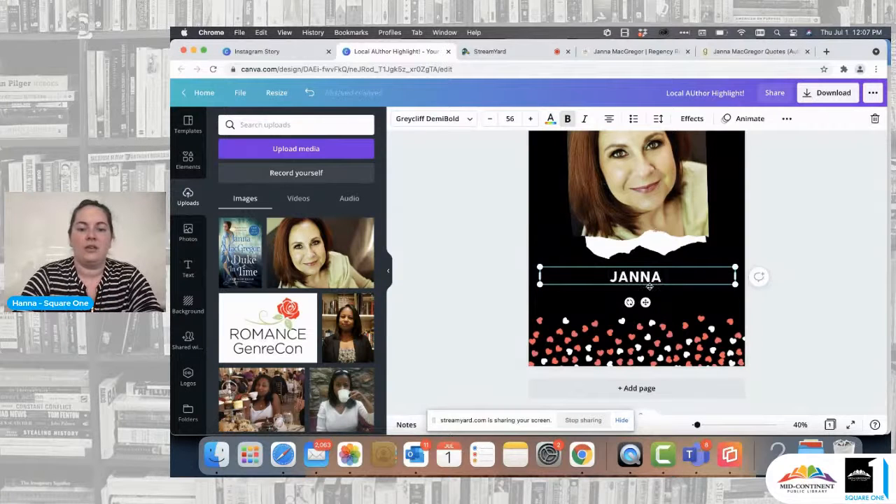
type(" MACGREGOR")
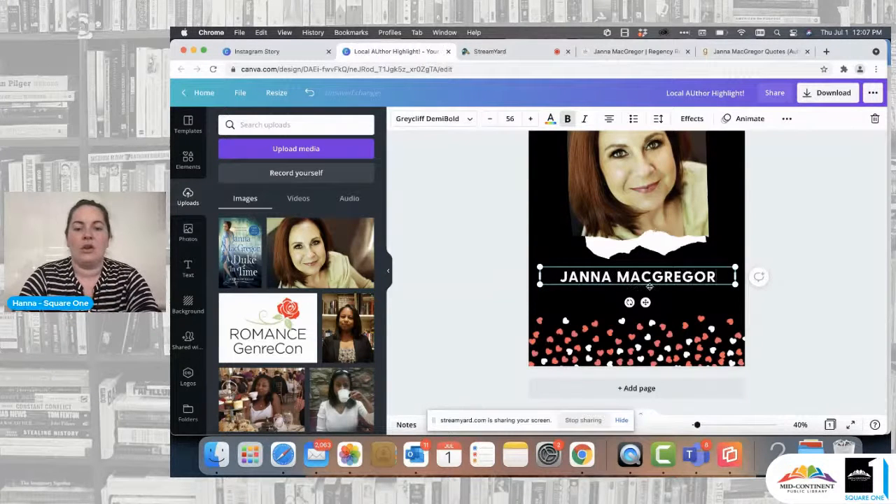
Step: Move the author's name slightly lower and break it onto two lines, first name above surname
left_click(800, 258)
left_click_drag(628, 276, 628, 283)
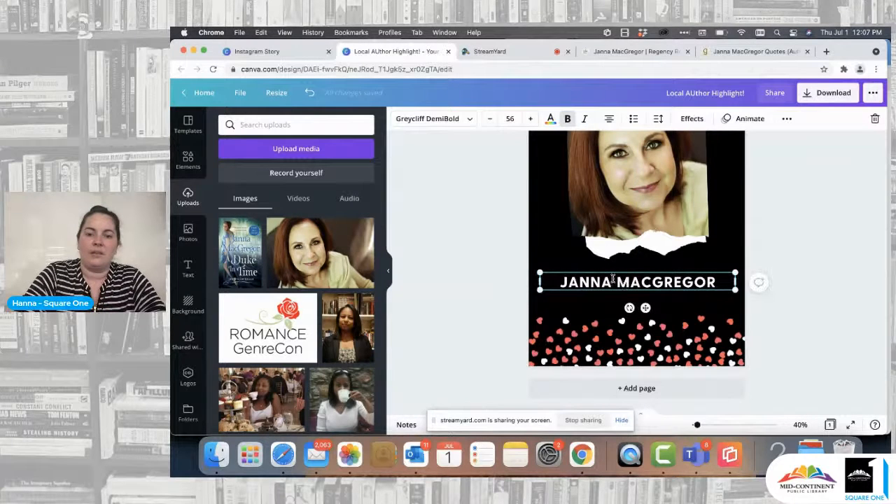
left_click(617, 279)
key("BackSpace")
key("Return")
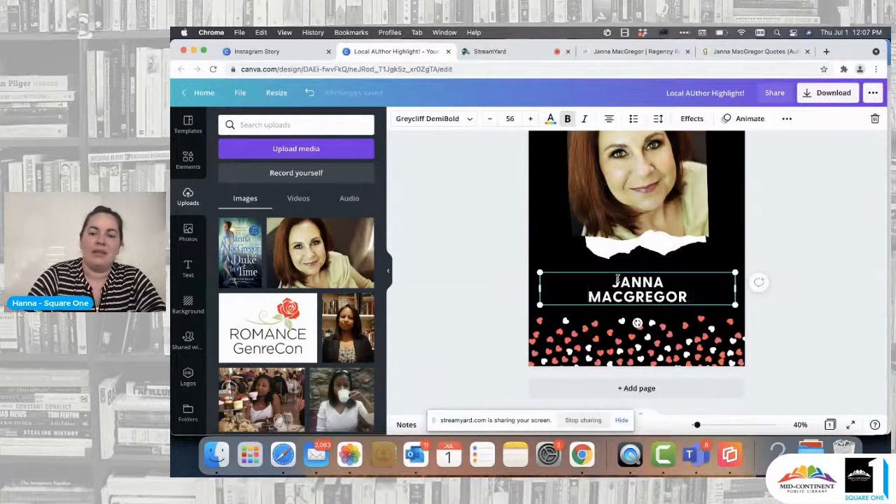
Step: Enlarge the author's name to font size 73.1 and centre it horizontally beneath the portrait
left_click_drag(734, 288, 707, 251)
left_click(775, 245)
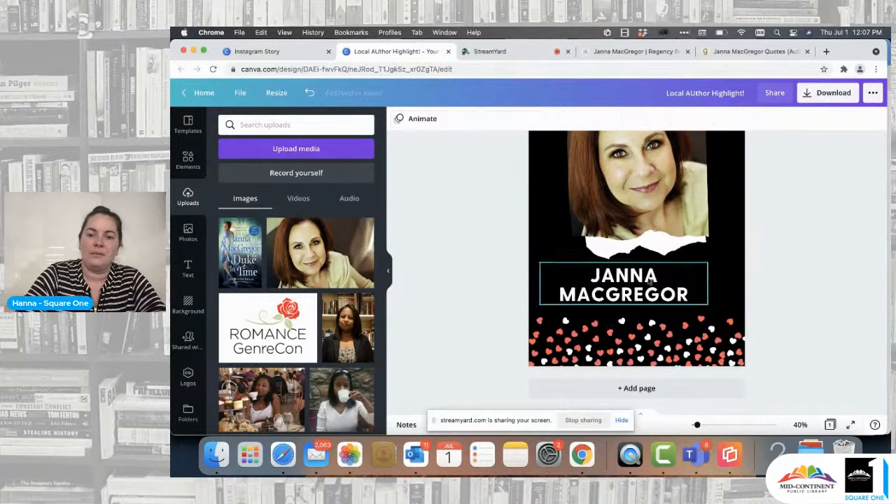
left_click_drag(612, 288, 629, 289)
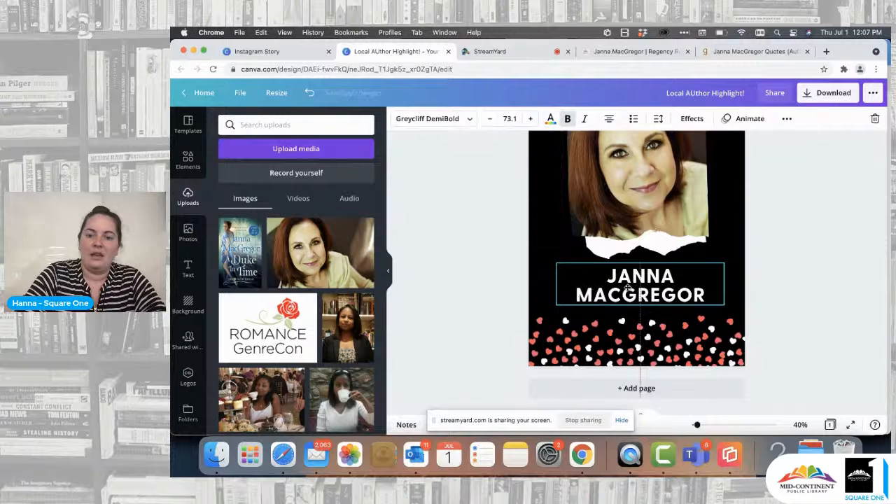
Step: Add a new page after the finished author highlight page
scroll(760, 329, "up", 10)
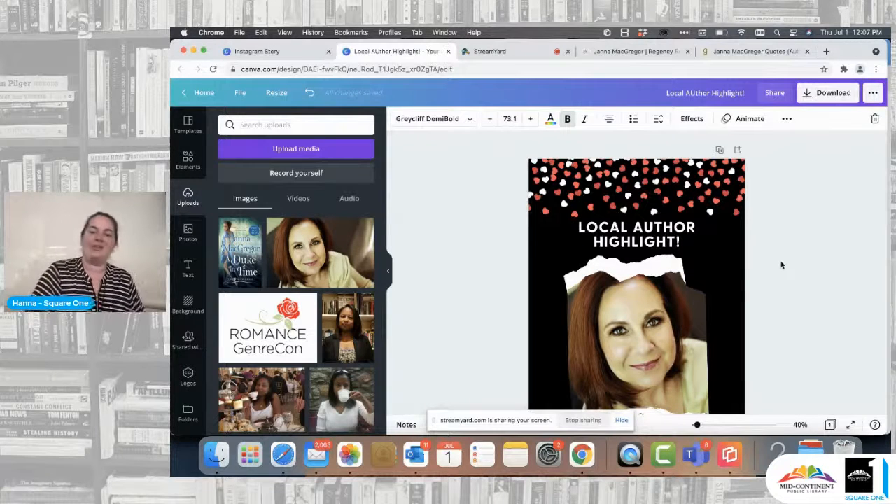
scroll(782, 265, "down", 2)
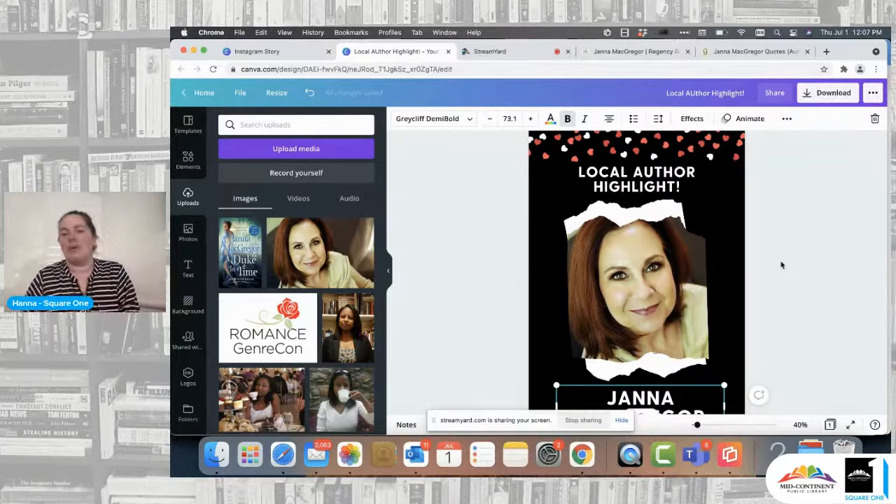
scroll(782, 265, "down", 3)
left_click(648, 390)
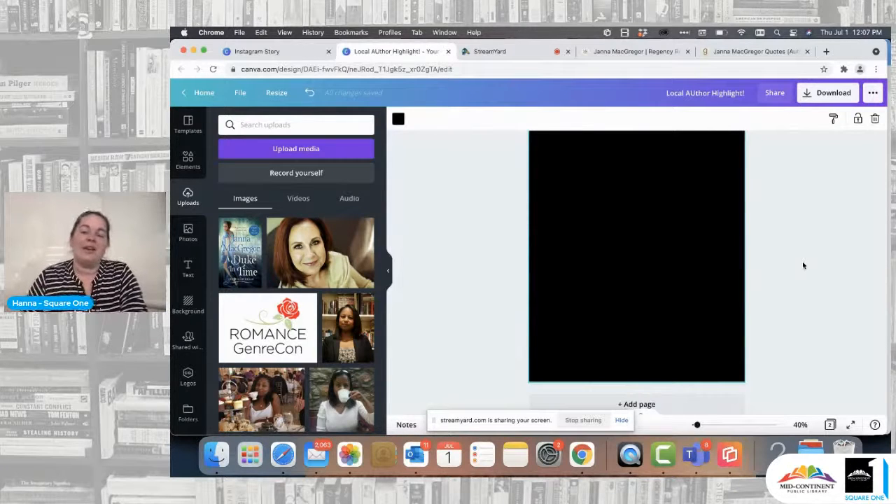
scroll(804, 265, "up", 2)
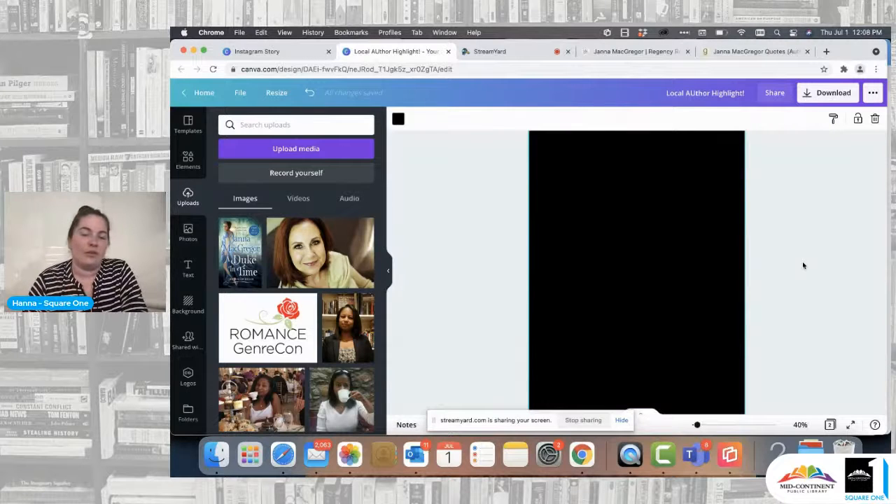
scroll(804, 266, "up", 5)
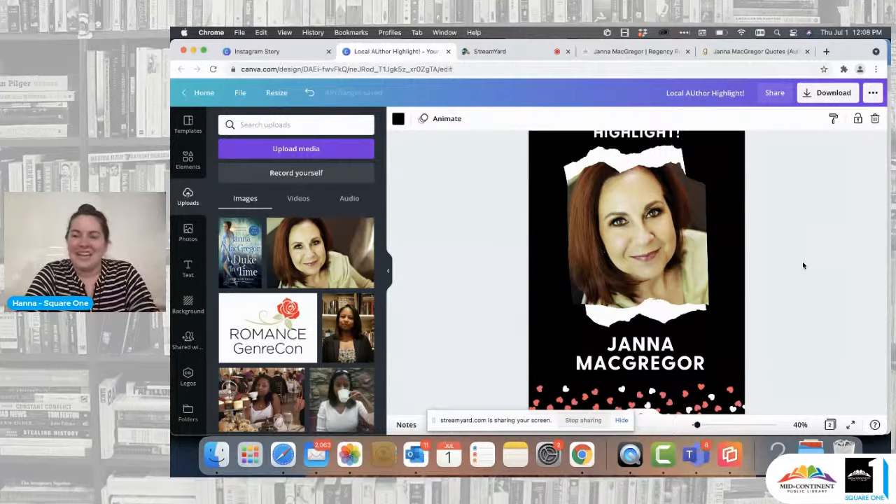
scroll(804, 265, "up", 2)
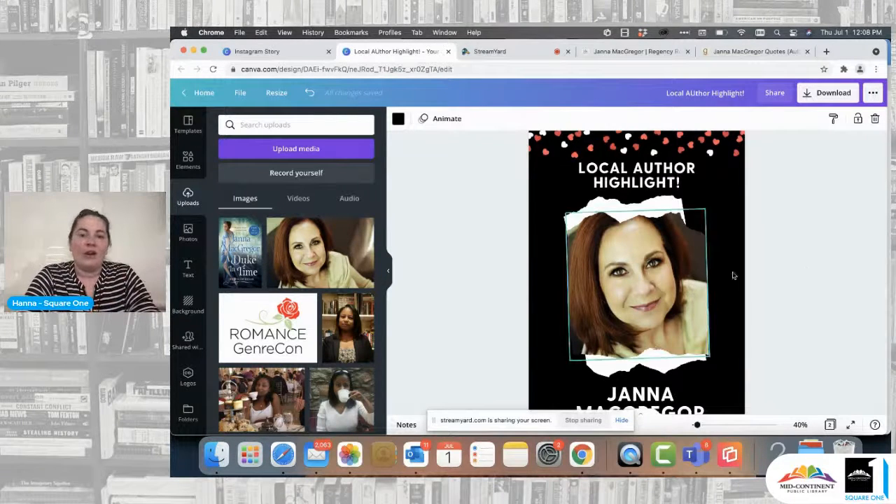
Step: Place the uploaded "A Duke In Time" book cover in the centre of page 2
scroll(778, 275, "down", 2)
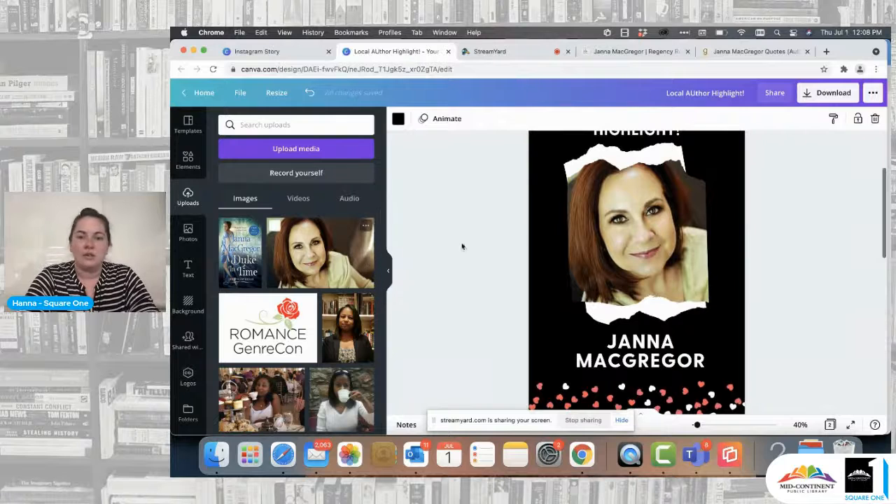
scroll(649, 341, "down", 3)
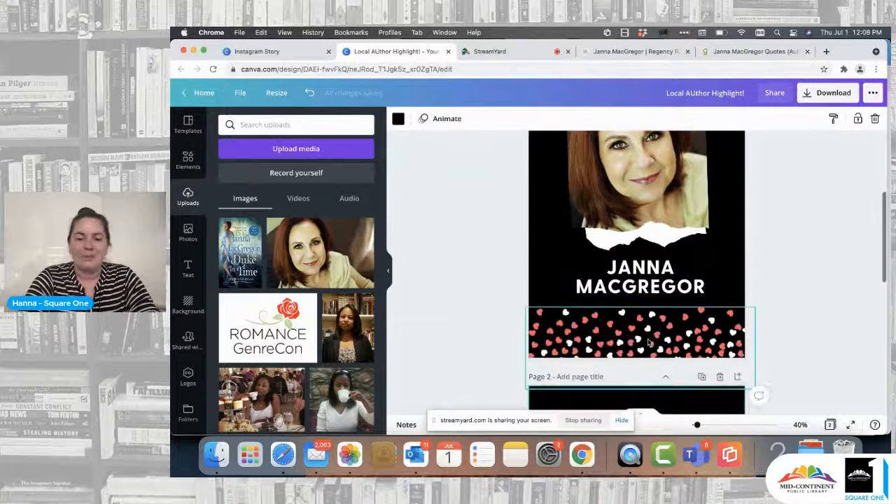
scroll(762, 307, "down", 8)
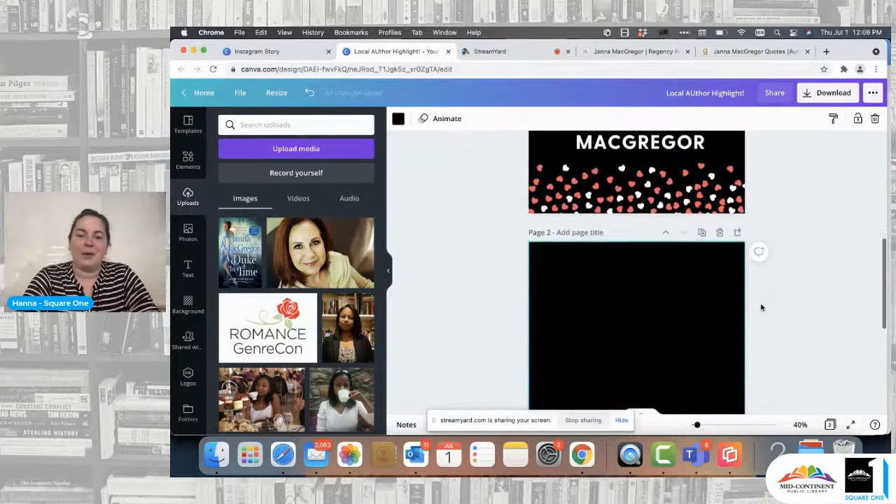
scroll(761, 307, "up", 1)
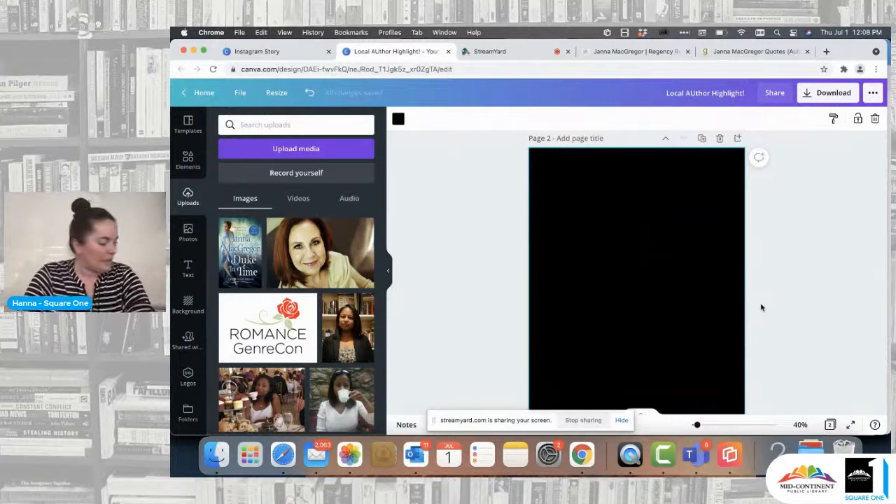
left_click(240, 256)
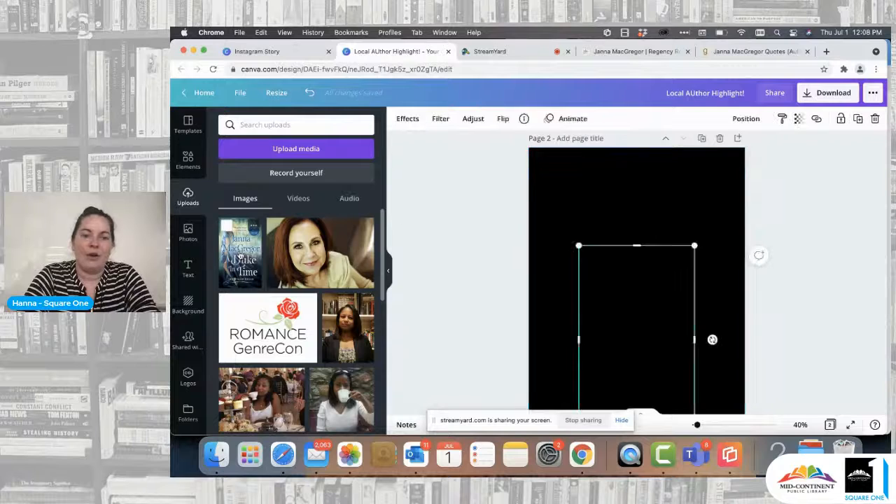
left_click_drag(644, 284, 640, 283)
left_click(732, 265)
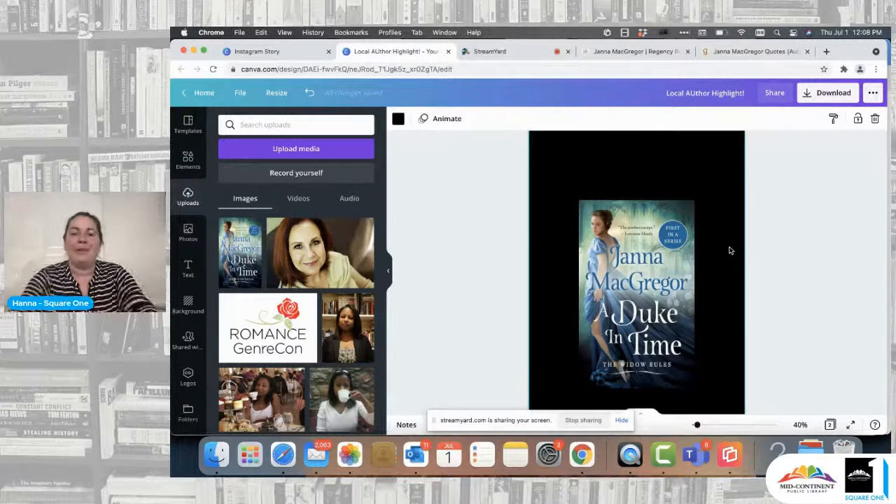
Step: Turn the book cover image into a 3D book with the Book 6 Smartmockups effect
left_click(647, 278)
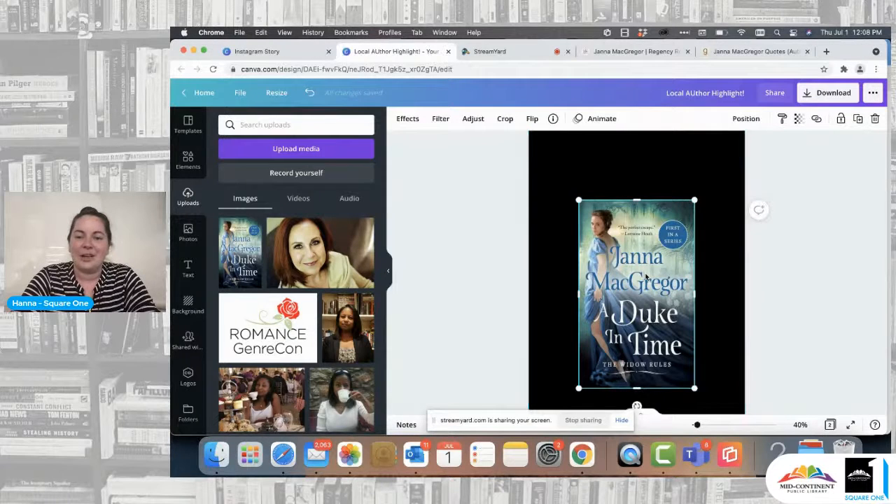
left_click(407, 119)
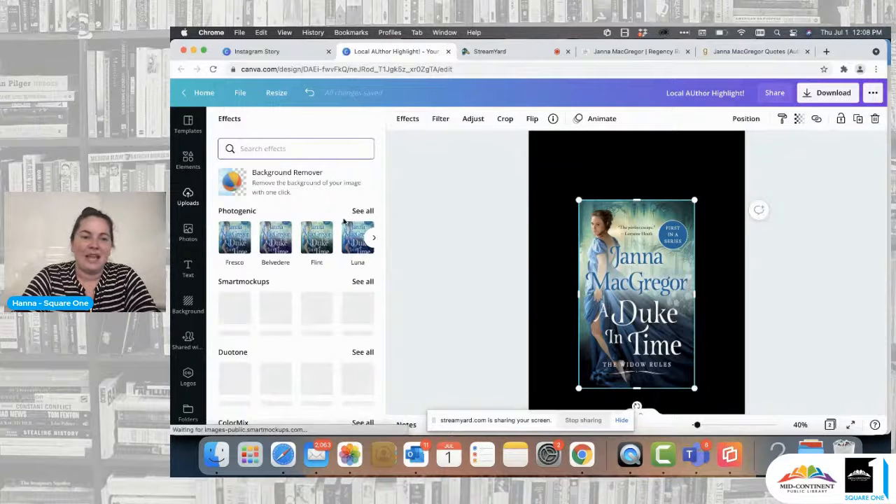
scroll(312, 249, "down", 1)
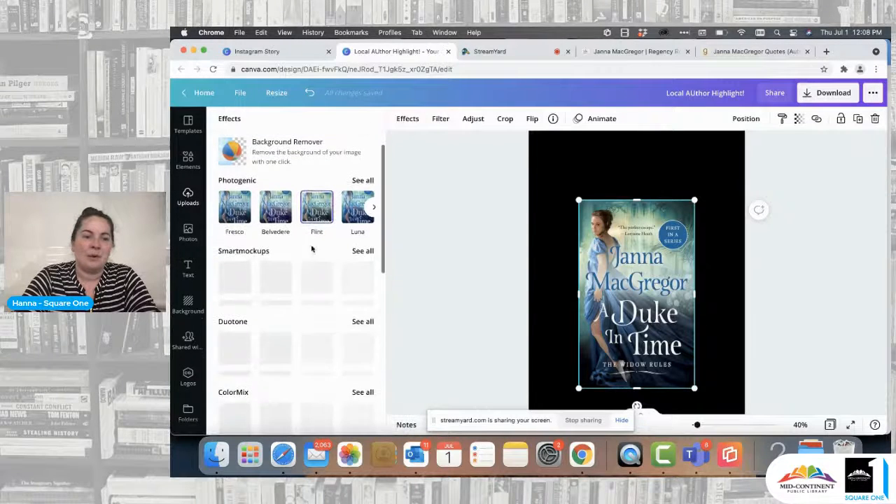
left_click(363, 252)
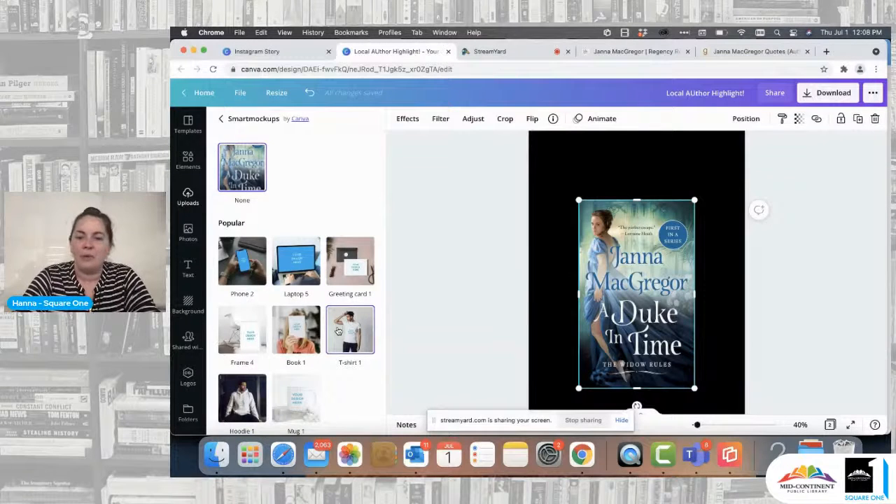
scroll(338, 331, "down", 10)
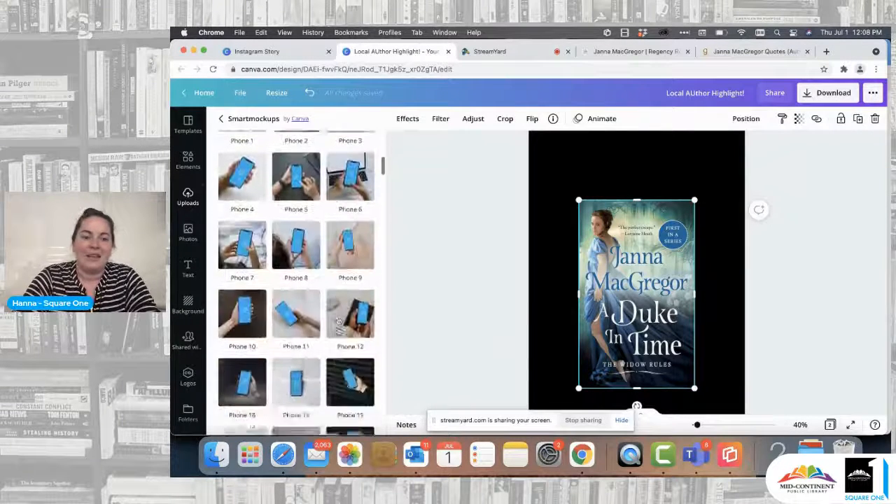
scroll(339, 331, "down", 3)
scroll(338, 330, "up", 15)
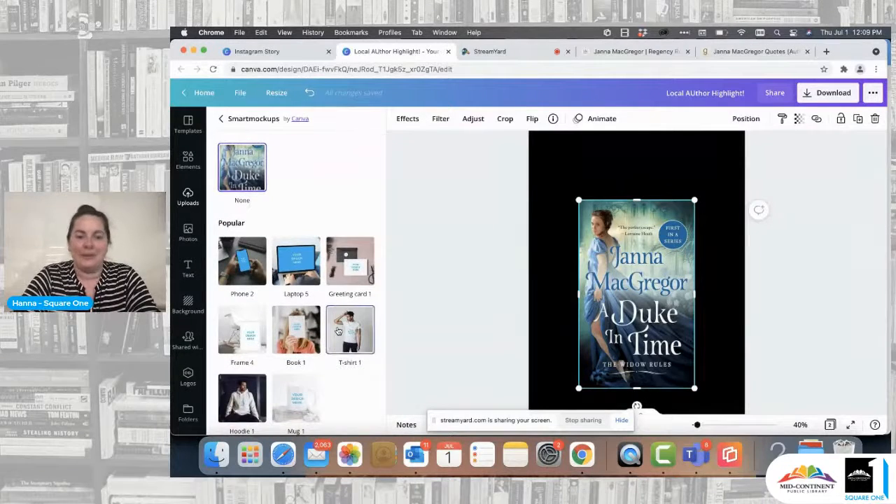
scroll(338, 331, "down", 3)
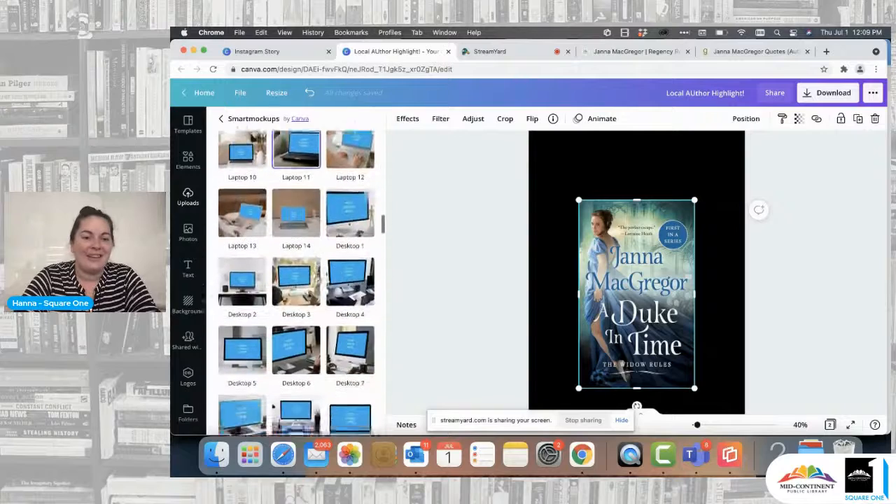
scroll(317, 278, "down", 5)
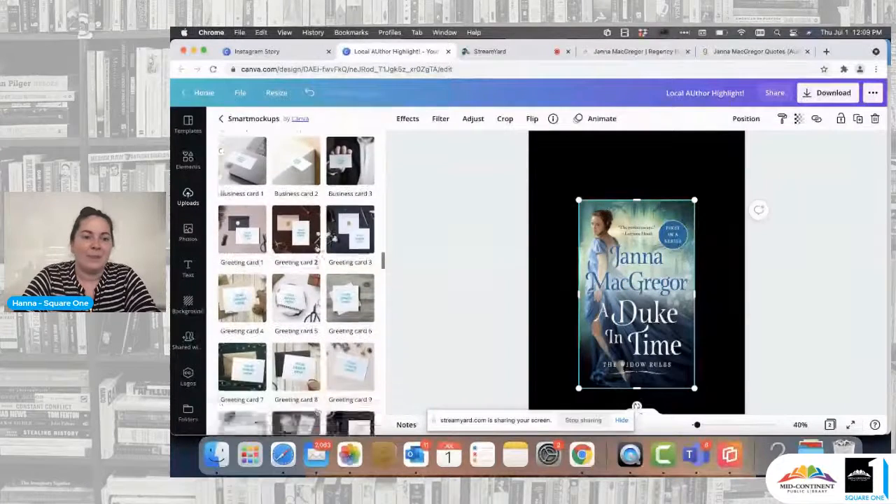
scroll(318, 278, "down", 2)
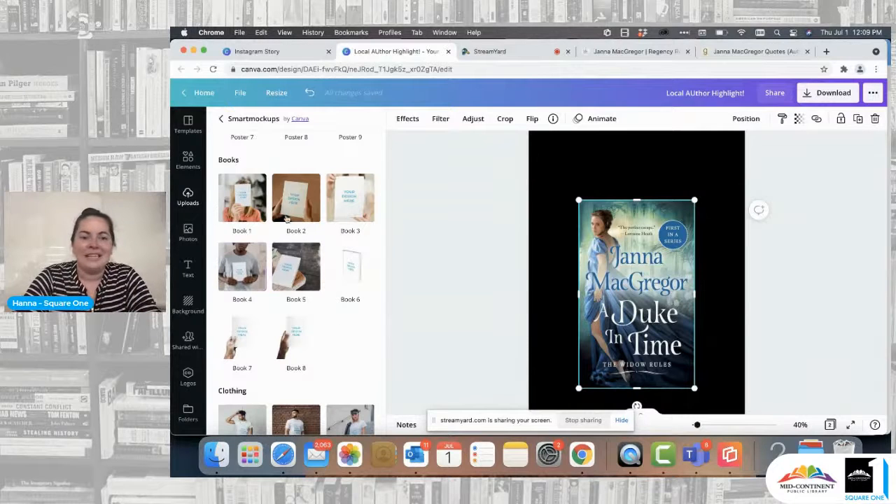
left_click(357, 273)
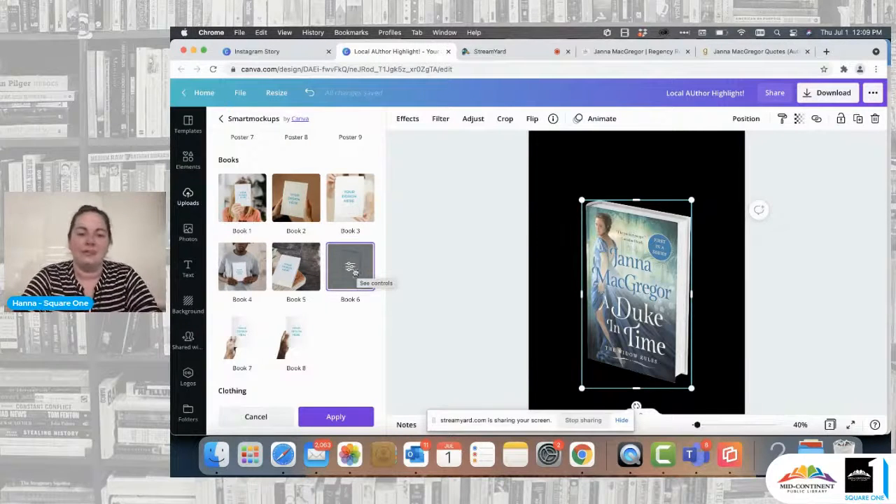
Step: Set the crop of the Book 6 mockup to Fit
scroll(629, 280, "down", 2)
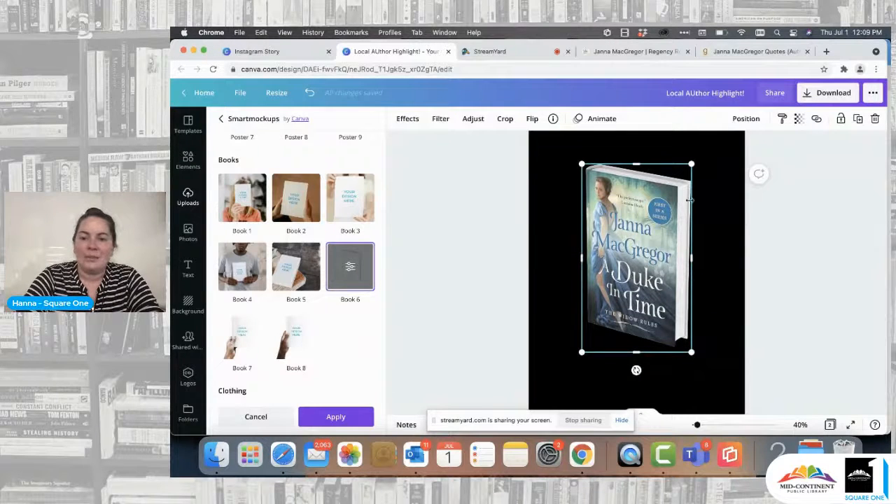
left_click(351, 267)
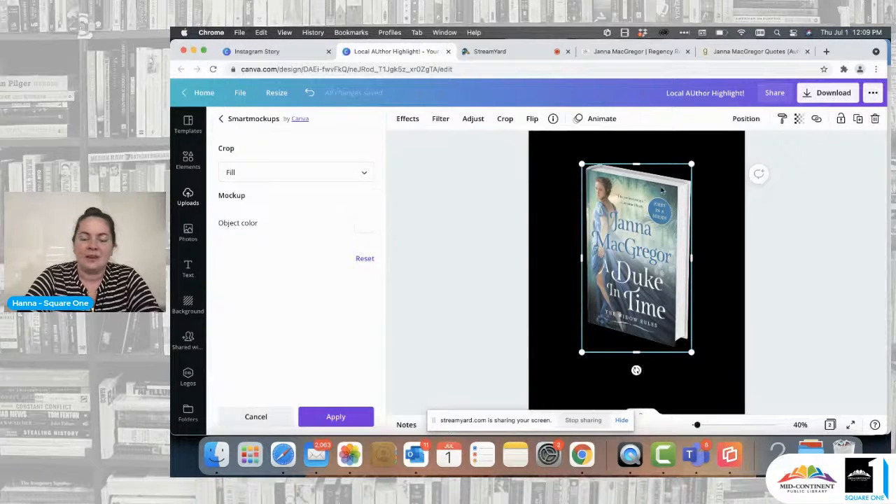
left_click(362, 173)
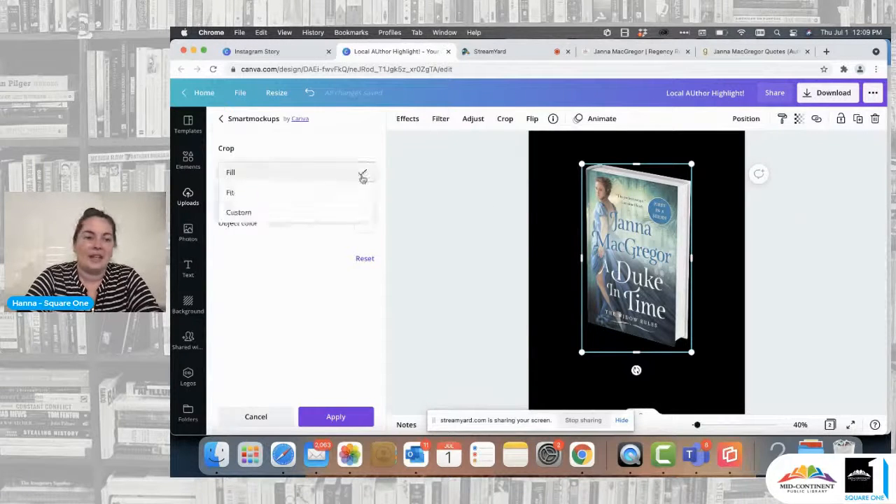
left_click(286, 200)
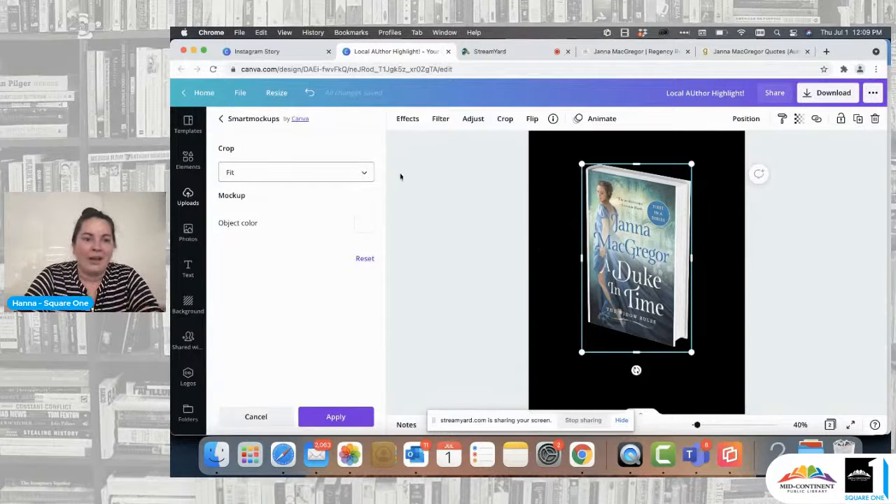
left_click(363, 173)
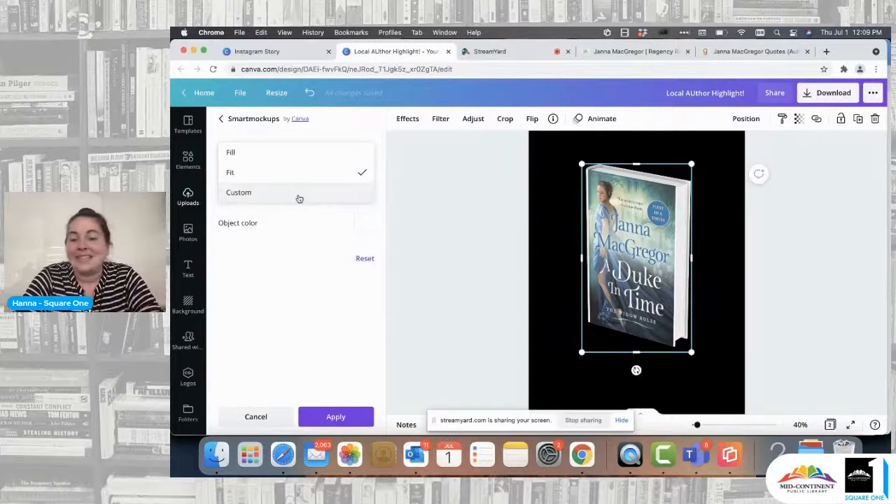
left_click(367, 232)
Step: Try light blue, teal and royal blue as the book mockup's object color, and return it to white
left_click(365, 224)
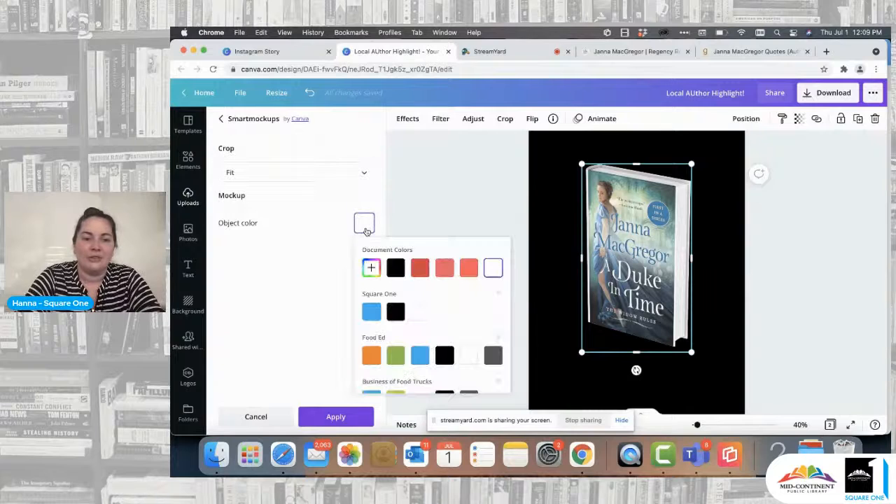
left_click(371, 313)
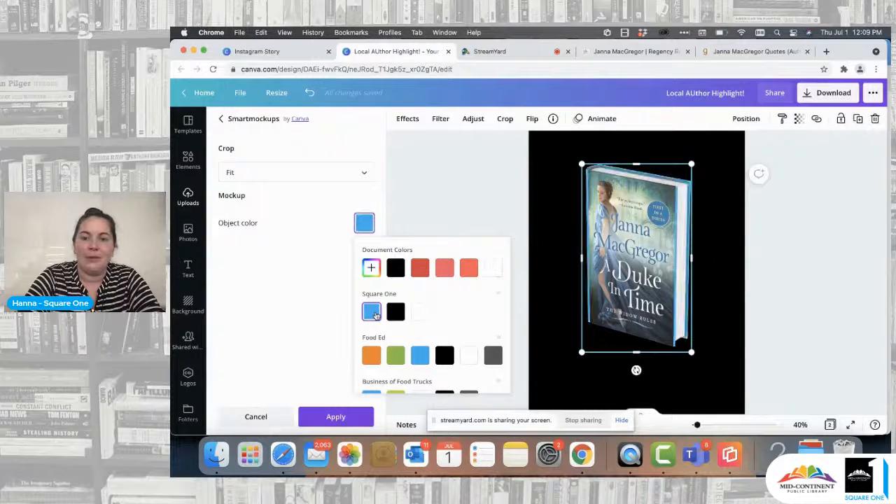
scroll(449, 308, "down", 3)
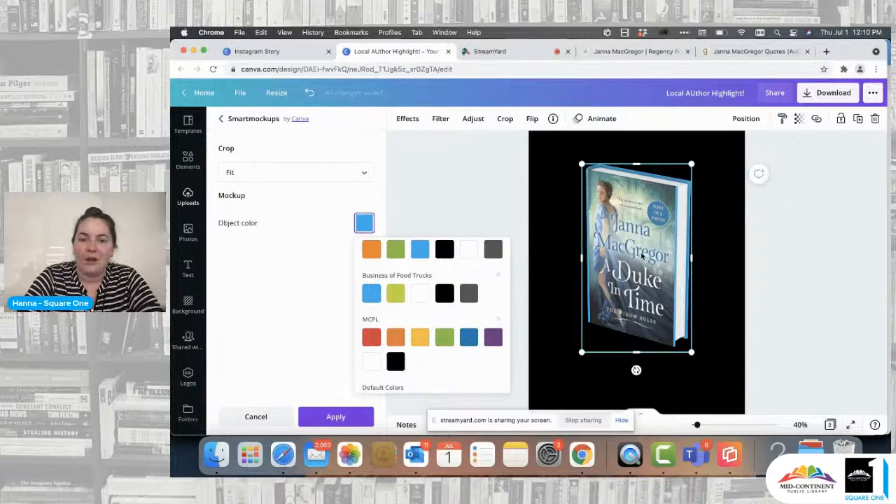
scroll(442, 318, "down", 3)
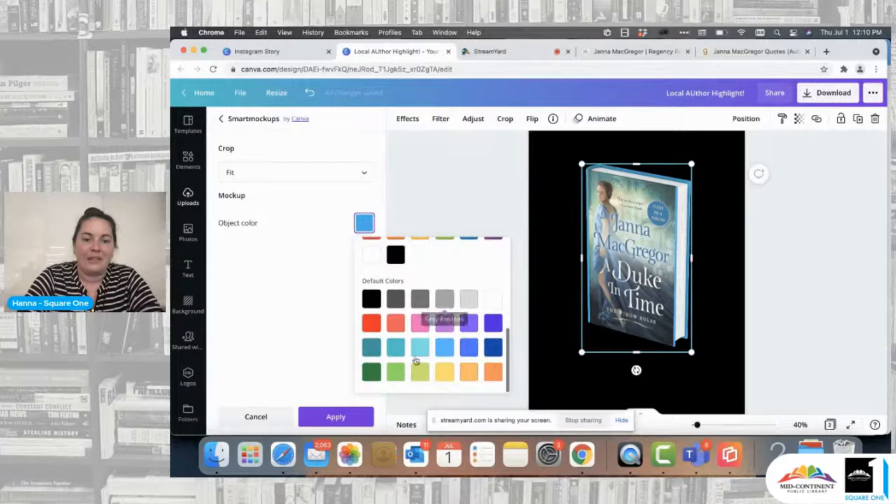
left_click(396, 348)
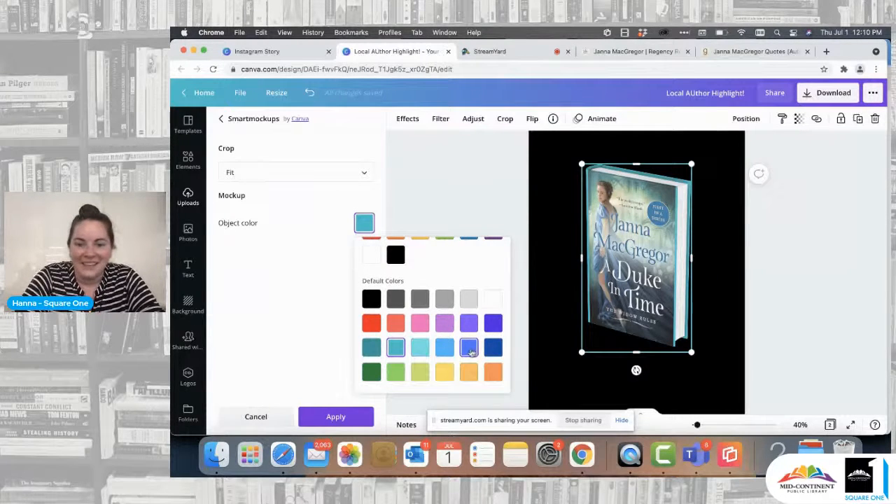
left_click(469, 349)
scroll(467, 322, "up", 5)
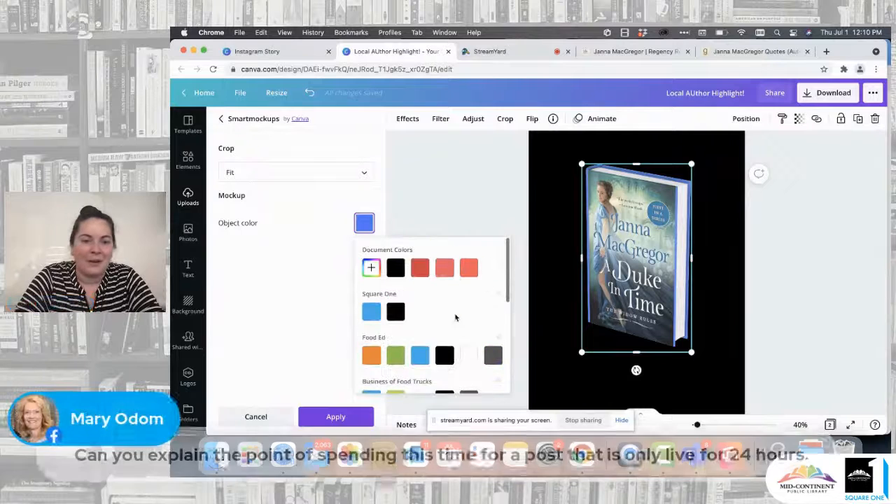
left_click(493, 270)
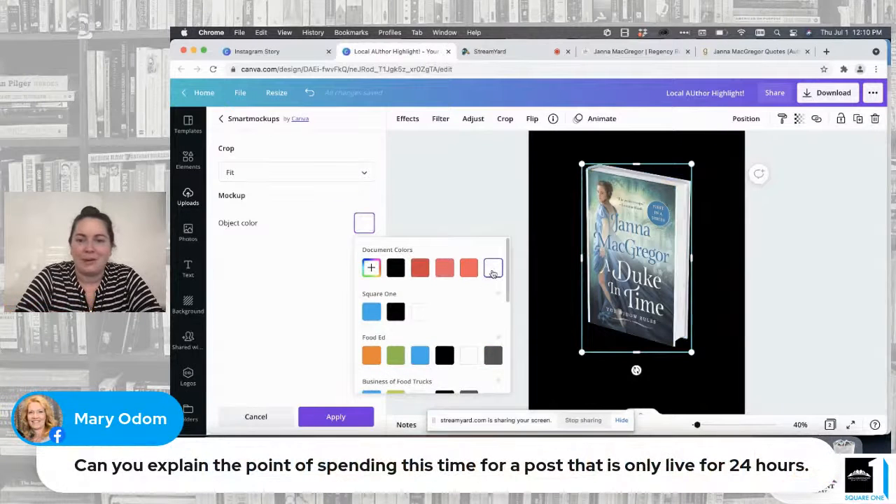
left_click(810, 229)
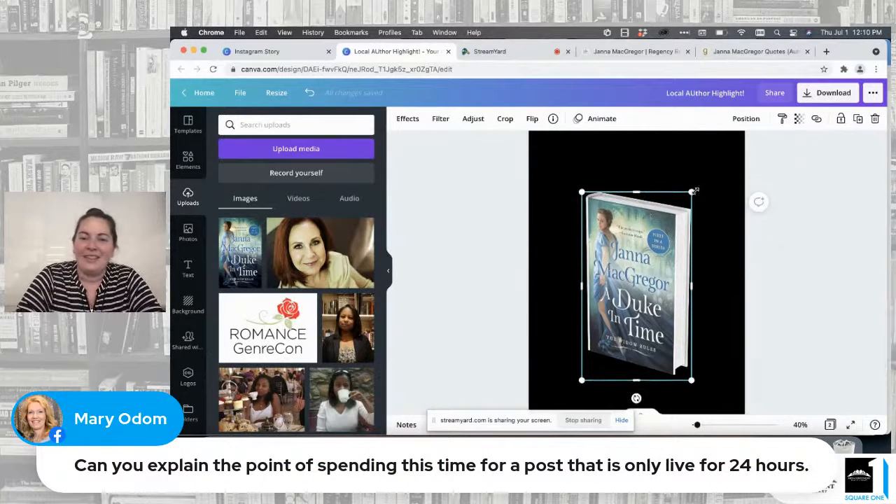
Step: Scale the 3D book mockup down slightly and keep it horizontally centred on page 2
left_click_drag(695, 190, 659, 231)
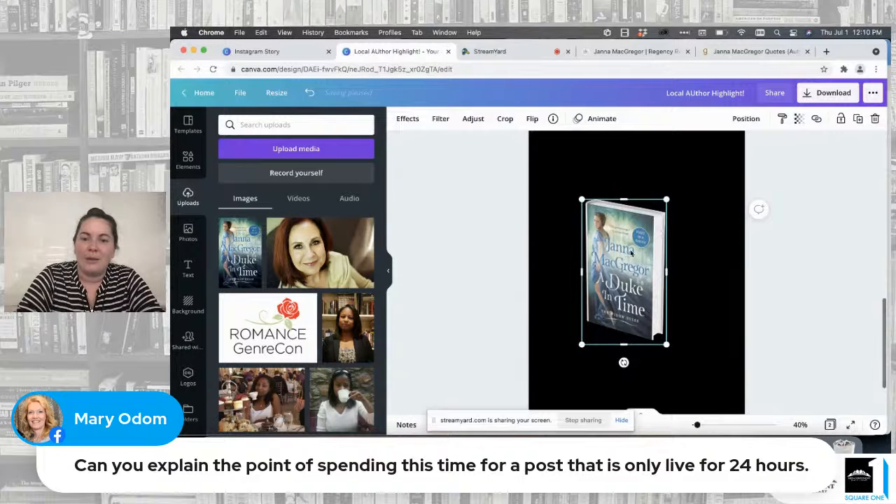
left_click_drag(673, 229, 690, 197)
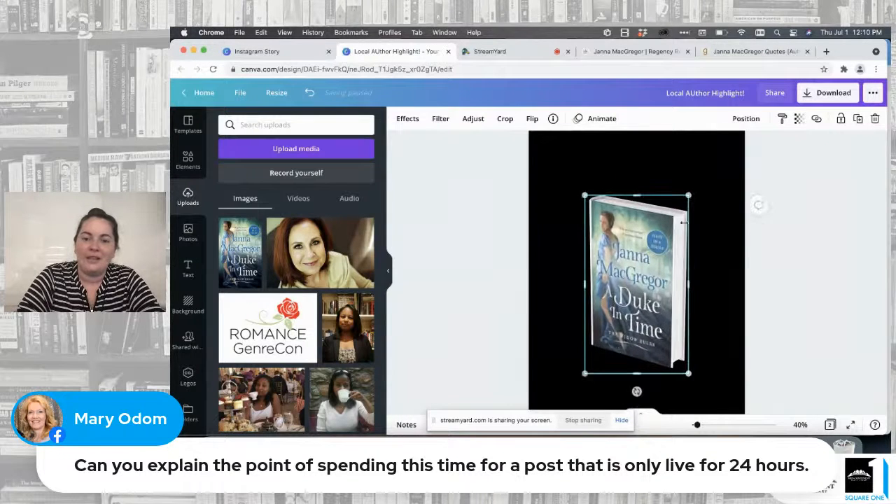
scroll(629, 279, "down", 1)
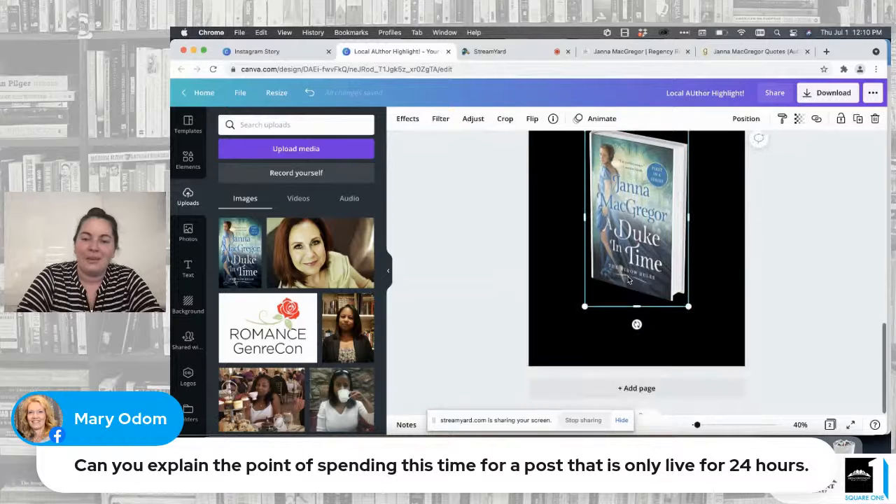
scroll(629, 279, "up", 8)
scroll(629, 279, "down", 8)
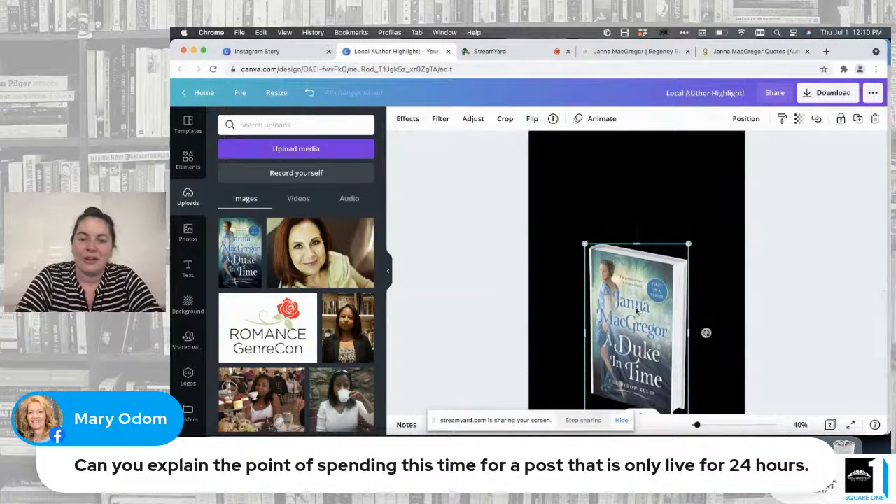
Step: Add a heading text box to page 2 and place it above the book mockup
left_click(188, 269)
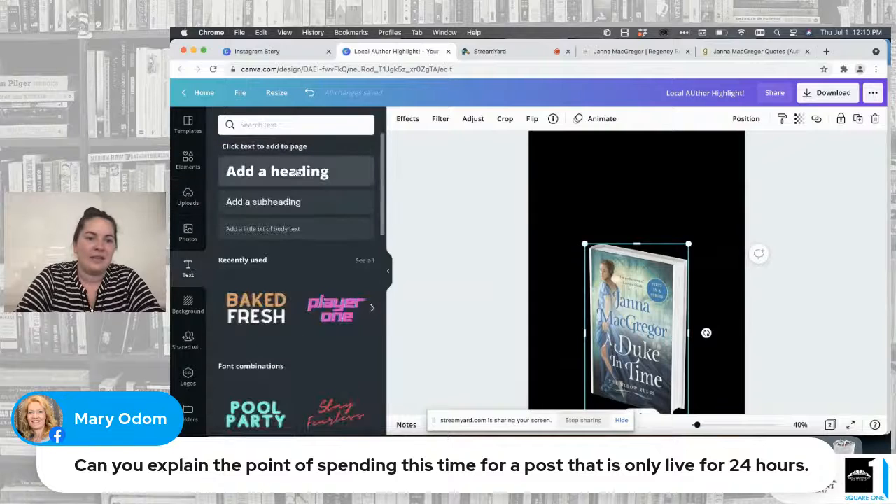
left_click(287, 173)
left_click_drag(605, 271, 600, 177)
left_click(490, 282)
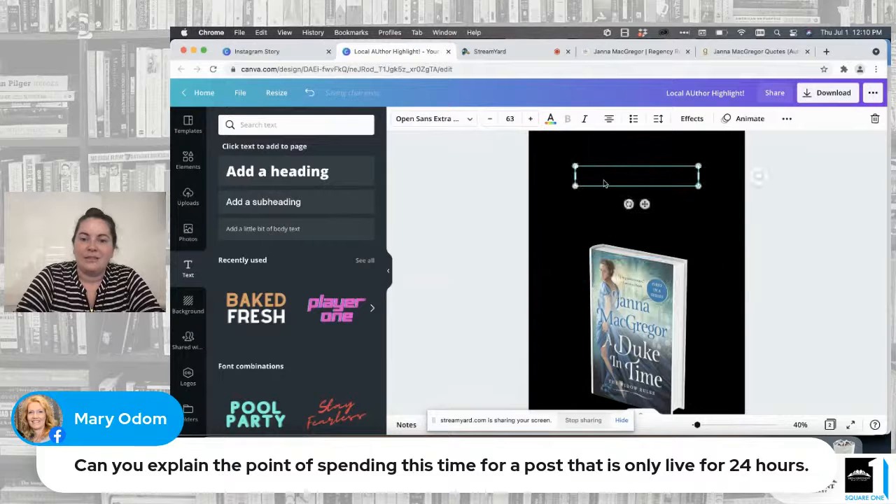
Step: Set the new heading's text color to white
double_click(642, 178)
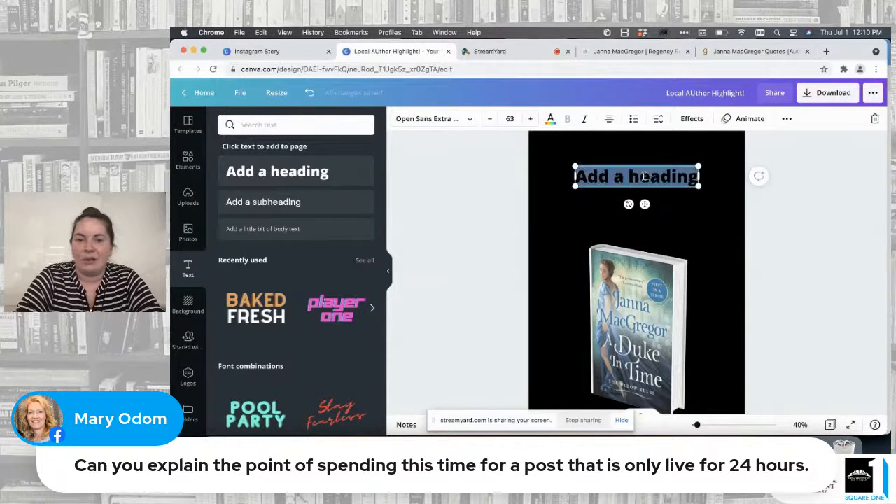
left_click(552, 118)
left_click(363, 171)
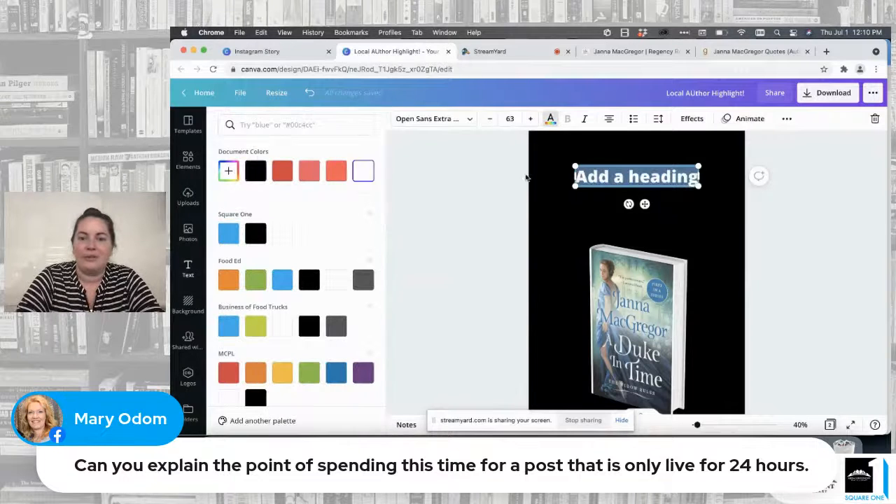
left_click(474, 185)
left_click(638, 223)
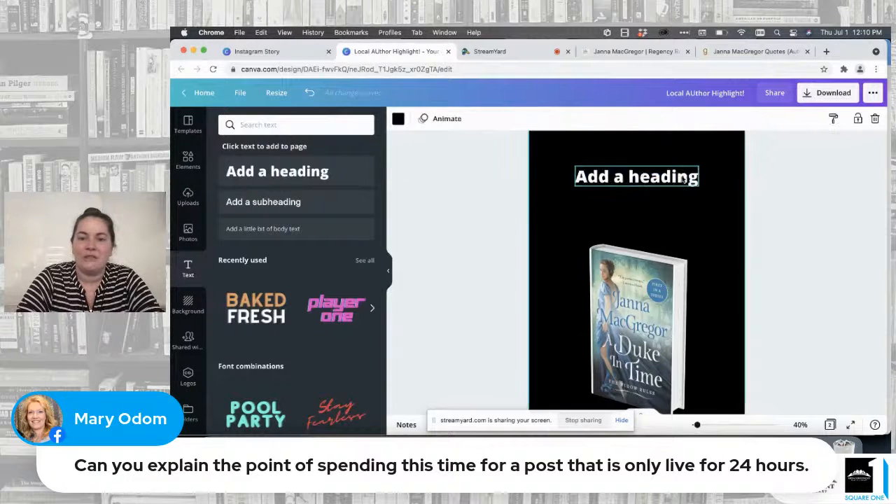
Step: Change the heading text to "Get her latest book!" and move it slightly upward
double_click(642, 180)
type("G")
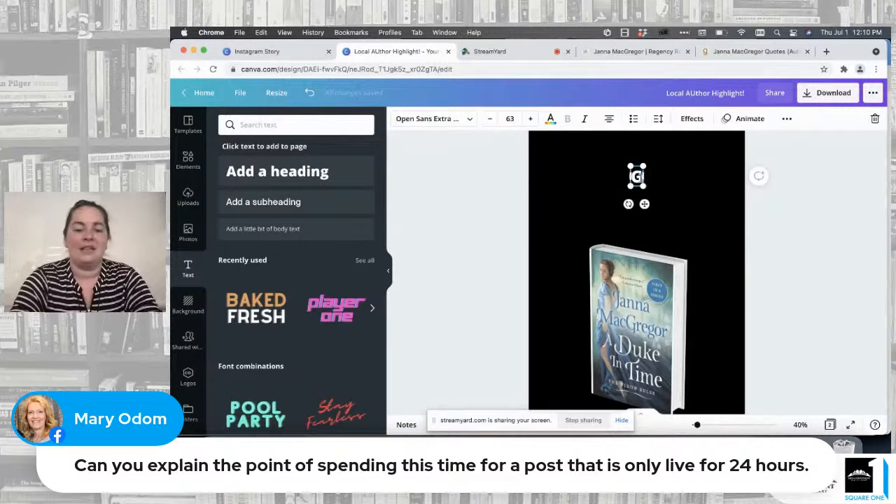
type("et her lates")
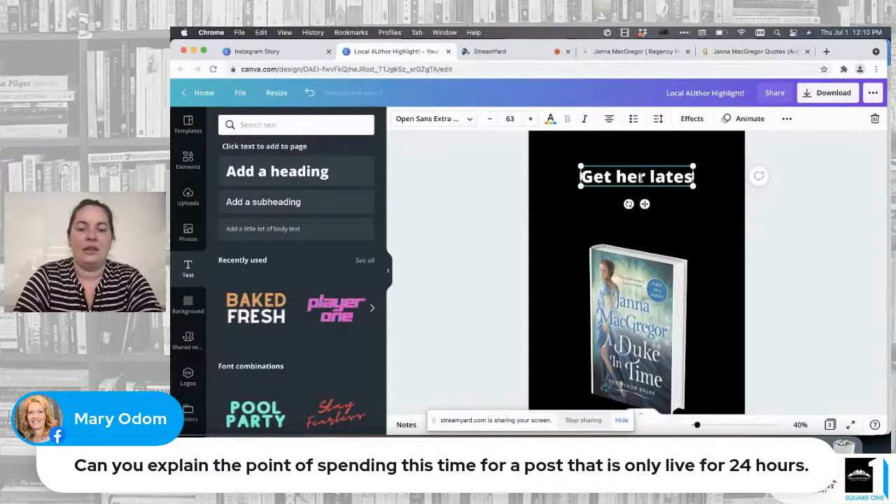
type("t book!")
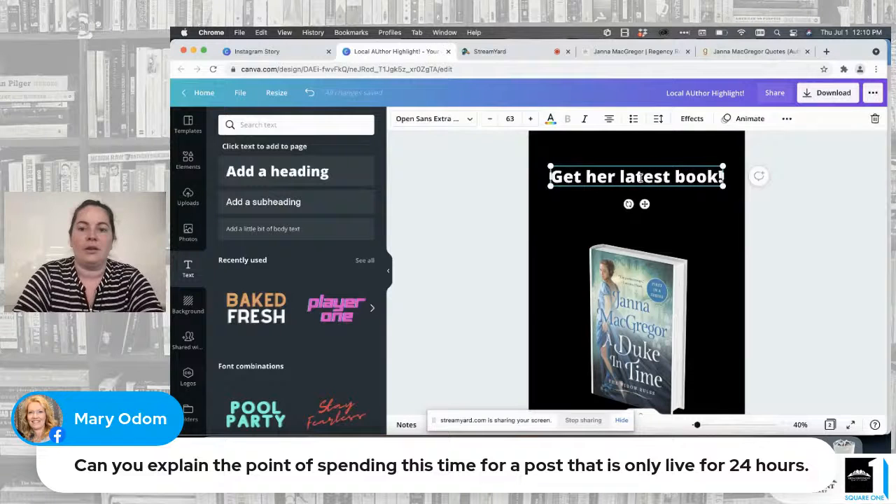
left_click(794, 203)
left_click(639, 173)
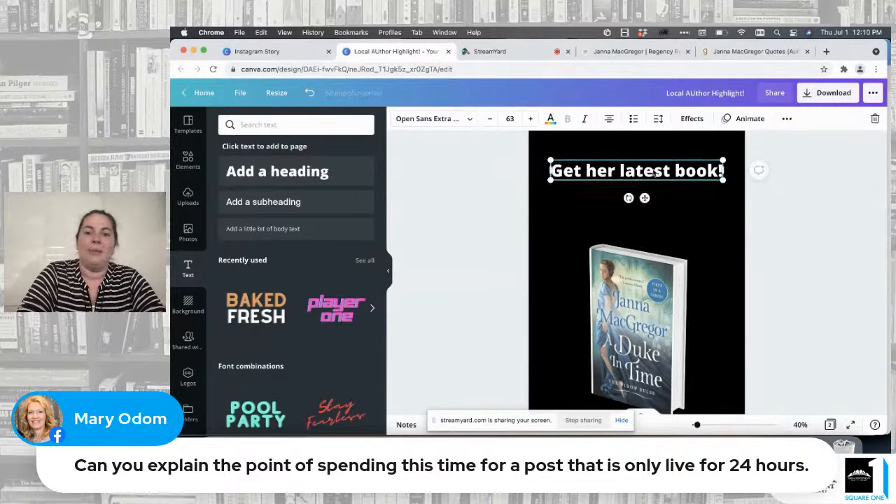
left_click_drag(652, 173, 653, 166)
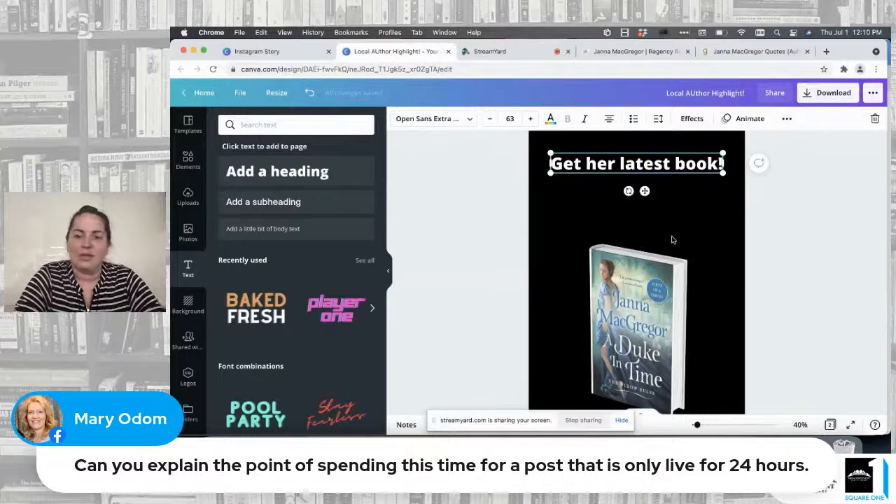
Step: Search the elements for "arrow", limit the results to graphics and add the white looped arrow to page 2
left_click(187, 160)
left_click(317, 126)
type("arrow")
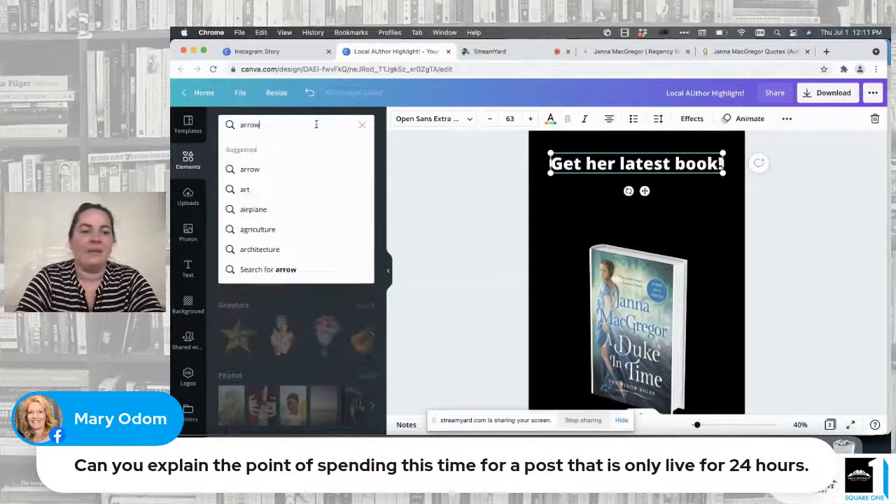
key("Return")
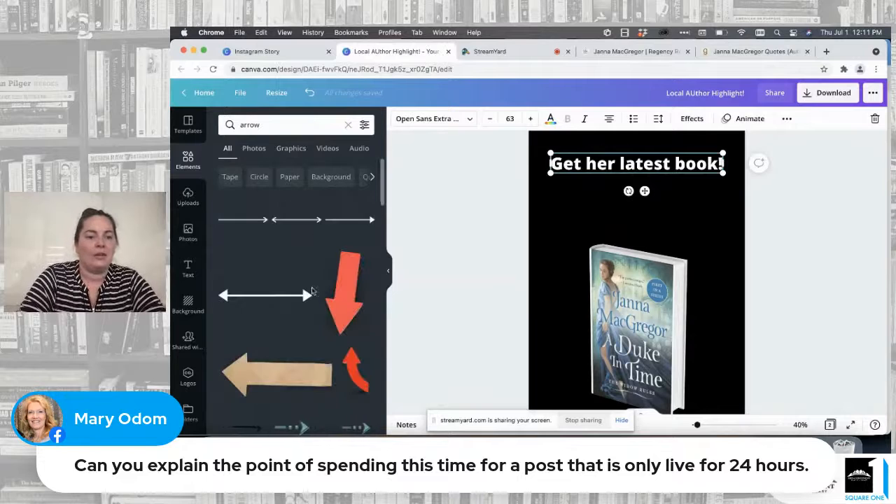
scroll(340, 310, "down", 3)
scroll(310, 203, "up", 3)
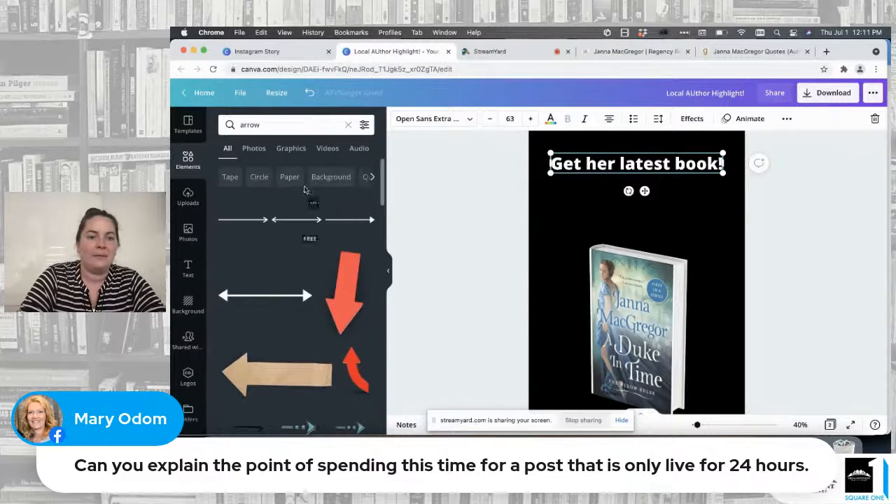
left_click(291, 149)
scroll(345, 296, "down", 1)
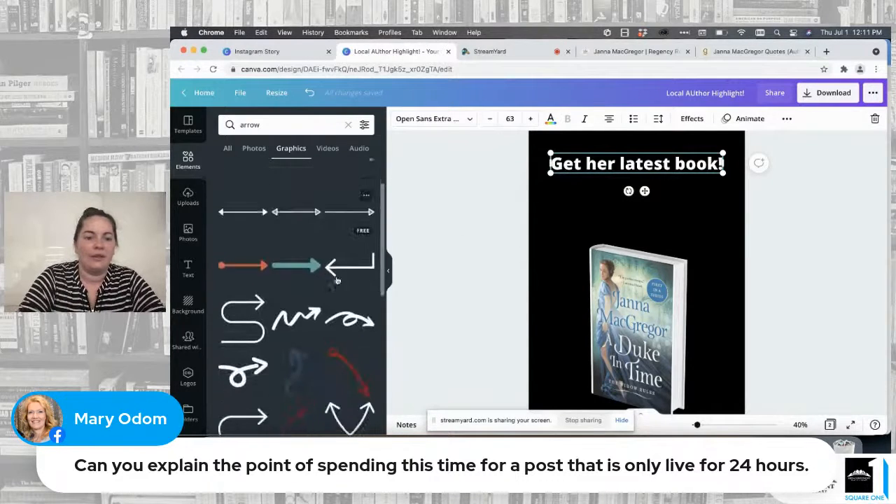
left_click(345, 296)
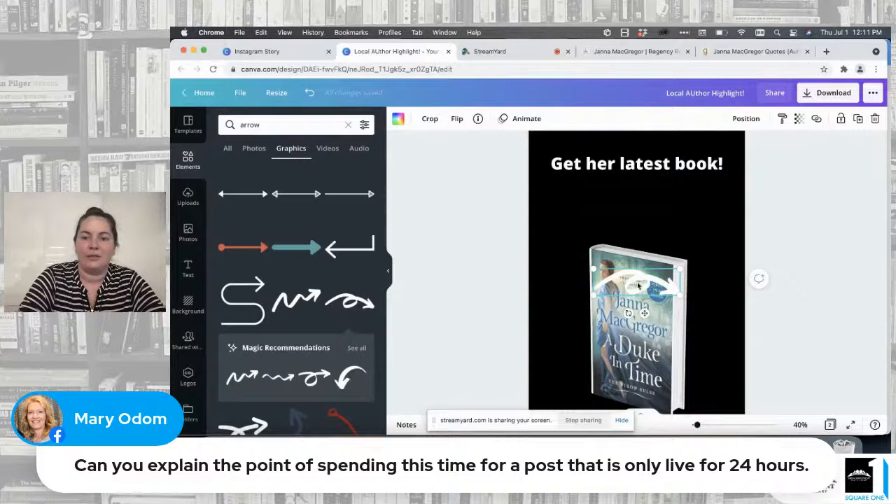
Step: Rotate the looped arrow to point downward and place it between the end of the heading and the book's upper right corner
left_click_drag(638, 286, 676, 206)
left_click_drag(670, 239, 621, 209)
mouse_move(685, 211)
left_mouse_down()
mouse_move(711, 233)
mouse_move(719, 222)
mouse_move(682, 207)
mouse_move(702, 182)
mouse_move(759, 222)
mouse_move(735, 251)
mouse_move(675, 208)
mouse_move(727, 270)
mouse_move(766, 202)
mouse_move(685, 190)
mouse_move(686, 223)
left_mouse_up()
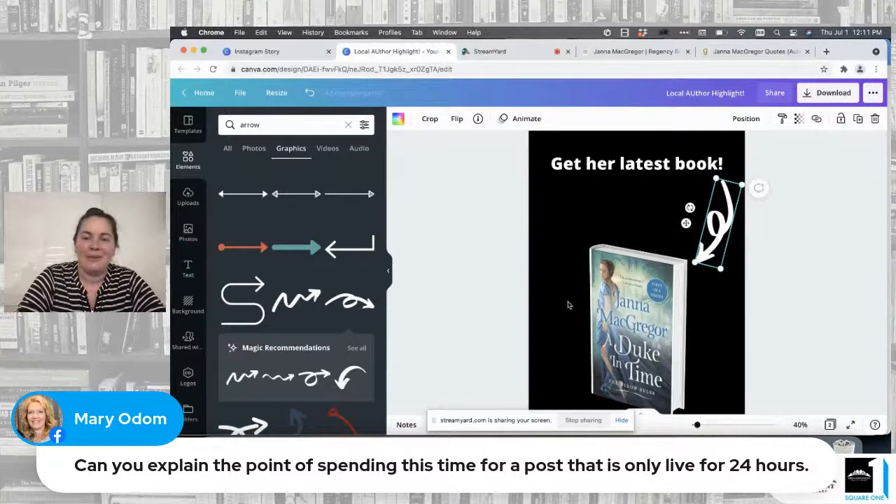
Step: Enlarge the 3D book mockup slightly and move it down so it sits centred below the arrow's tip
scroll(568, 305, "down", 3)
scroll(569, 305, "up", 1)
left_click(617, 280)
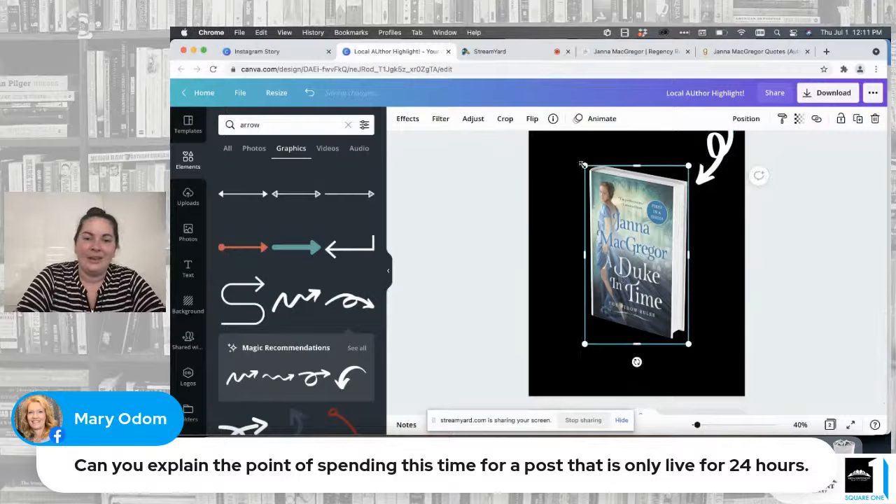
left_click_drag(584, 165, 577, 153)
left_click_drag(609, 229, 611, 250)
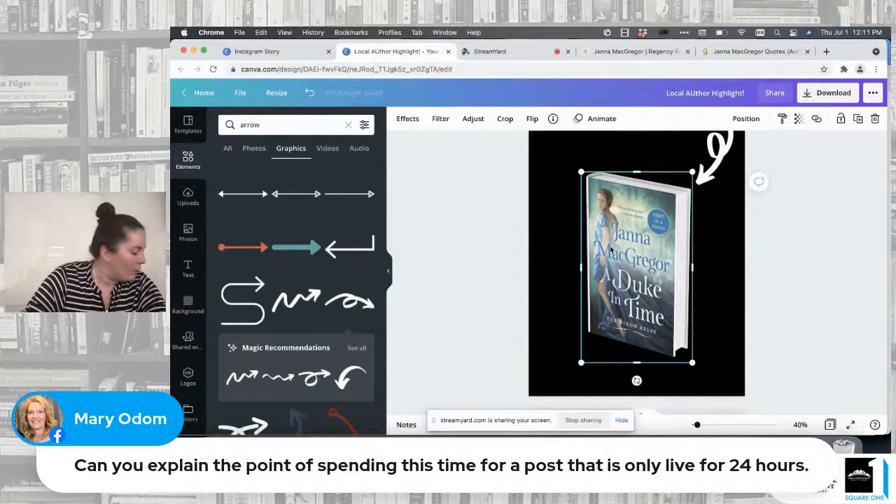
Step: Move the "Get her latest book!" heading higher on page 2, leaving more space above the arrow
scroll(611, 250, "up", 5)
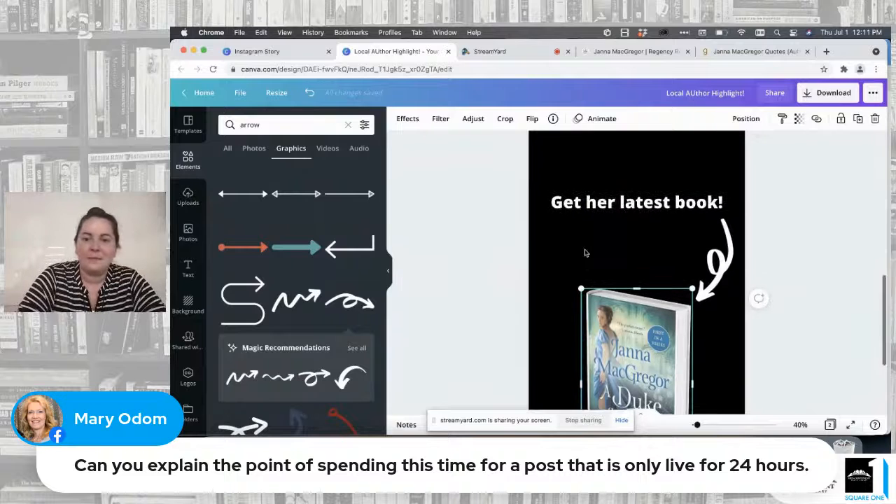
left_click(619, 235)
left_click_drag(620, 234, 620, 216)
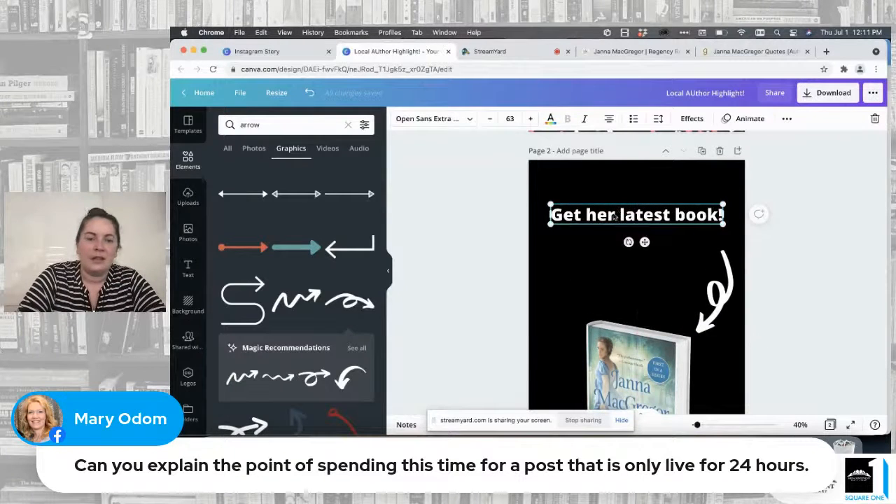
scroll(675, 280, "down", 3)
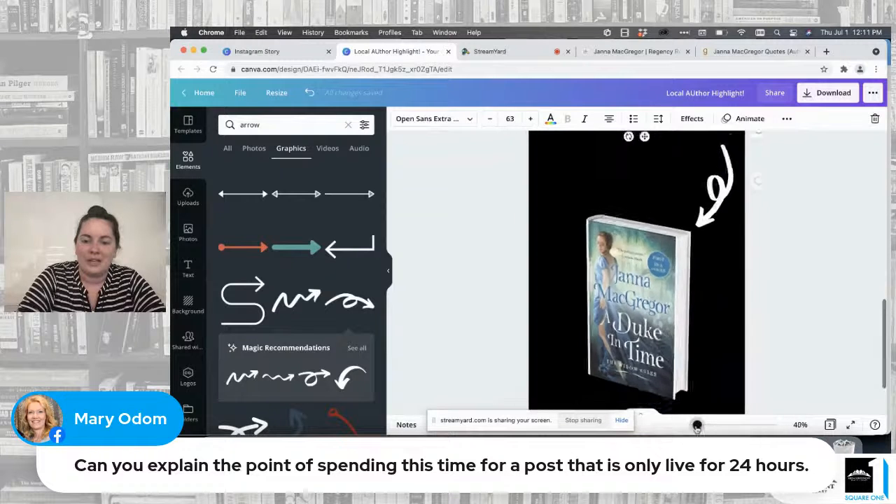
left_click_drag(696, 425, 695, 428)
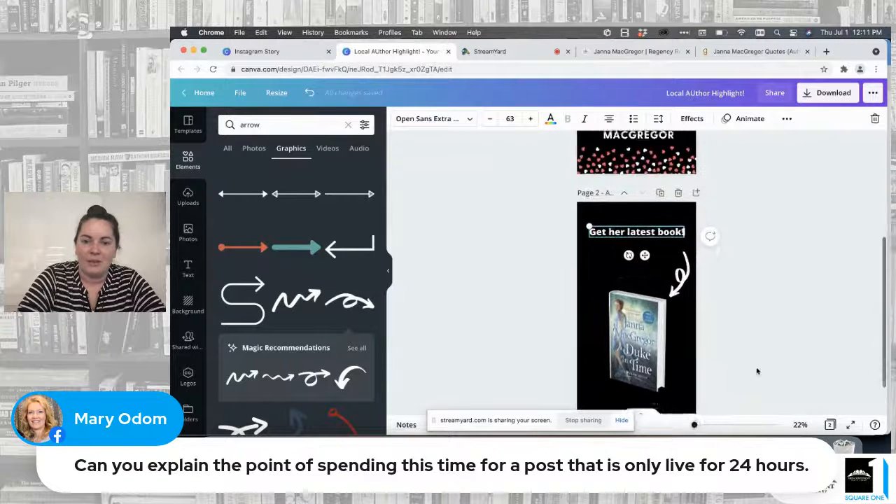
scroll(674, 331, "up", 5)
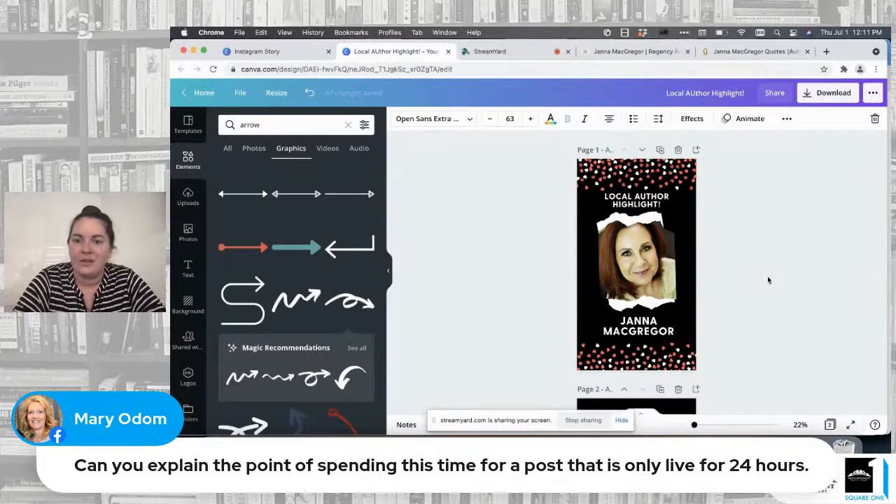
scroll(768, 280, "down", 6)
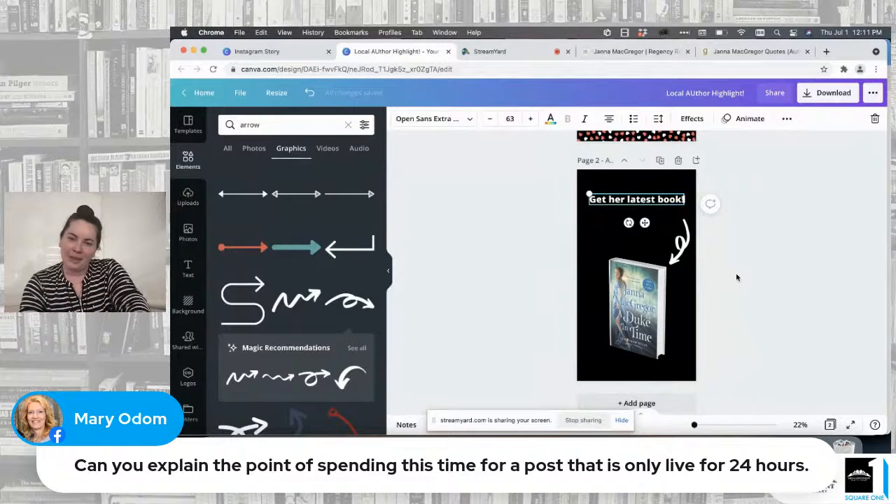
left_click(736, 277)
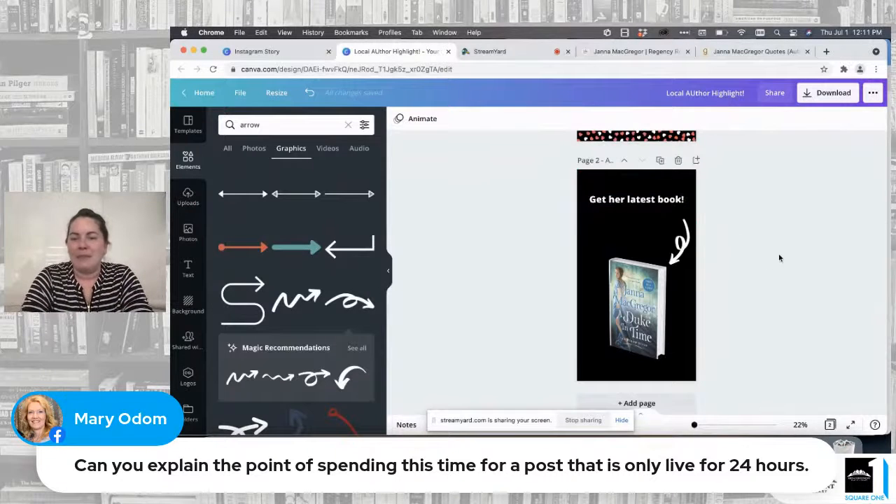
scroll(779, 258, "up", 5)
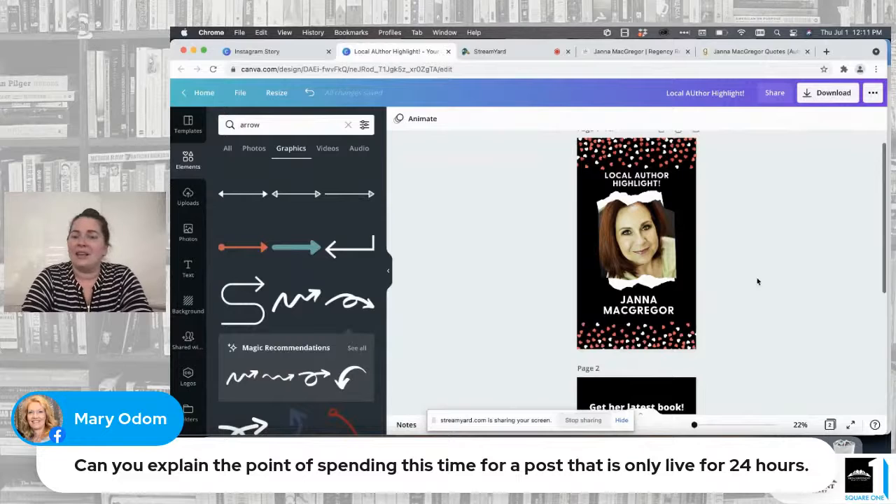
Step: Move the 3D book mockup slightly lower on page 2 and enlarge it until its upper right corner meets the arrow's tip, keeping it centred
scroll(758, 282, "down", 4)
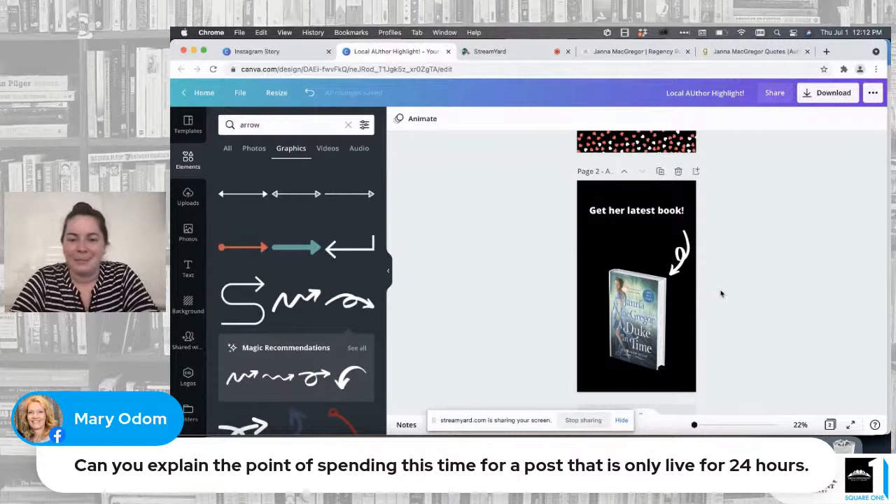
left_click(628, 328)
left_click_drag(629, 328, 626, 340)
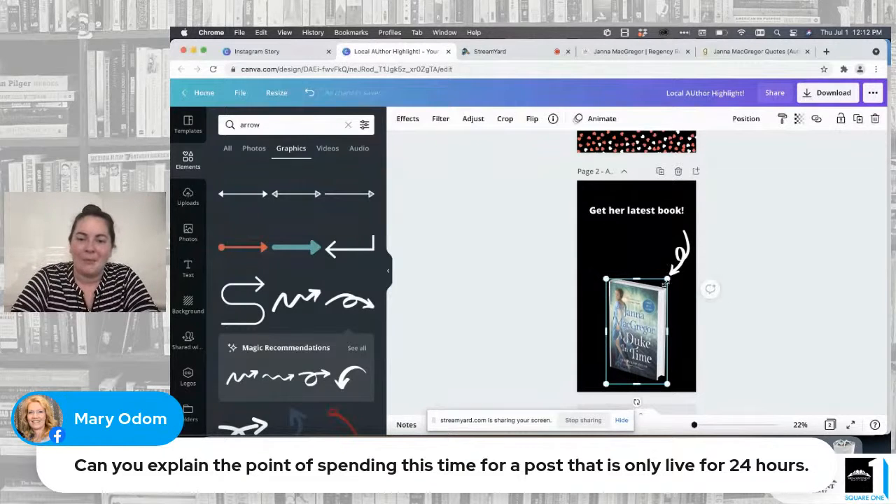
left_click_drag(668, 278, 674, 269)
left_click_drag(633, 332, 630, 331)
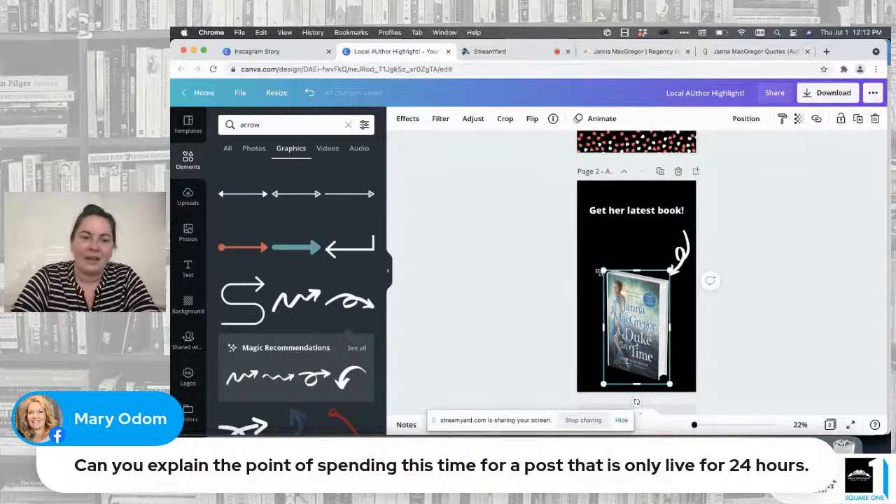
Step: Search the elements for "torn paper" to find a graphic matching the torn paper frame on page 1
left_click(193, 236)
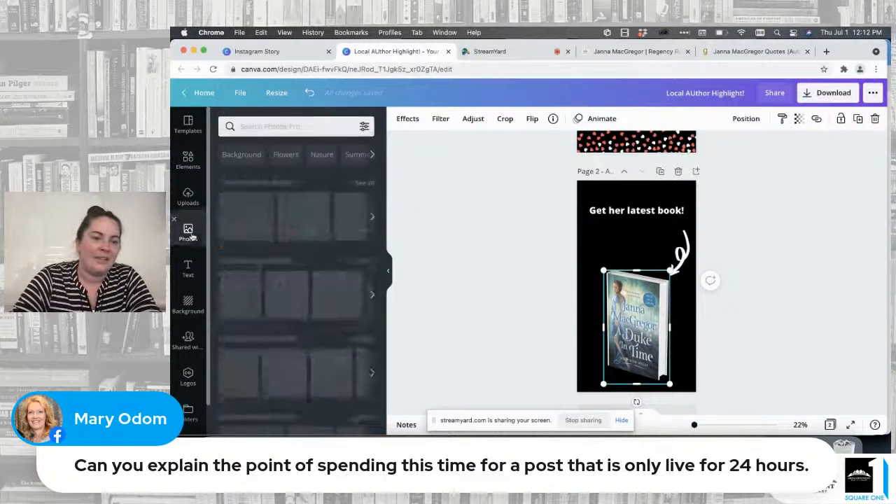
left_click(189, 161)
left_click(351, 125)
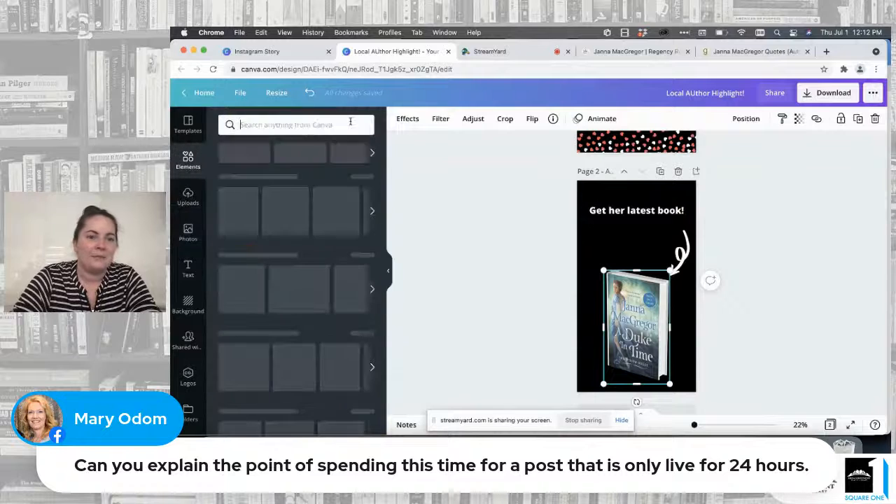
scroll(525, 189, "up", 3)
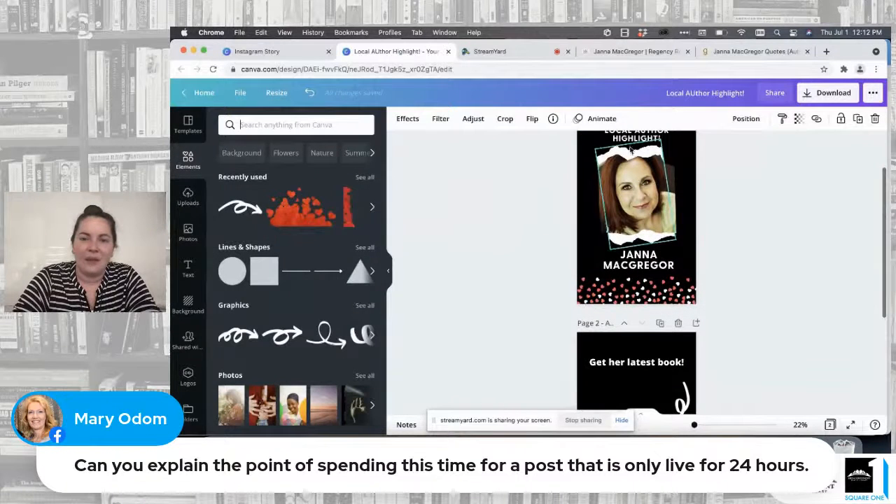
mouse_move(622, 155)
left_mouse_down()
mouse_move(603, 153)
mouse_move(623, 151)
left_mouse_up()
scroll(623, 150, "up", 2)
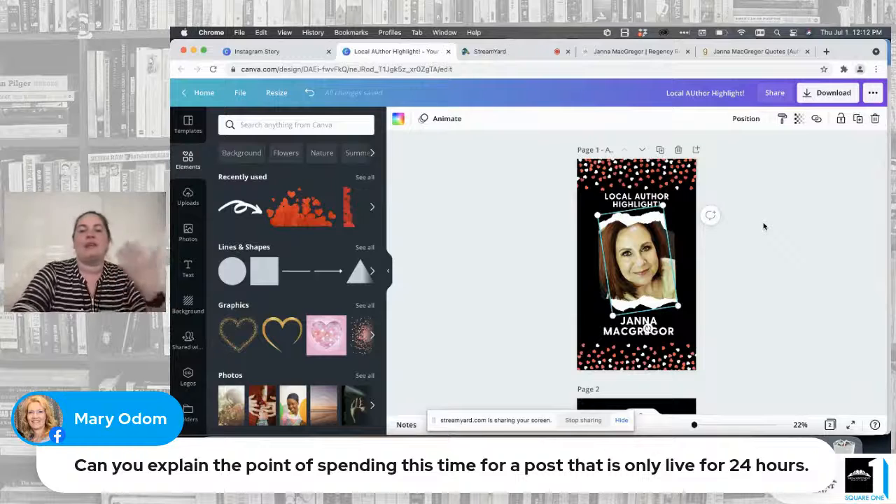
left_click(290, 126)
type("tor")
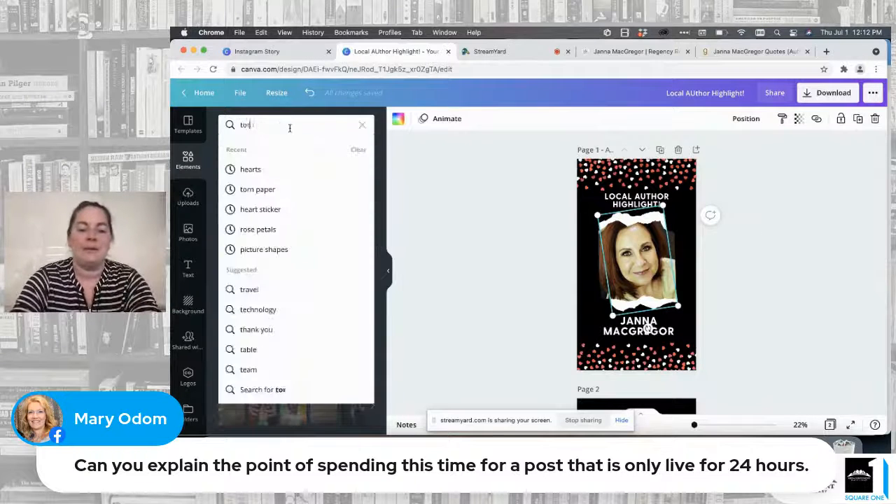
type("n paper")
key("Return")
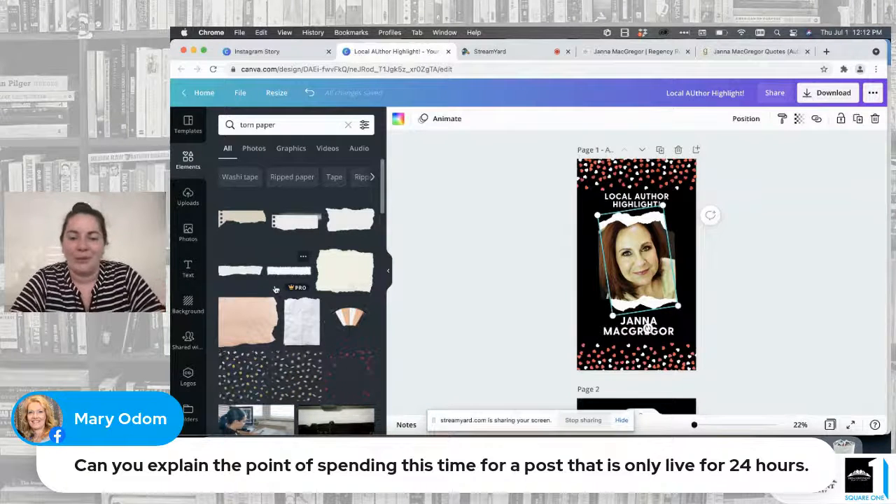
Step: Add the light grey torn paper sheet to page 2 and size it to cover the upper part of the page behind the heading
scroll(440, 297, "down", 4)
scroll(519, 292, "down", 1)
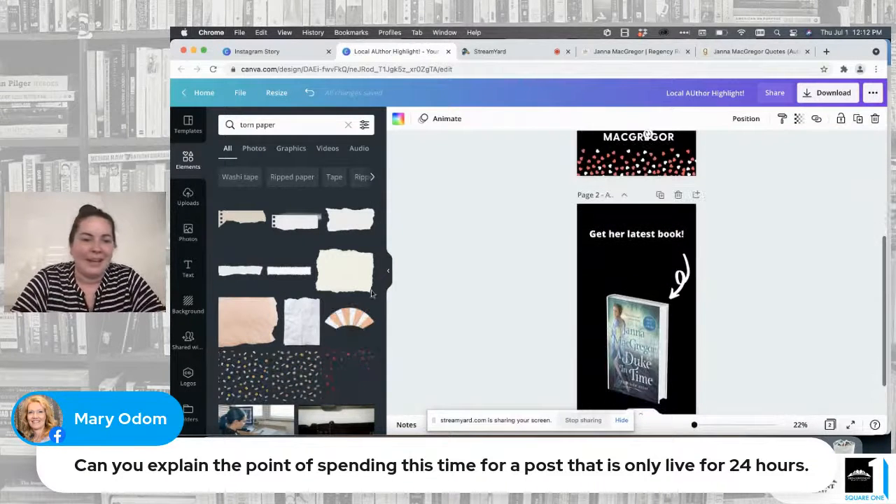
scroll(313, 311, "down", 5)
scroll(313, 311, "down", 5)
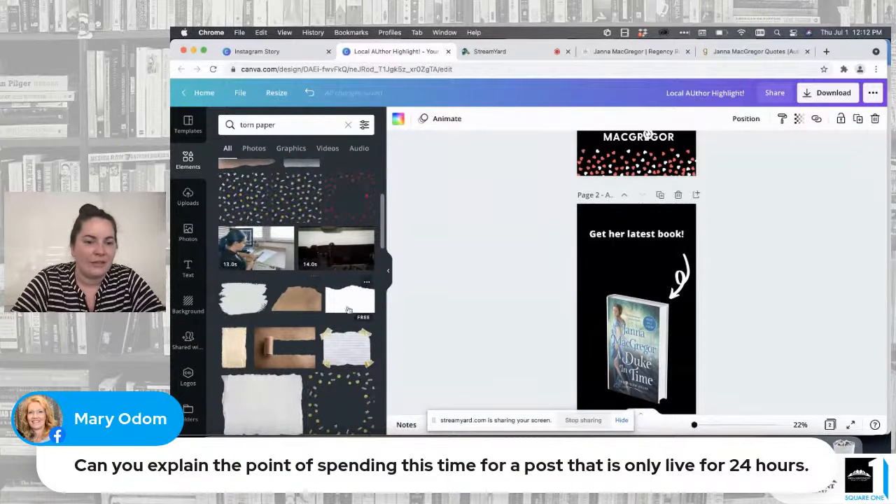
scroll(263, 241, "up", 1)
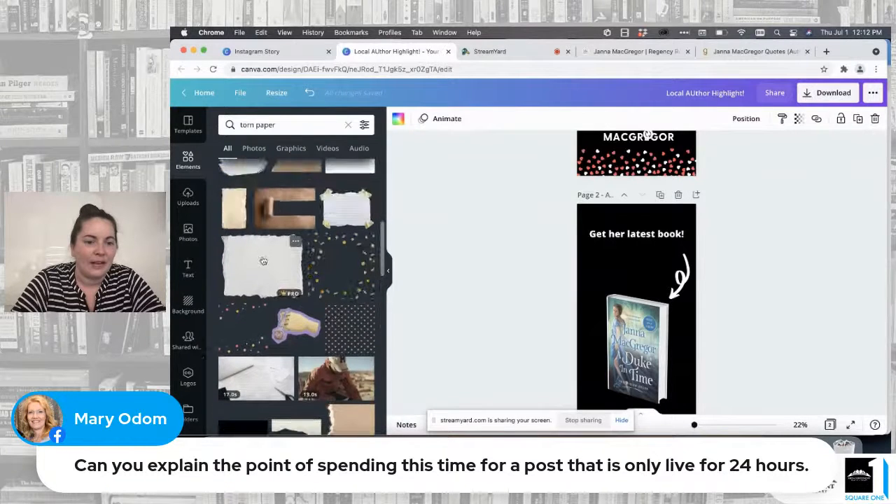
left_click(263, 261)
left_click_drag(628, 312, 624, 235)
mouse_move(662, 257)
left_mouse_down()
mouse_move(708, 276)
mouse_move(702, 284)
mouse_move(648, 250)
left_mouse_up()
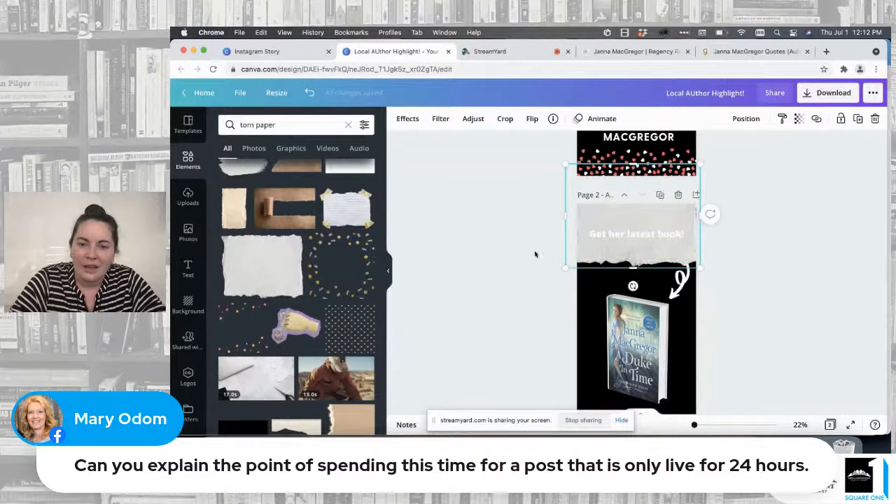
Step: Colour the "Get her latest book!" heading black, enlarge it to a font size of about 74.2 and centre it on the torn paper
left_click(640, 234)
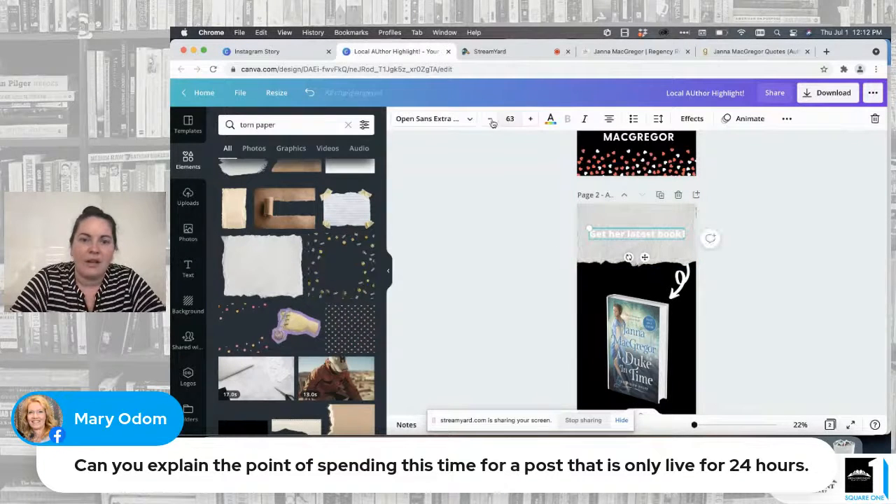
left_click(551, 119)
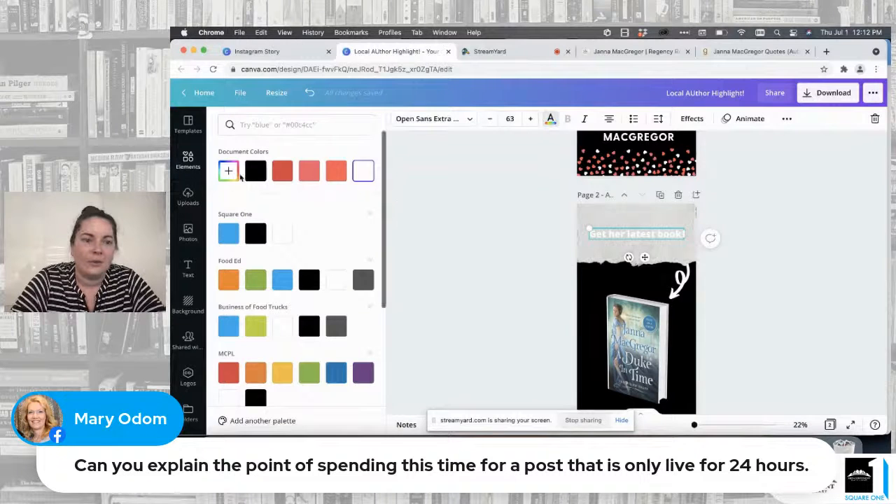
left_click(256, 171)
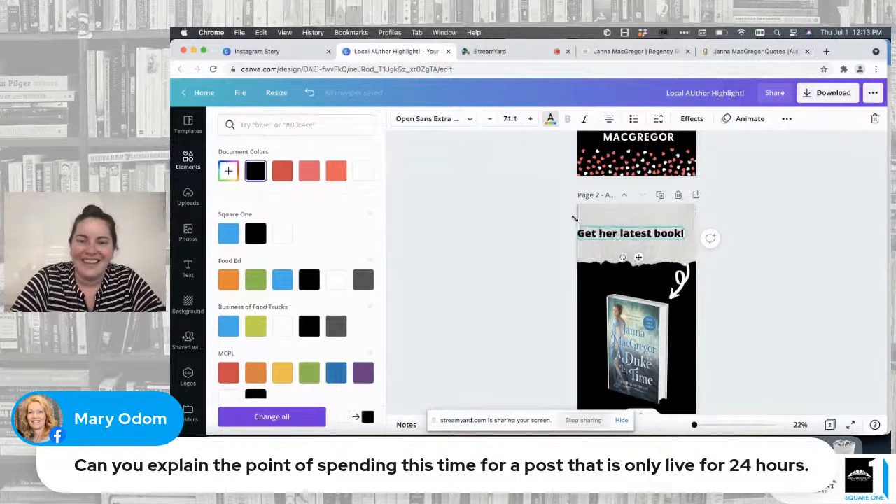
left_click_drag(575, 219, 571, 216)
left_click(621, 237)
left_click(541, 284)
left_click(624, 236)
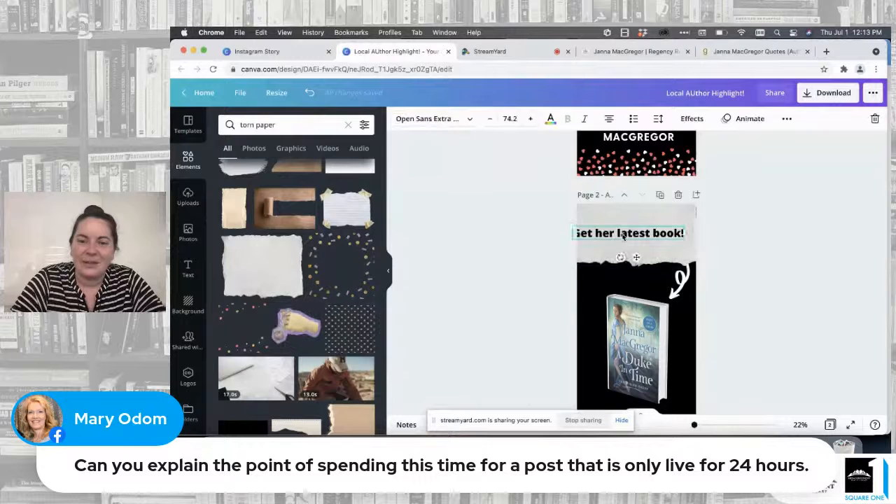
left_click_drag(624, 236, 632, 236)
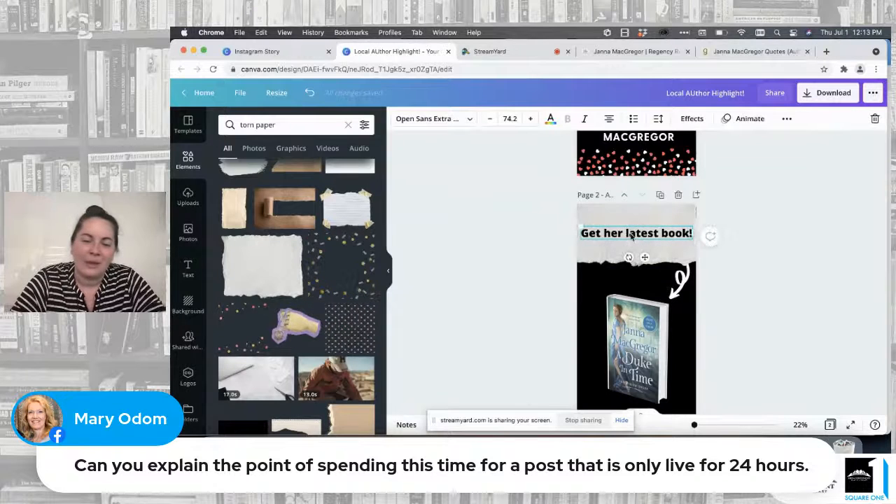
Step: Break the heading into two lines after "Get her", enlarge it to a font size of about 94.8 and move it up on the torn paper
left_click(627, 234)
key("BackSpace")
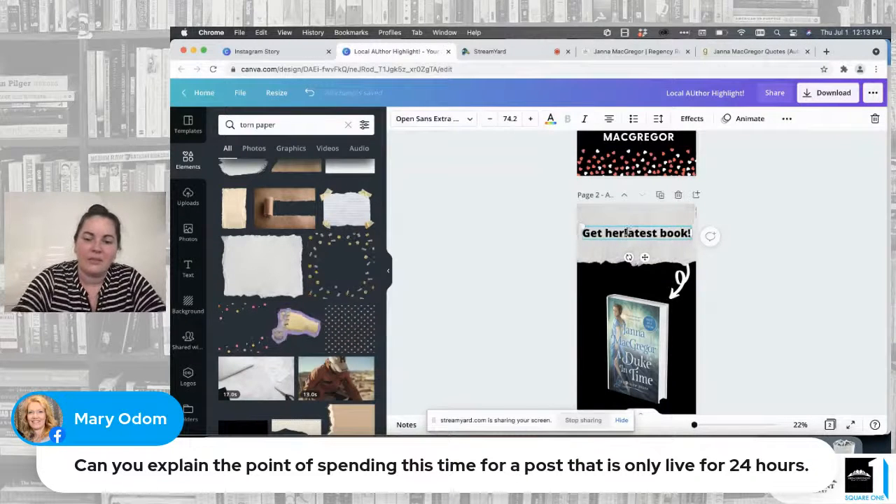
key("Return")
left_click(537, 242)
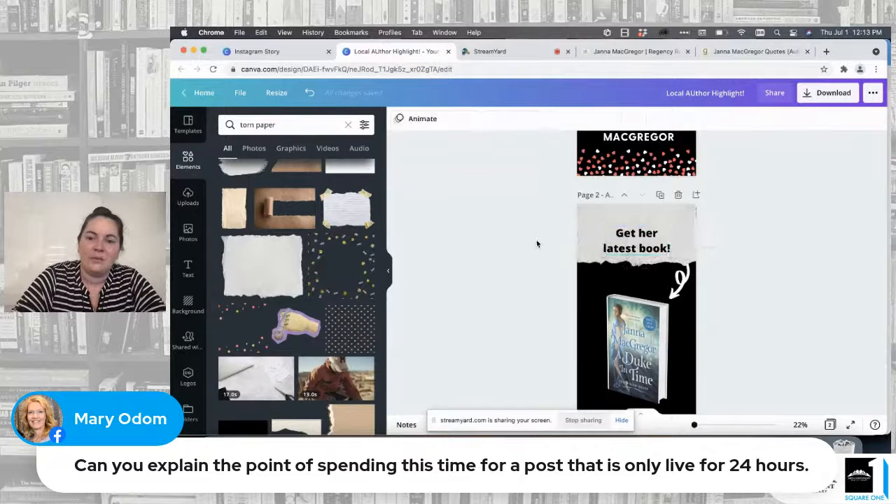
left_click(651, 235)
mouse_move(670, 226)
left_mouse_down()
mouse_move(689, 219)
mouse_move(660, 224)
left_mouse_up()
left_click(770, 215)
Step: Search the fonts for "typewriter", apply True Typewriter to the heading and look through the remaining typewriter fonts
left_click(671, 229)
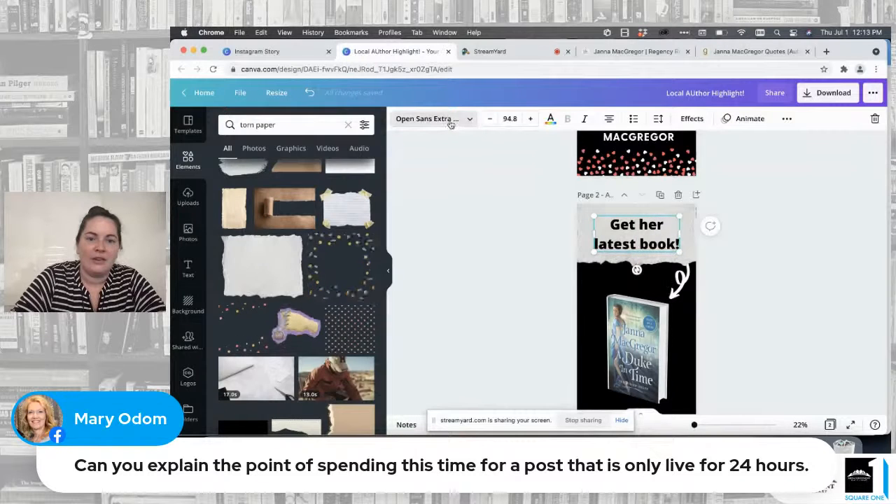
left_click(451, 124)
left_click(312, 125)
type("type")
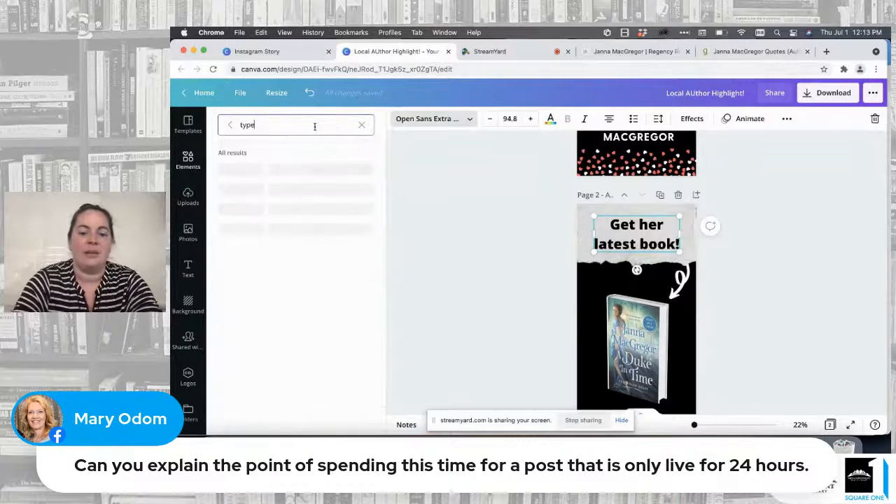
left_click(243, 171)
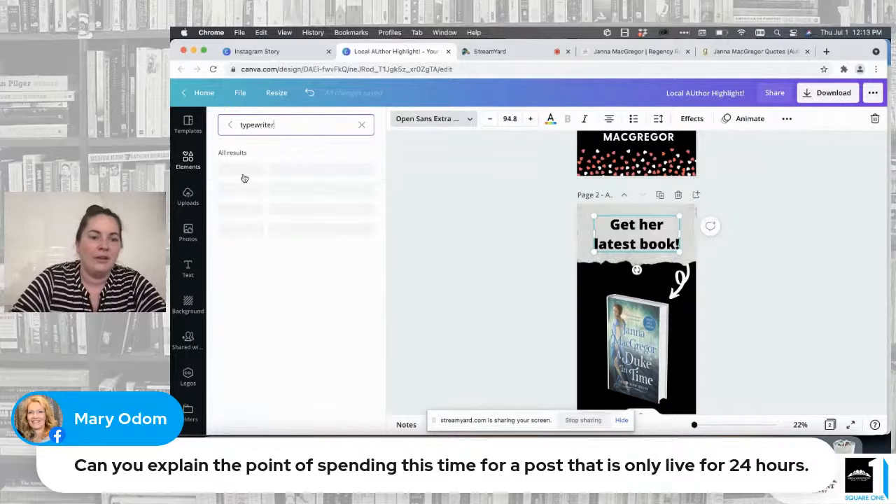
scroll(280, 289, "down", 5)
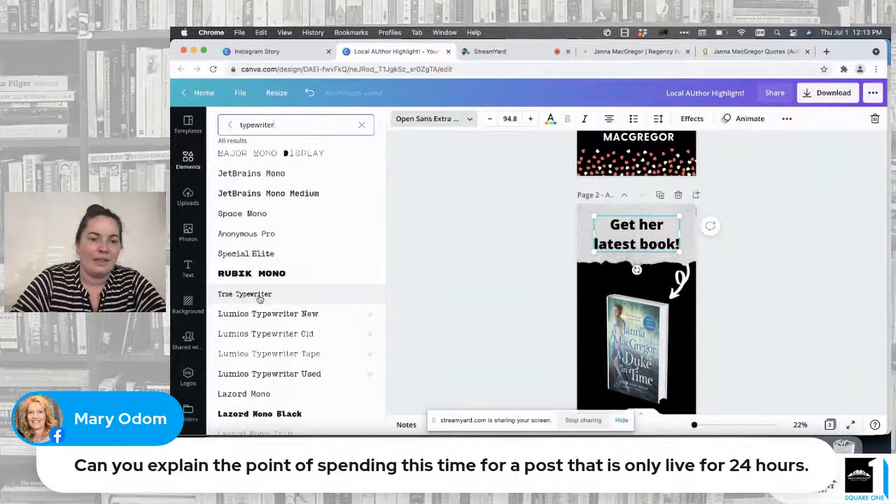
left_click(259, 296)
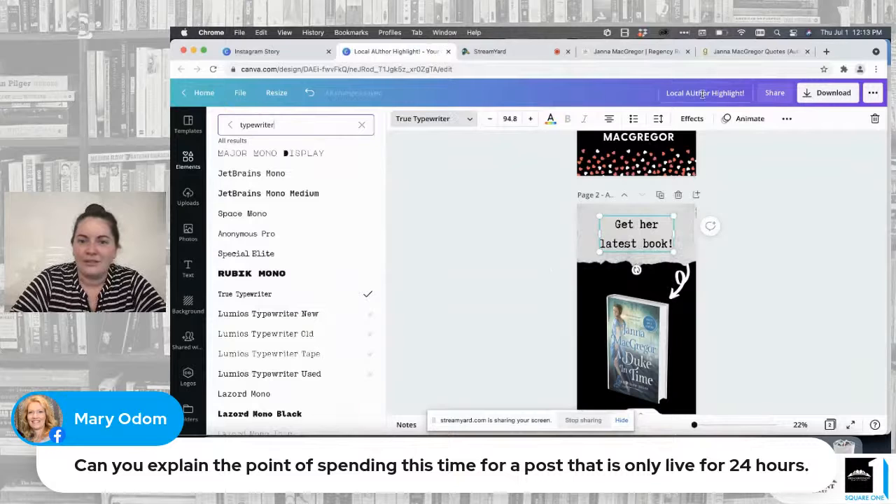
scroll(286, 351, "down", 7)
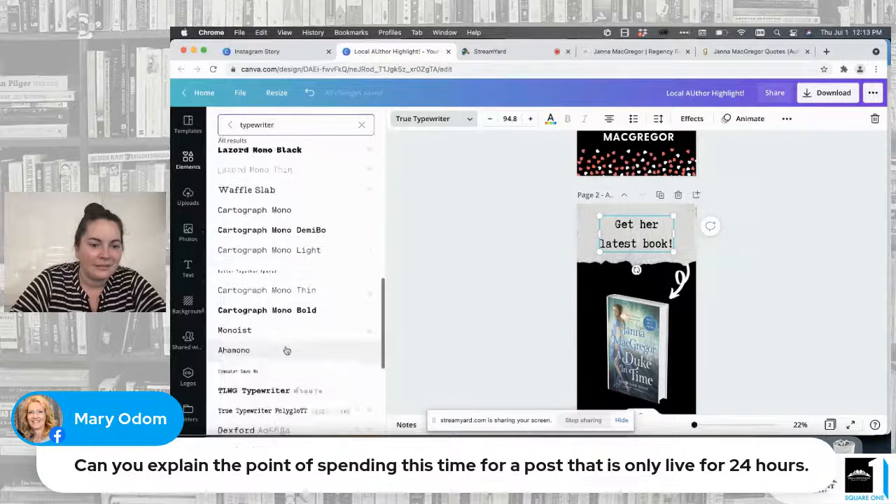
scroll(286, 350, "down", 4)
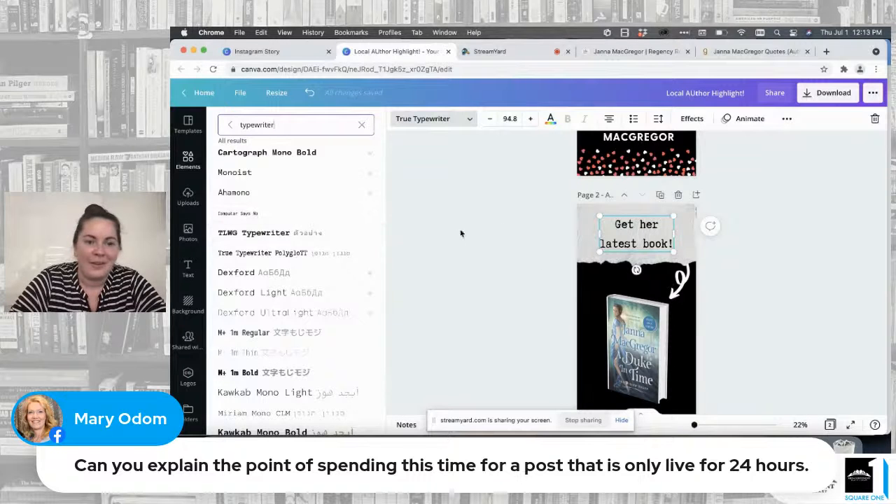
Step: Set the heading's font size to 104
left_click(518, 122)
scroll(523, 303, "down", 2)
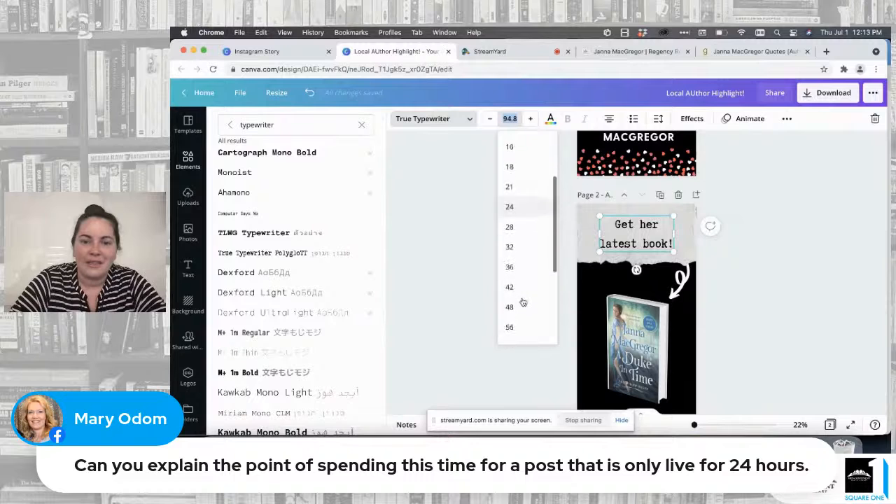
scroll(523, 301, "down", 3)
left_click(521, 295)
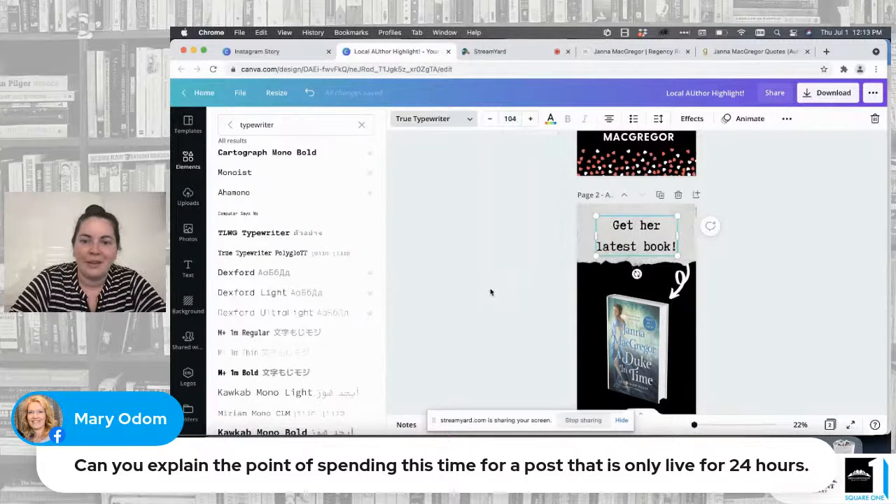
left_click(432, 119)
Step: Reduce the line spacing of the two-line "Get her latest book!" heading so its lines sit closer together
left_click(658, 118)
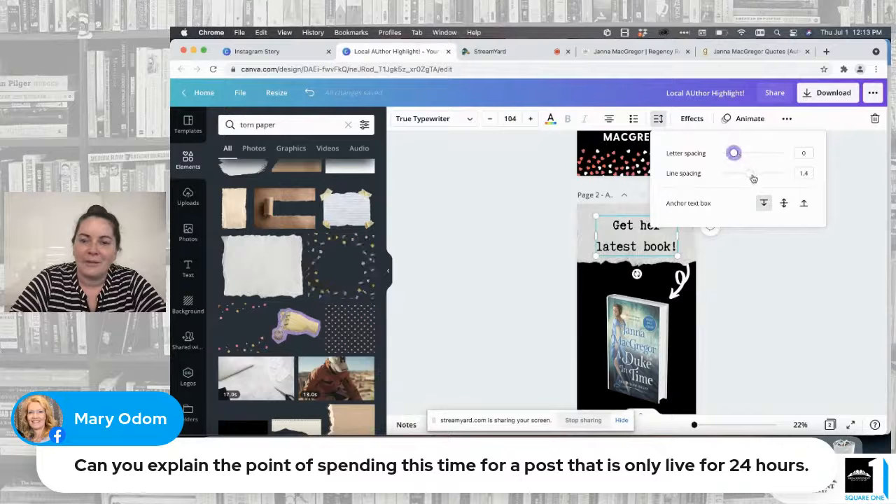
left_click_drag(753, 179, 739, 178)
left_click(753, 262)
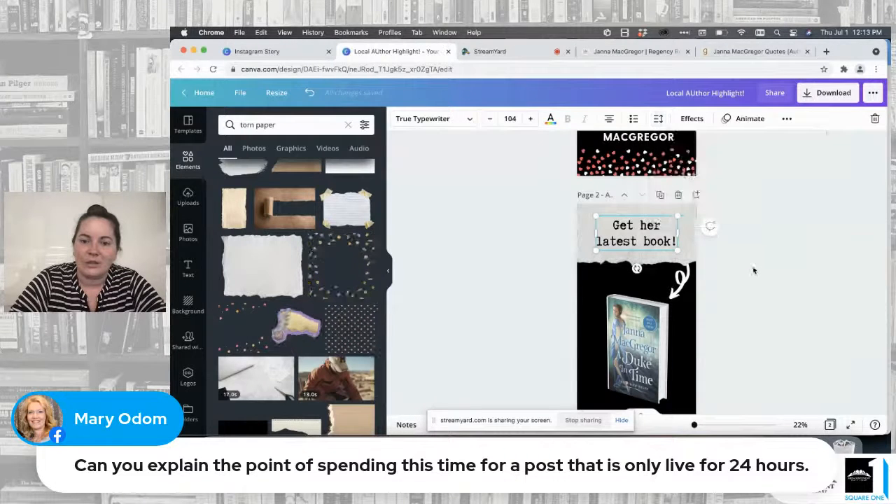
left_click(754, 269)
left_click(634, 240)
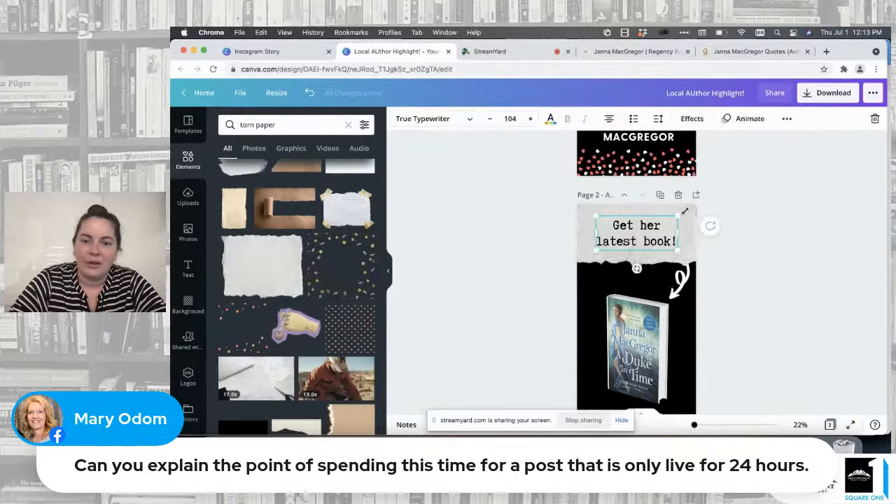
Step: Enlarge the "Get her latest book!" heading to font size 122 and shift it slightly left on the torn paper
left_click_drag(685, 211, 695, 207)
left_click(746, 216)
left_click(645, 224)
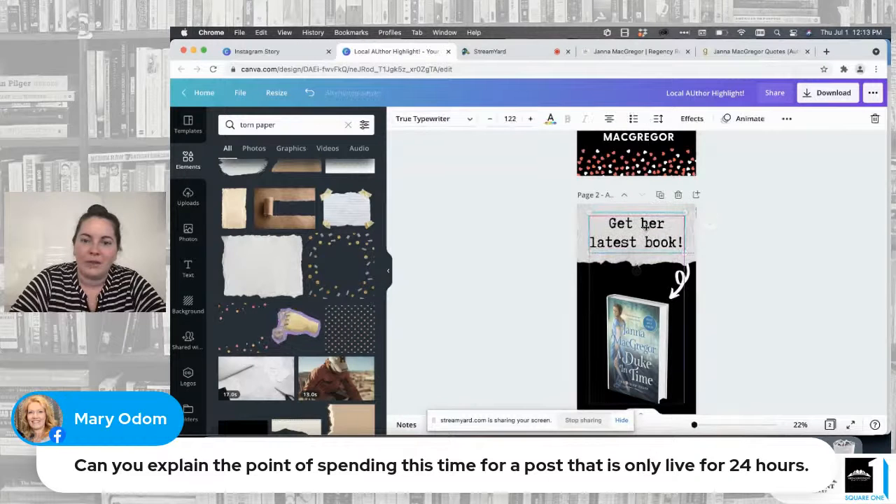
left_click_drag(645, 227, 643, 228)
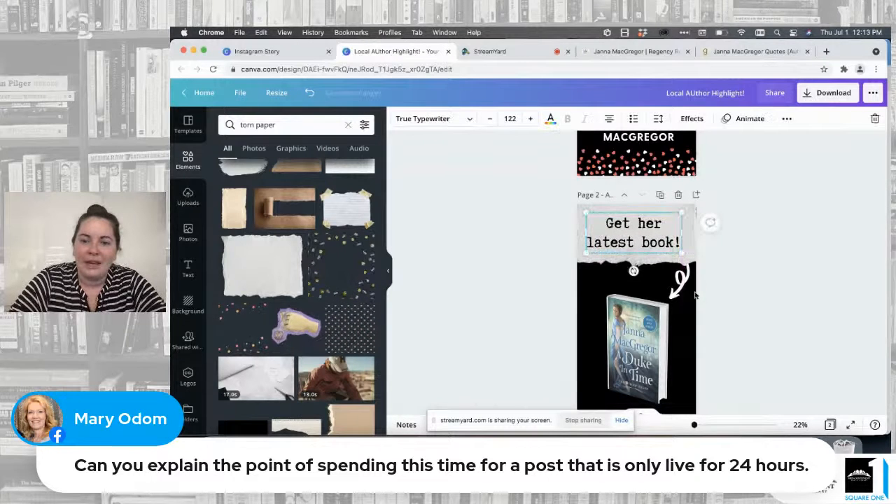
Step: Move the book image up on page 2 and raise the curly arrow so it points at the book's upper corner
scroll(696, 295, "down", 1)
scroll(694, 287, "up", 5)
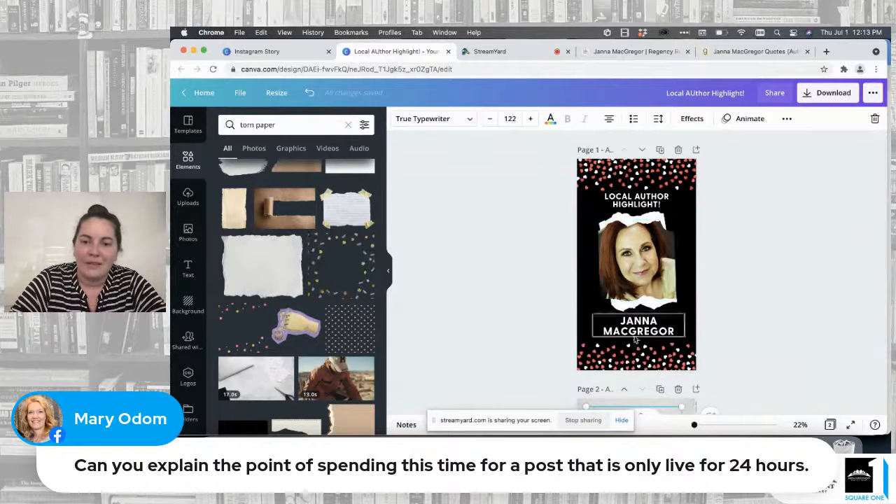
scroll(635, 339, "down", 5)
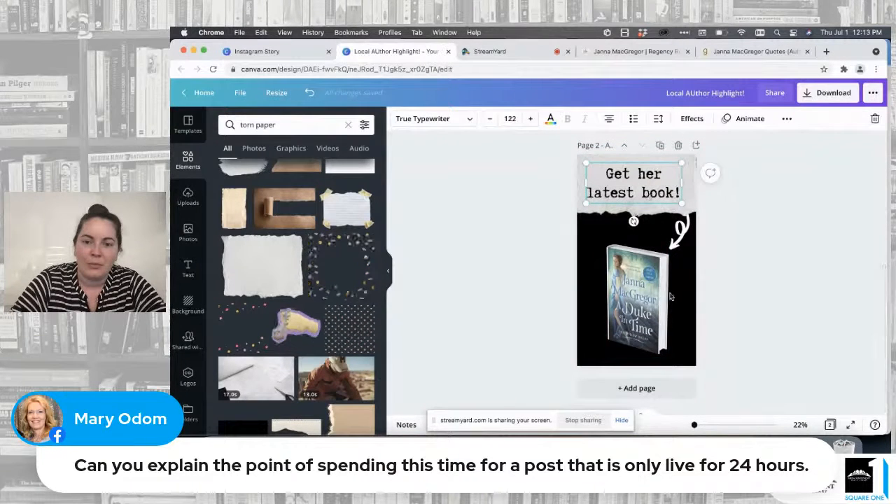
left_click_drag(670, 297, 670, 287)
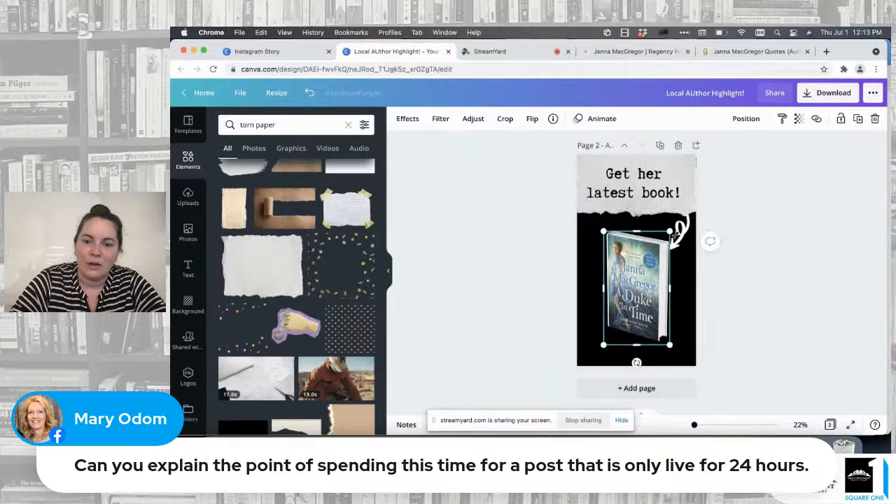
mouse_move(675, 235)
left_mouse_down()
mouse_move(673, 243)
mouse_move(679, 235)
left_mouse_up()
key("super+z")
left_click(682, 230)
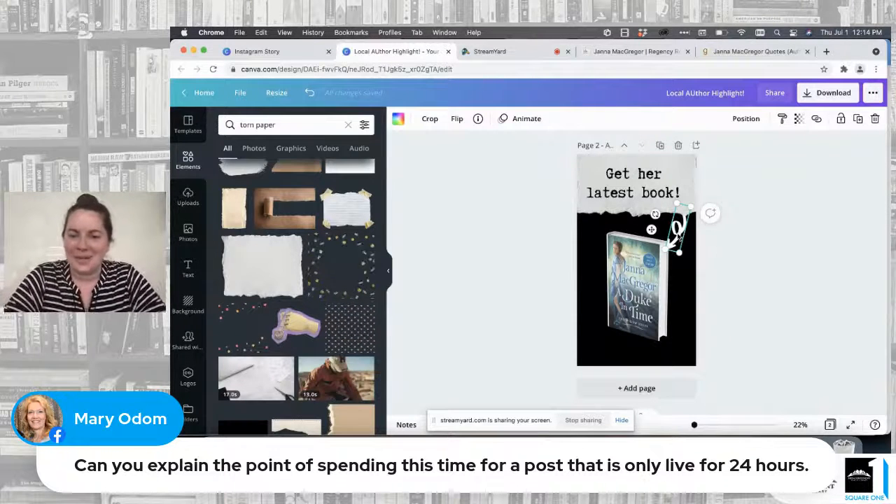
mouse_move(680, 235)
left_mouse_down()
mouse_move(676, 212)
mouse_move(680, 222)
left_mouse_up()
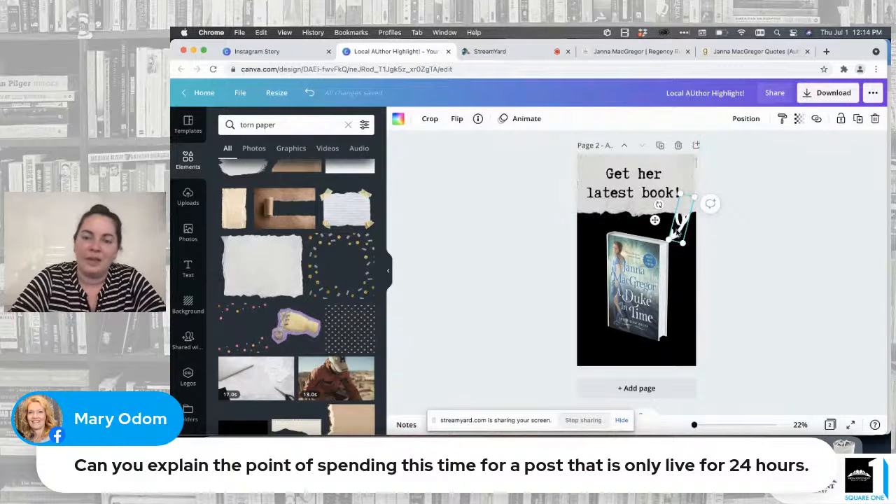
Step: Recolor the curly arrow on page 2 with the dark red from the document colors
left_click(747, 119)
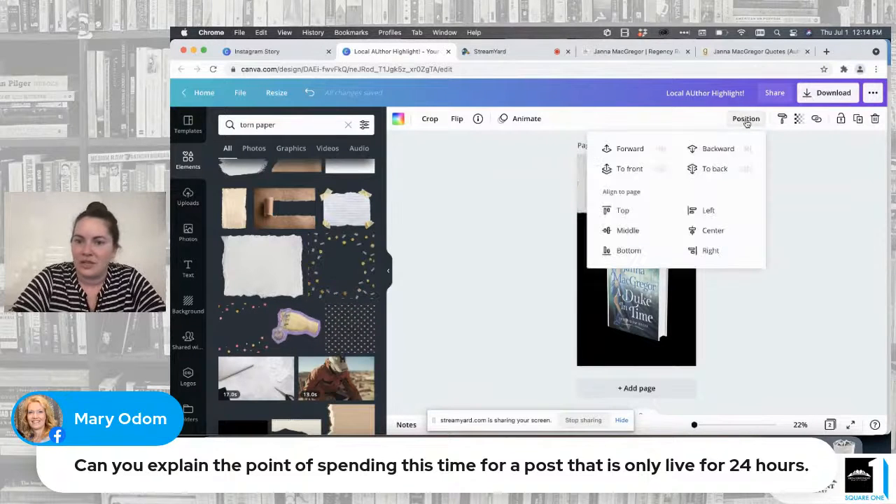
key("Escape")
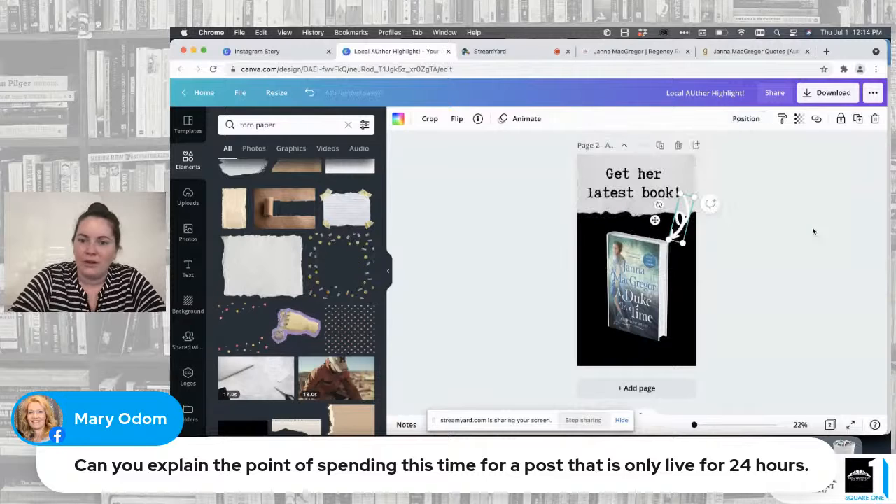
left_click(778, 233)
left_click(681, 219)
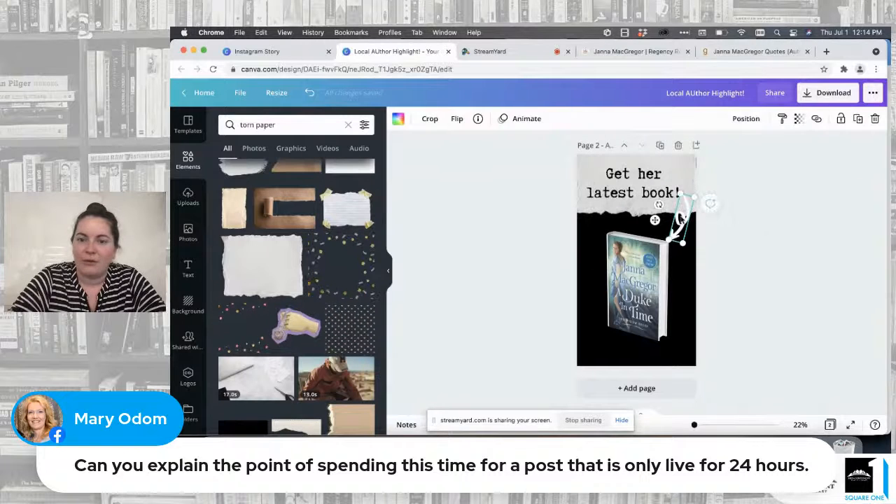
left_click(398, 119)
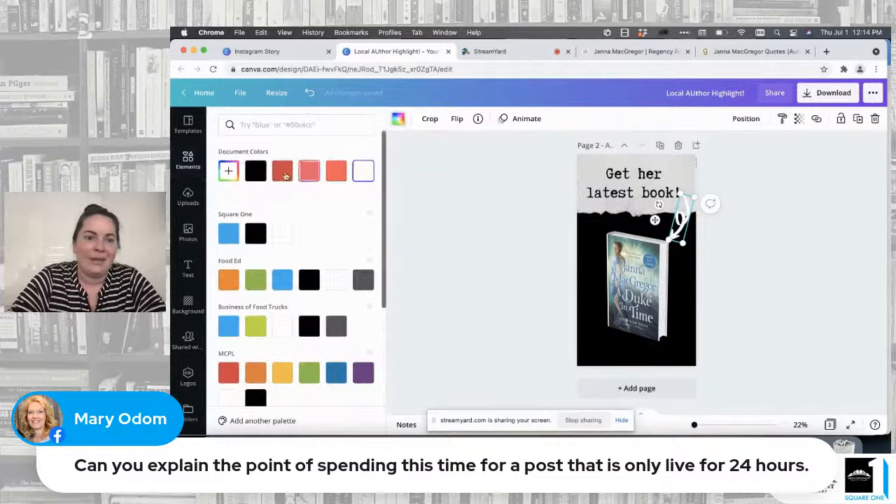
left_click(280, 177)
left_click(500, 210)
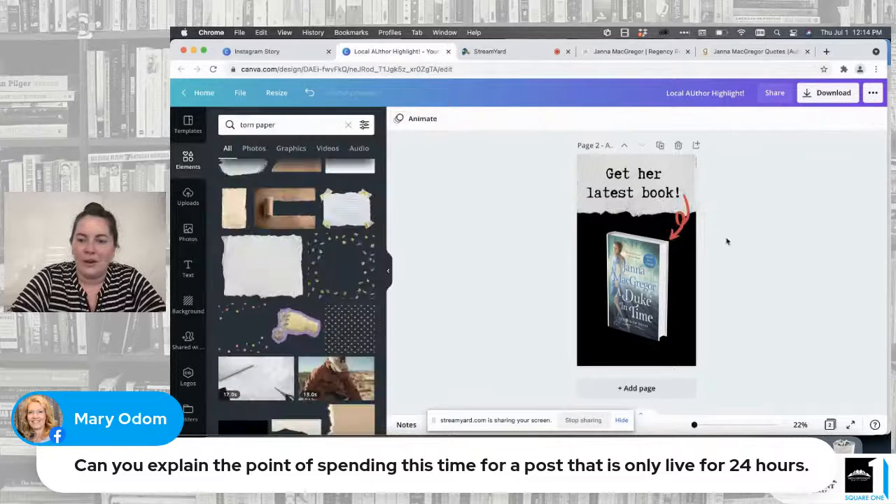
Step: Duplicate page 1's bottom heart confetti and place the copy along the bottom edge of page 2
left_click(685, 221)
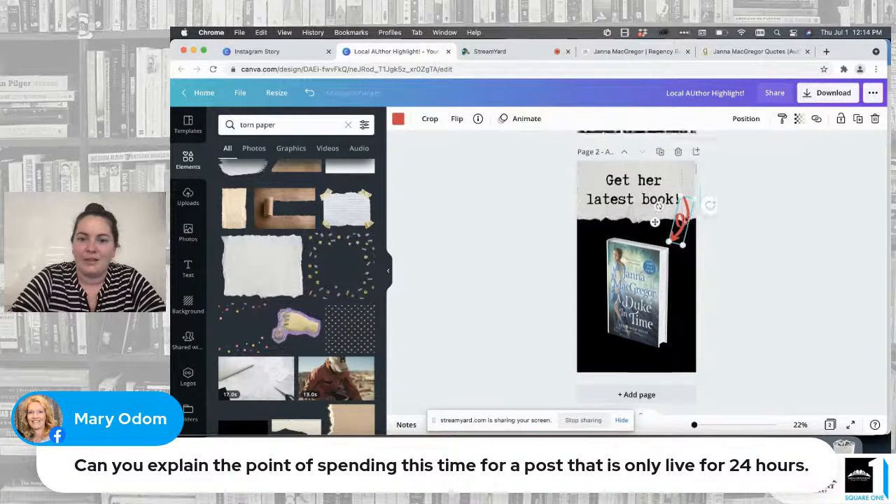
scroll(686, 221, "up", 3)
scroll(684, 221, "up", 2)
scroll(673, 217, "down", 5)
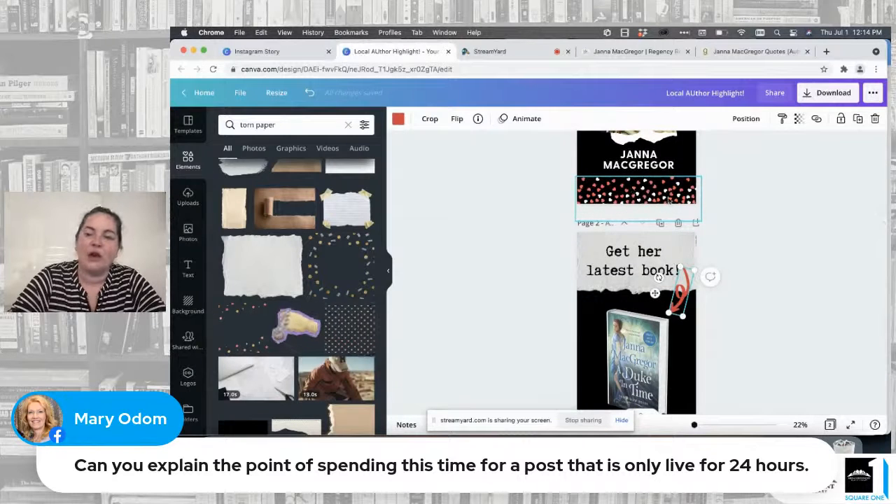
left_click(669, 201)
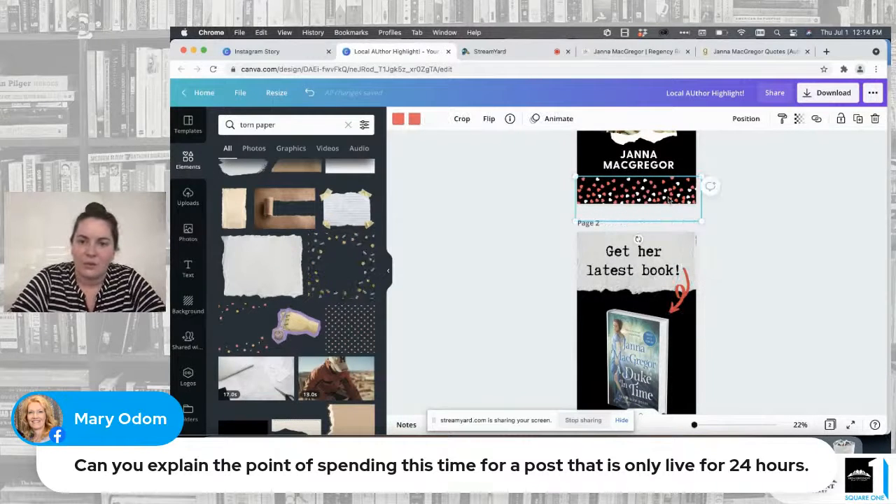
left_click(859, 123)
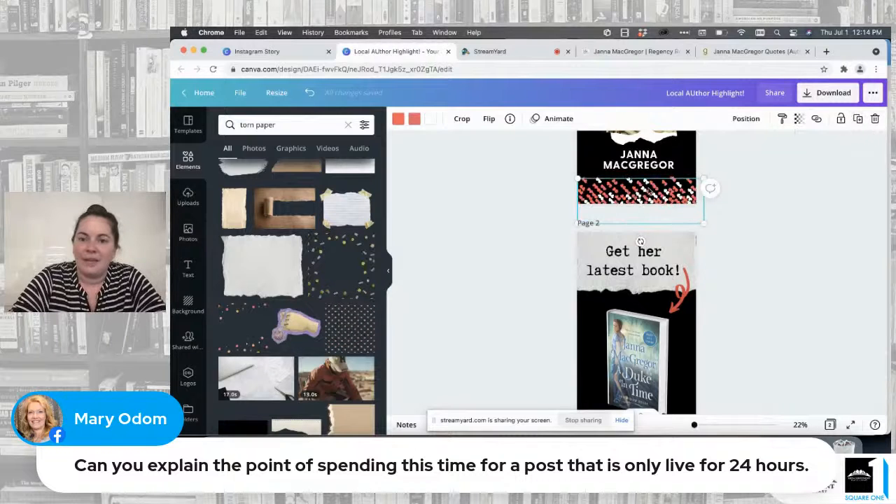
left_click_drag(649, 191, 645, 346)
scroll(645, 346, "down", 2)
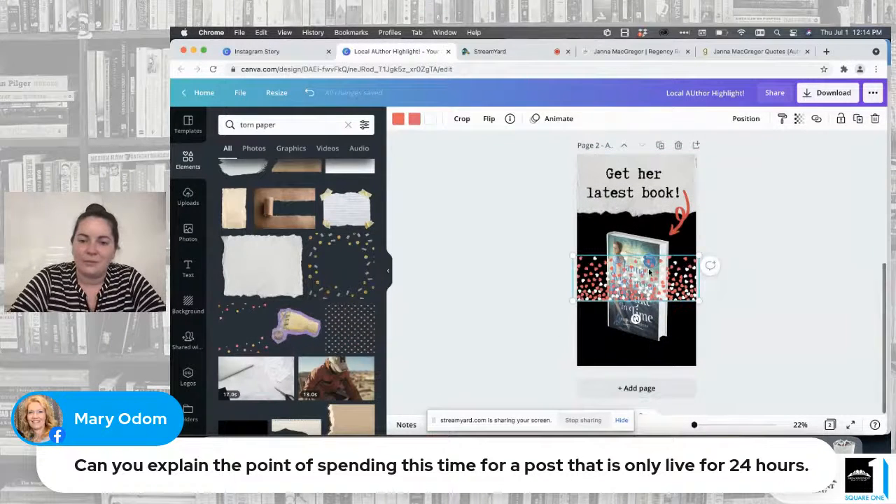
left_click_drag(650, 273, 648, 360)
Step: Nudge the book image and the red arrow slightly further up on page 2
left_click_drag(640, 297, 641, 291)
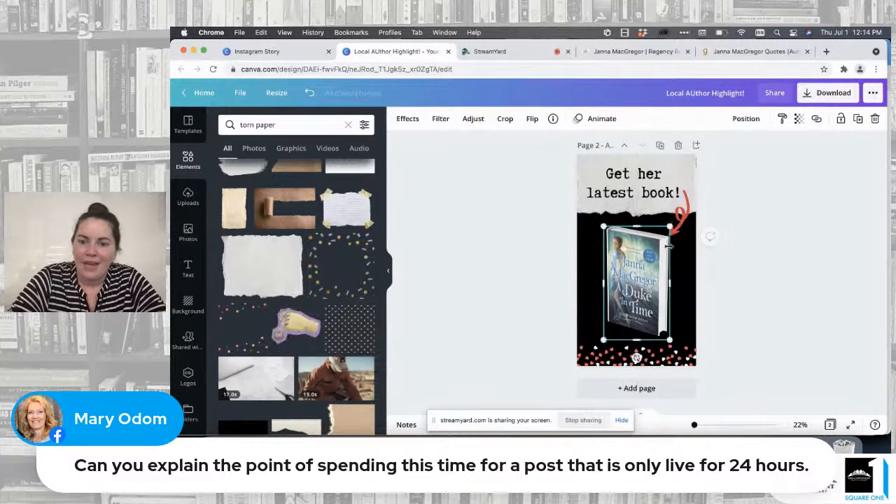
left_click(678, 224)
left_click_drag(679, 224, 678, 221)
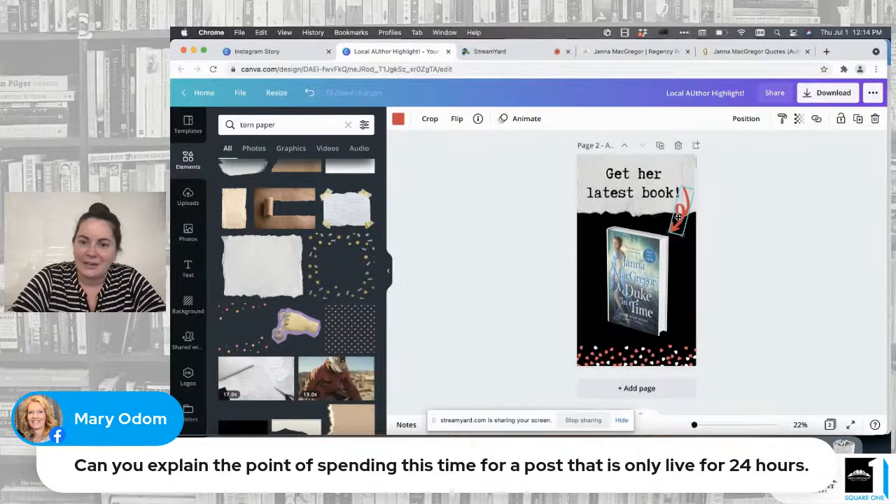
left_click(745, 223)
Step: Add a third page after the book page
scroll(727, 217, "up", 5)
scroll(726, 218, "down", 3)
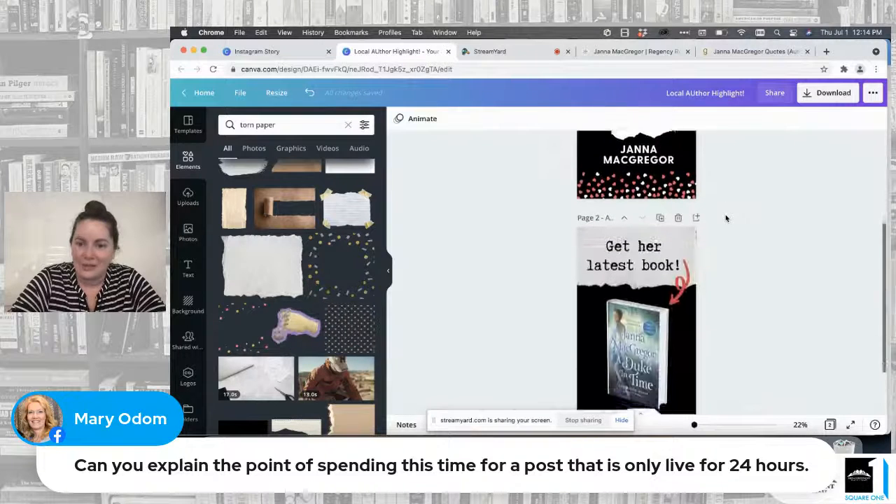
scroll(726, 217, "down", 2)
scroll(726, 218, "up", 7)
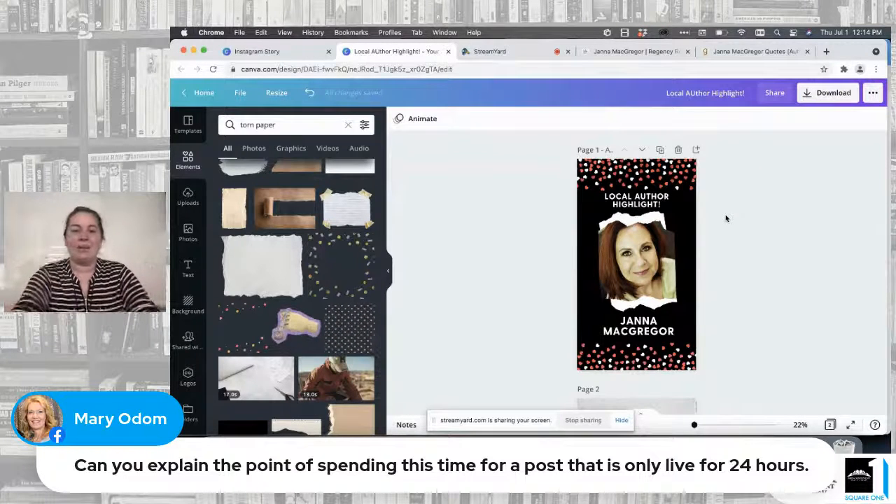
scroll(726, 219, "down", 6)
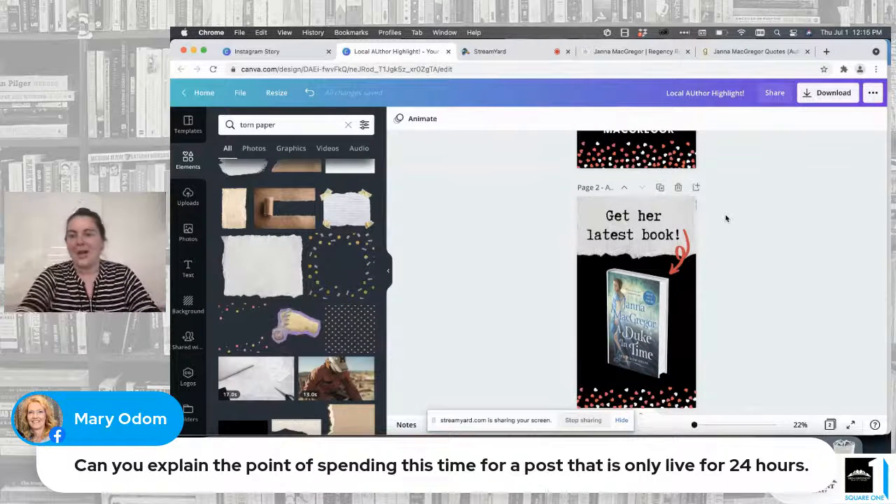
scroll(726, 219, "down", 1)
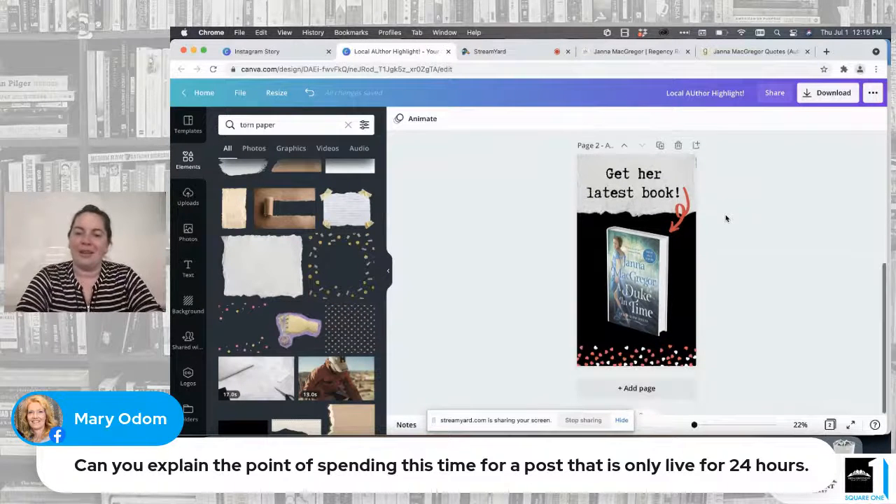
left_click(633, 389)
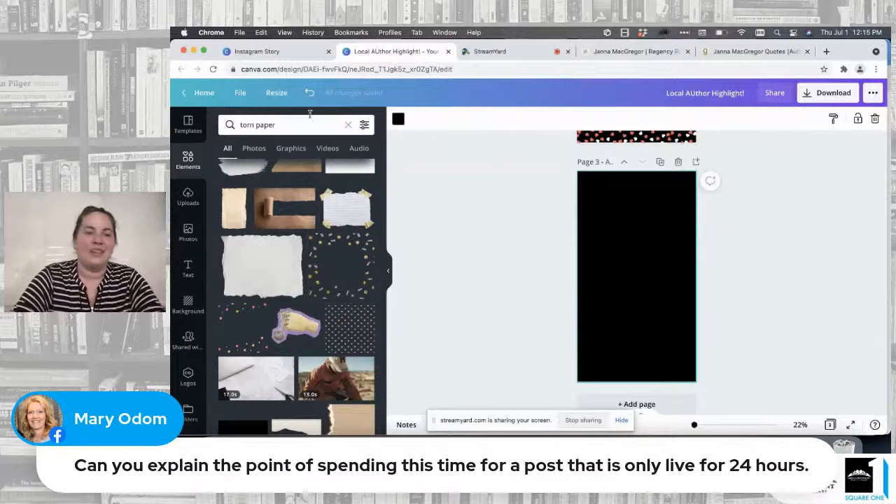
Step: Search the templates for "quote" and apply the cream handwritten quote design with the line-drawn rose to page 3
left_click(193, 124)
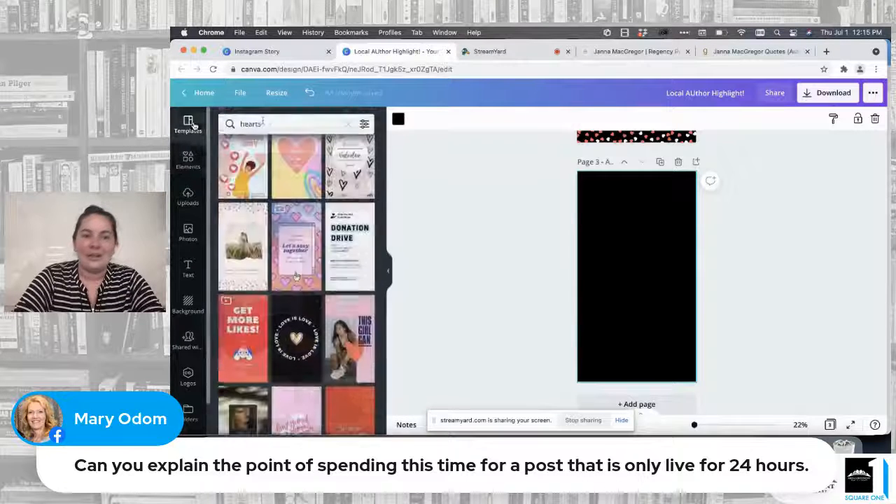
left_click(349, 127)
type("quote")
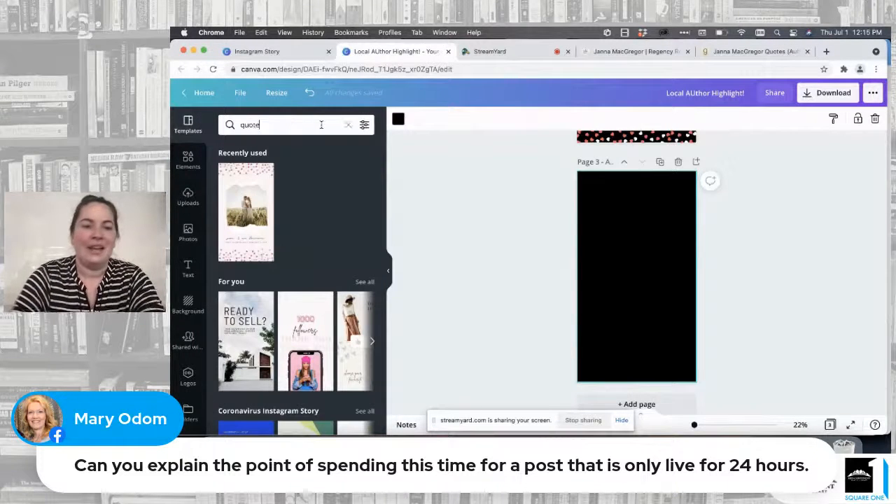
key("Return")
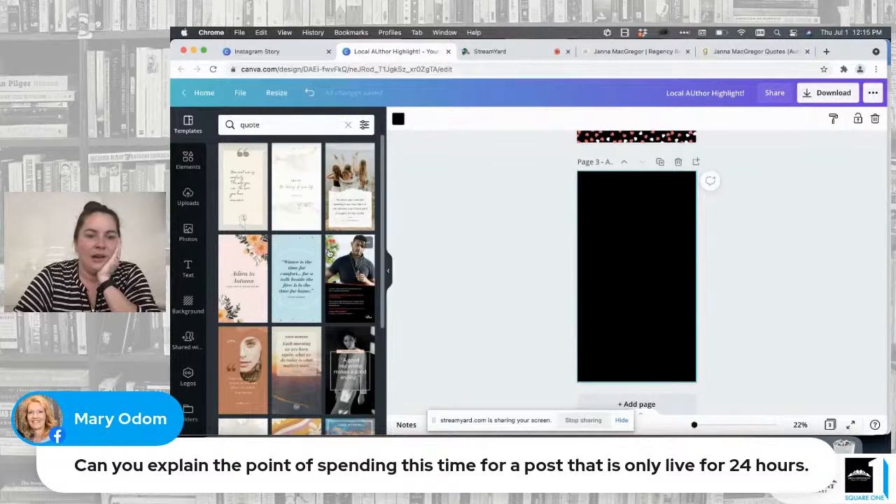
left_click(245, 192)
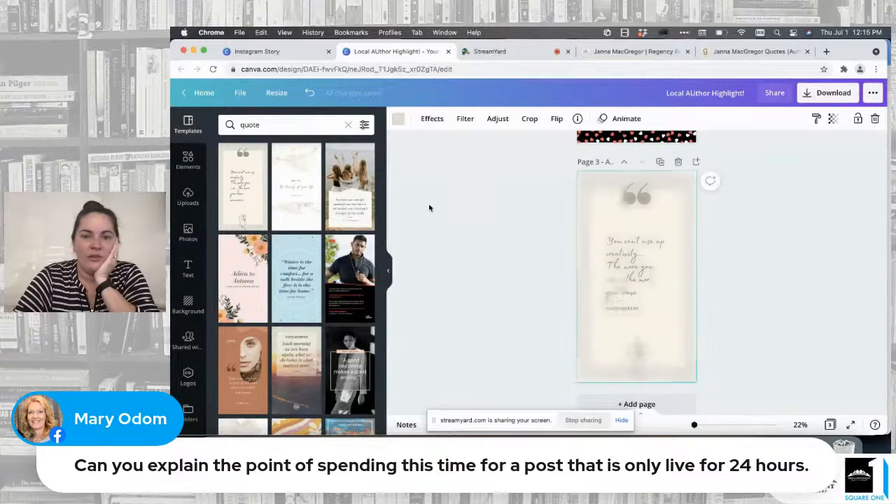
Step: Set the quote page's background color to black and remove its background pattern
scroll(540, 231, "up", 5)
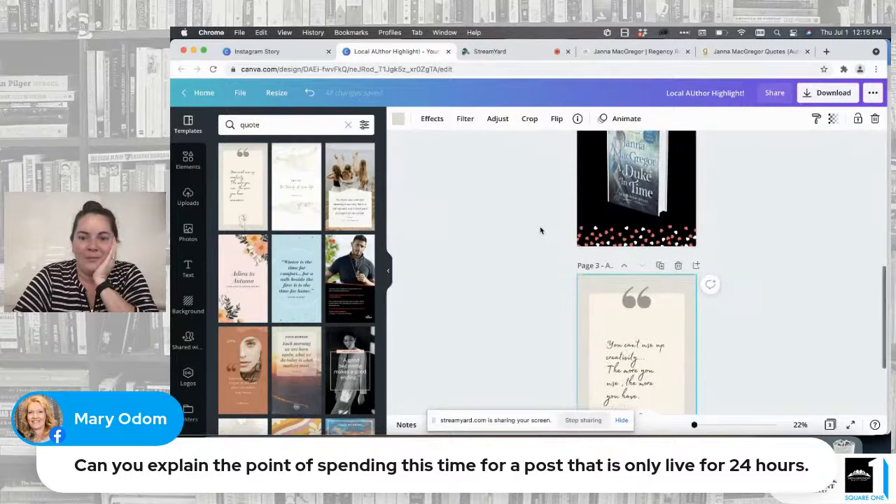
scroll(539, 231, "down", 5)
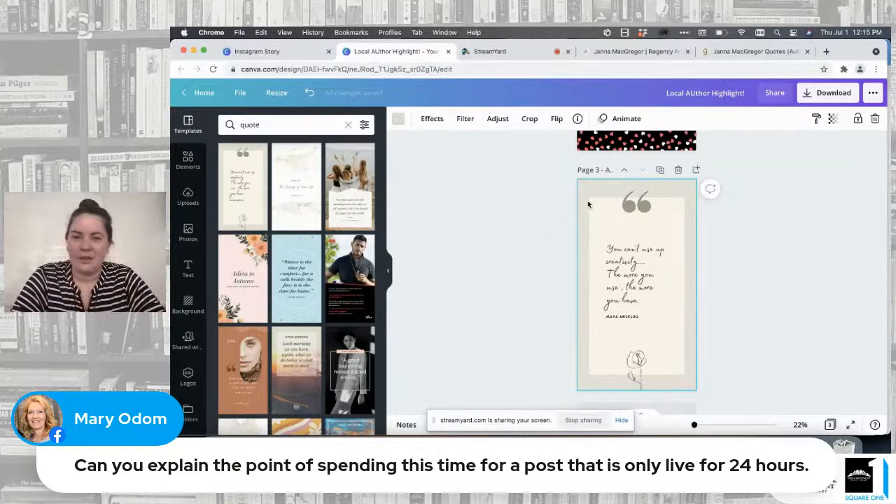
left_click(400, 121)
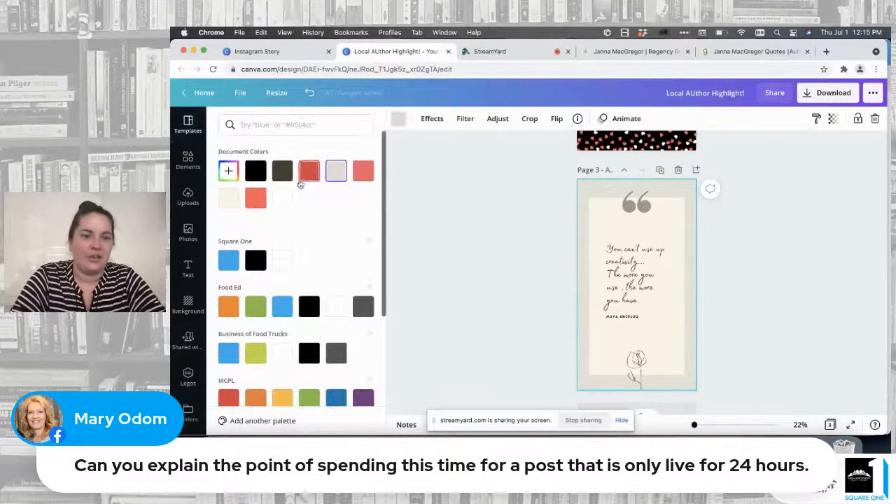
left_click(257, 172)
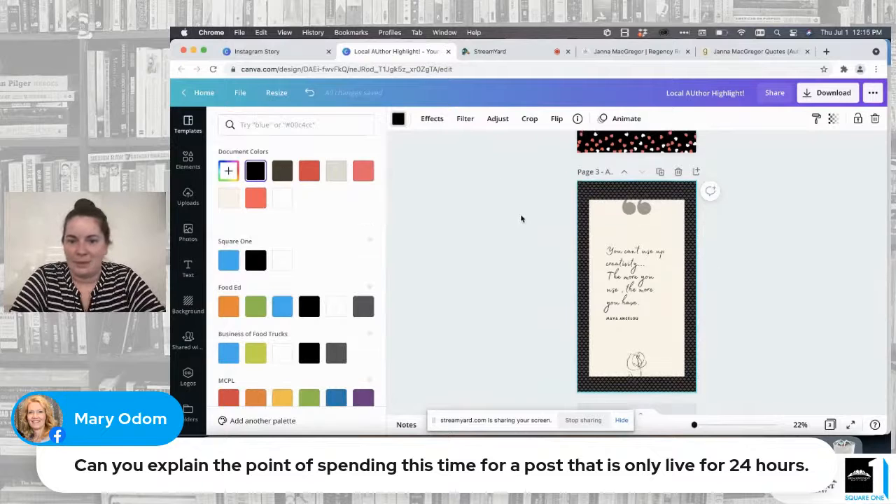
scroll(521, 217, "up", 3)
scroll(521, 218, "down", 2)
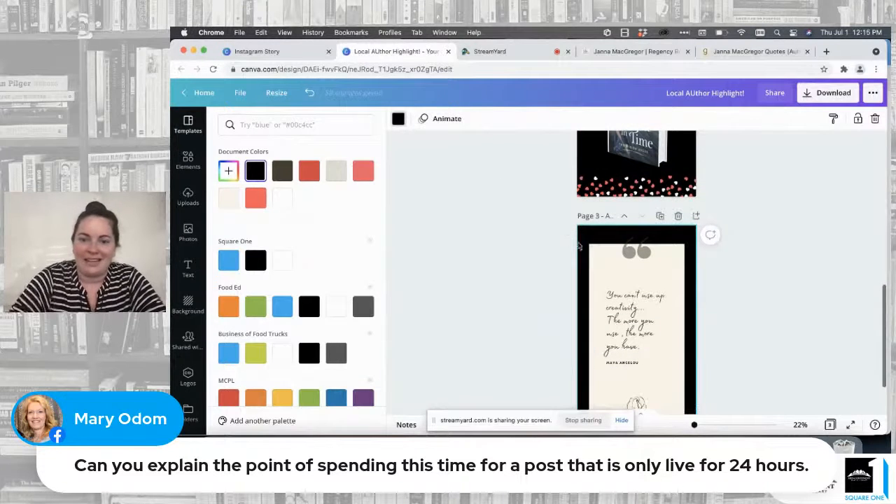
scroll(590, 255, "up", 3)
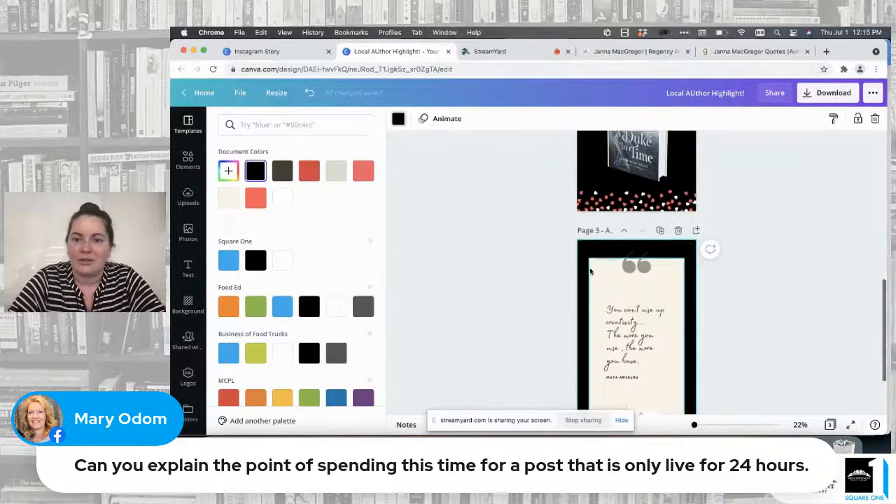
scroll(591, 271, "up", 5)
scroll(590, 272, "down", 10)
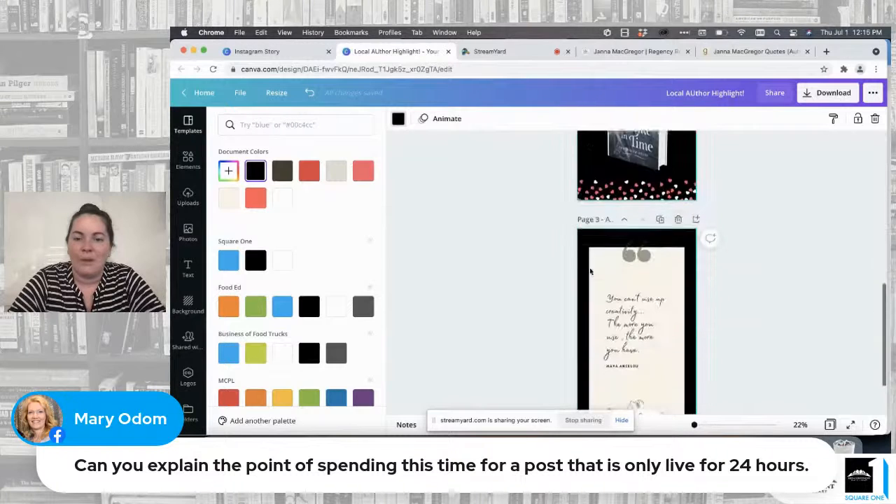
Step: Change the cream panel behind the quote on page 3 to white
left_click(599, 202)
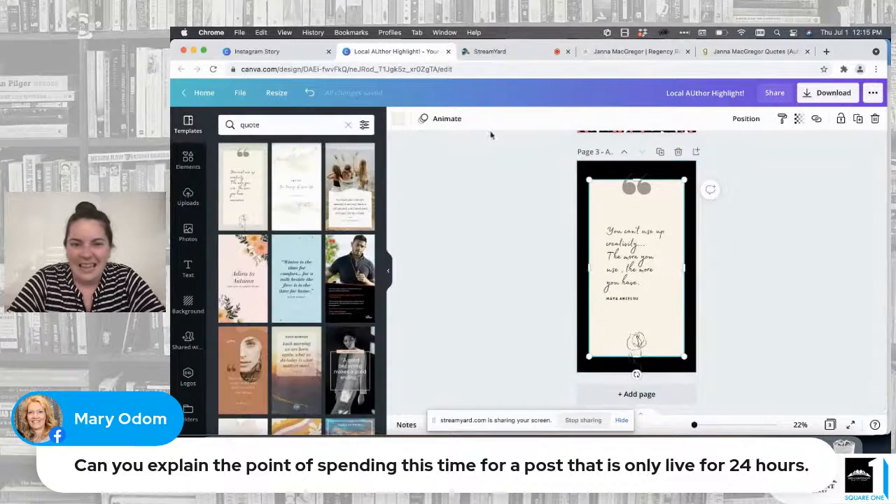
left_click(402, 119)
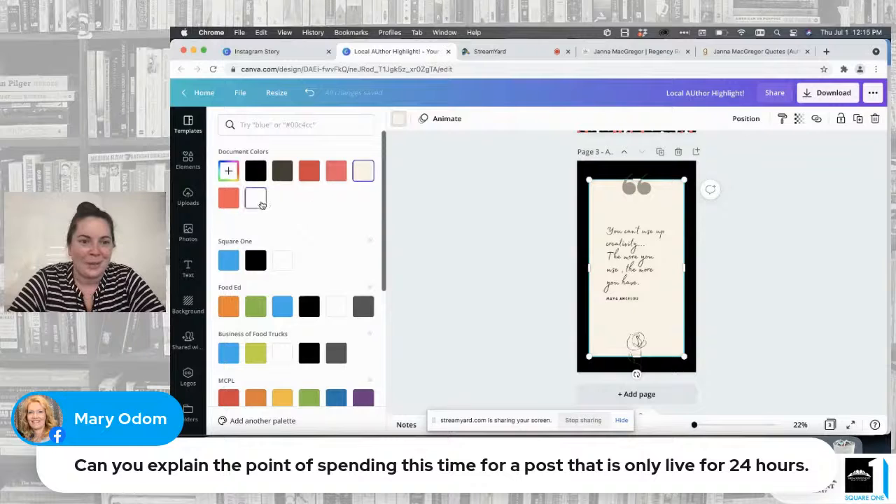
left_click(261, 203)
Step: Recolor the quotation marks on page 3 to the document's red and set their transparency to 100
left_click(636, 189)
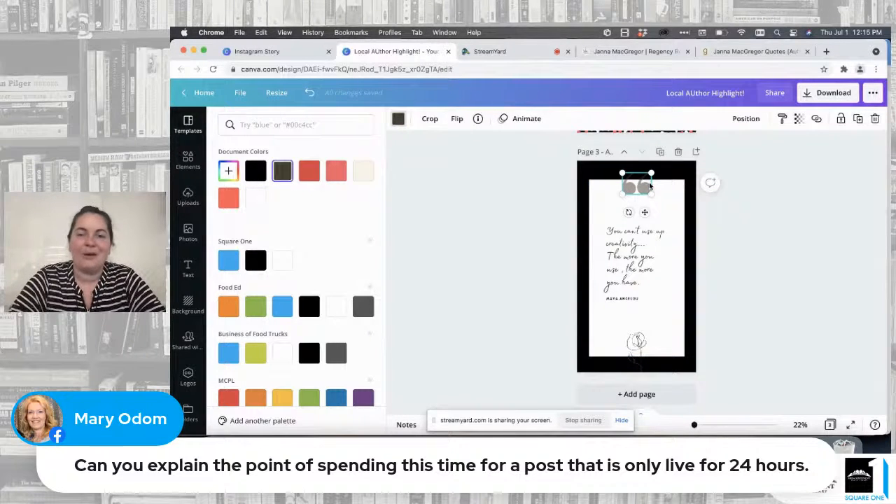
left_click(309, 171)
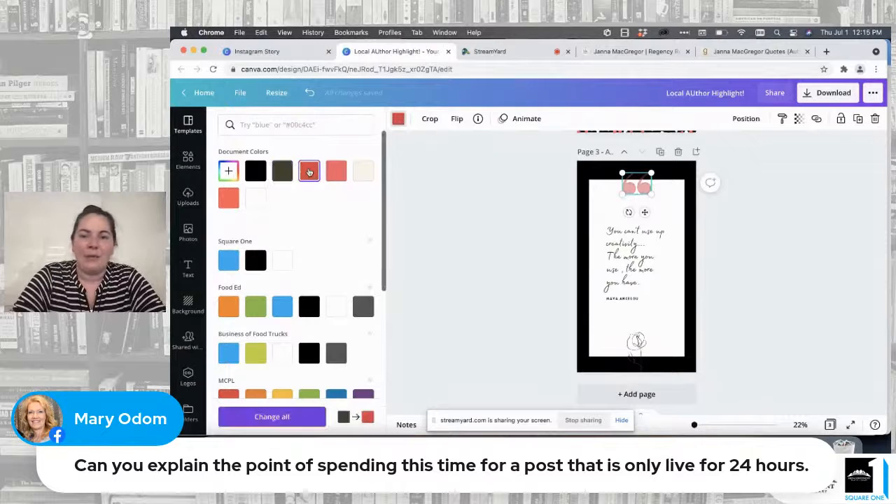
left_click(525, 182)
left_click(731, 204)
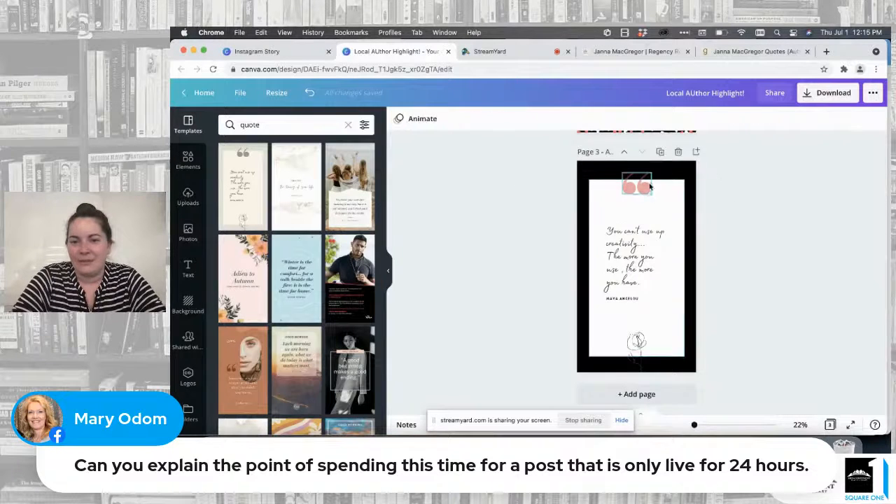
scroll(651, 228, "up", 3)
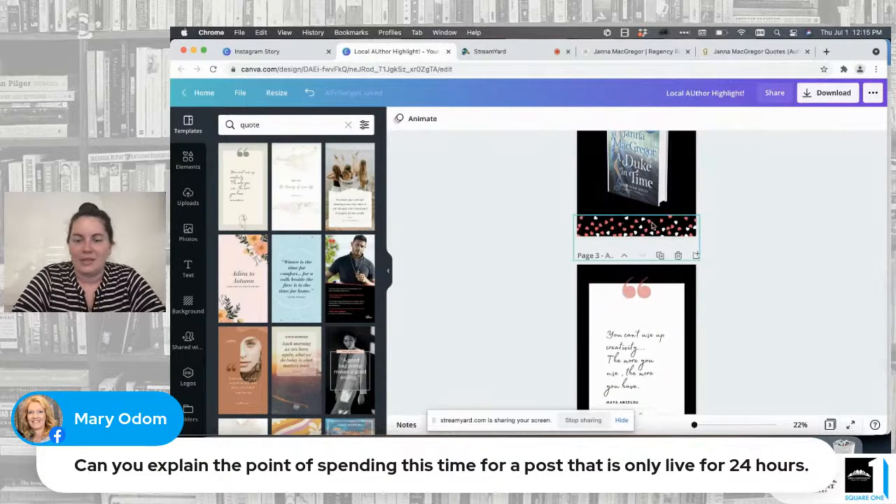
left_click(640, 293)
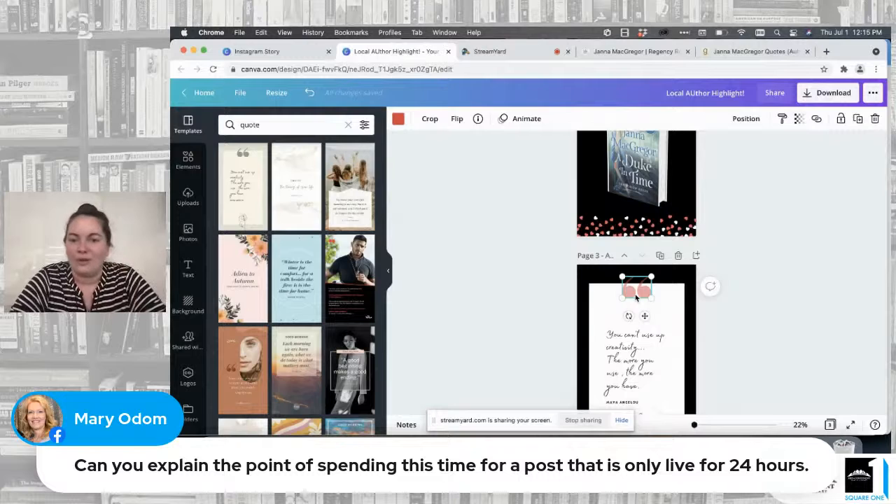
left_click(799, 122)
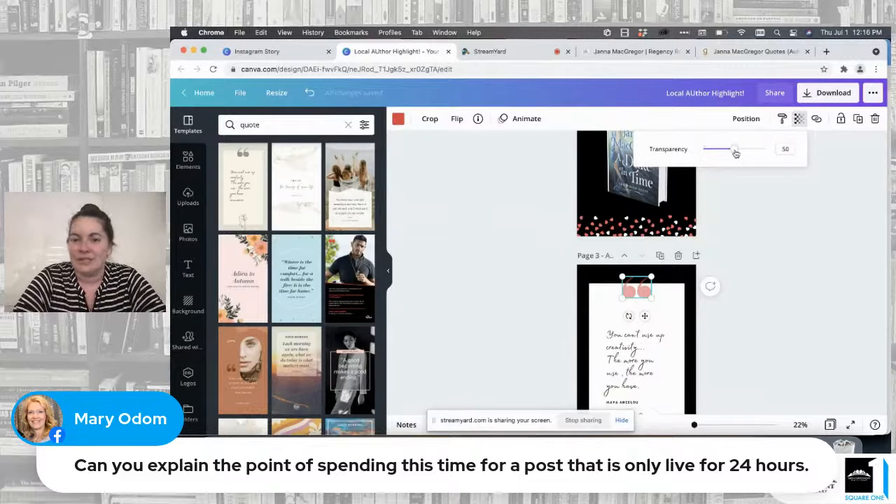
left_click_drag(736, 154, 782, 150)
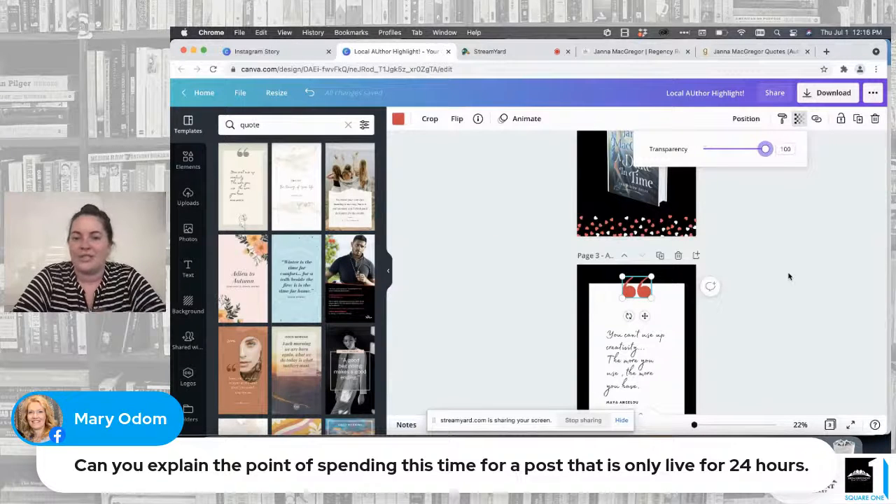
Step: Remove the line-drawn rose from page 3 and move the quote text block up toward the quotation marks
scroll(788, 276, "down", 3)
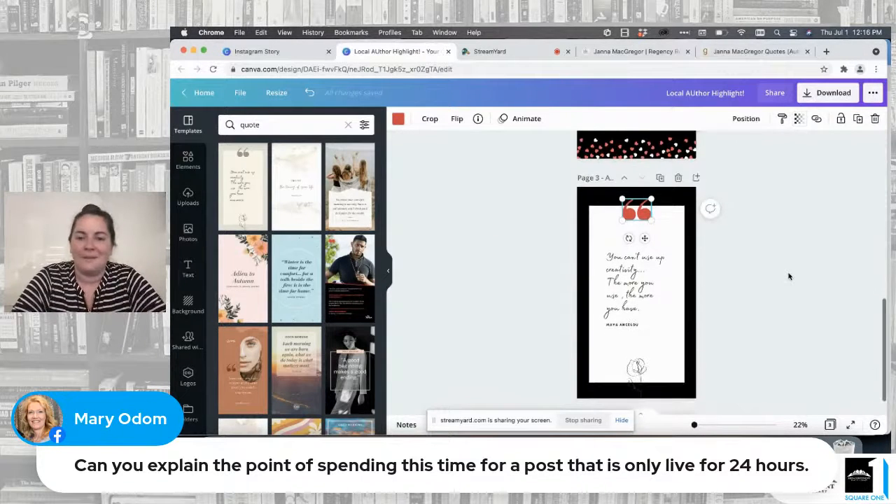
scroll(636, 370, "down", 1)
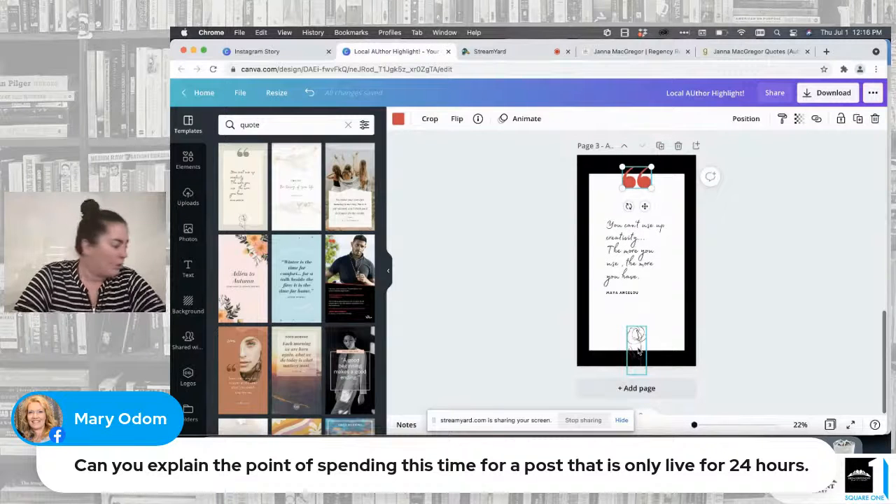
left_click_drag(638, 352, 671, 317)
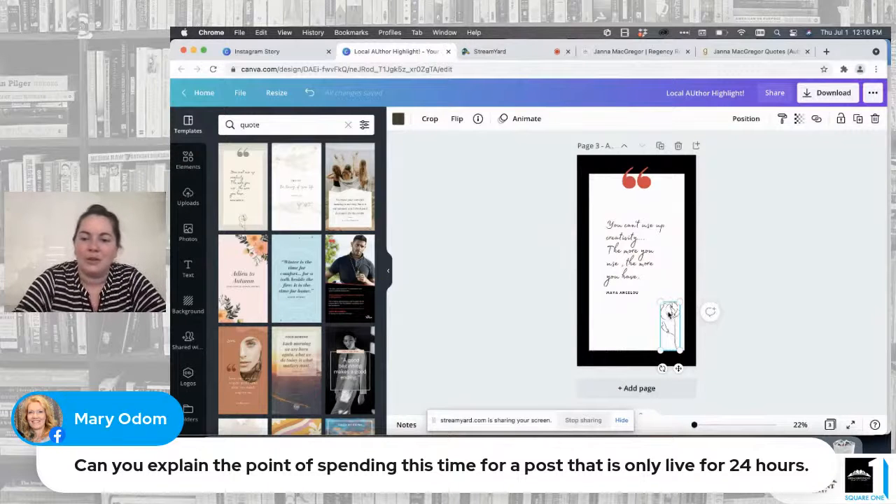
key("Delete")
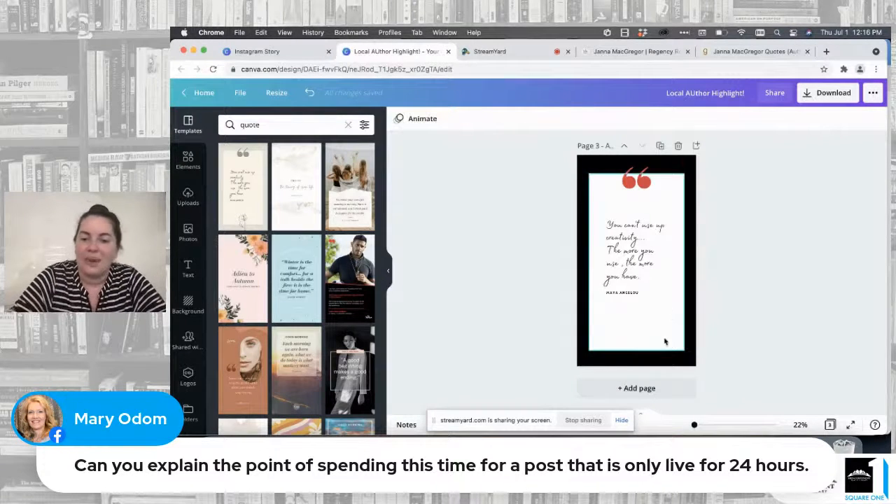
left_click_drag(635, 275, 626, 264)
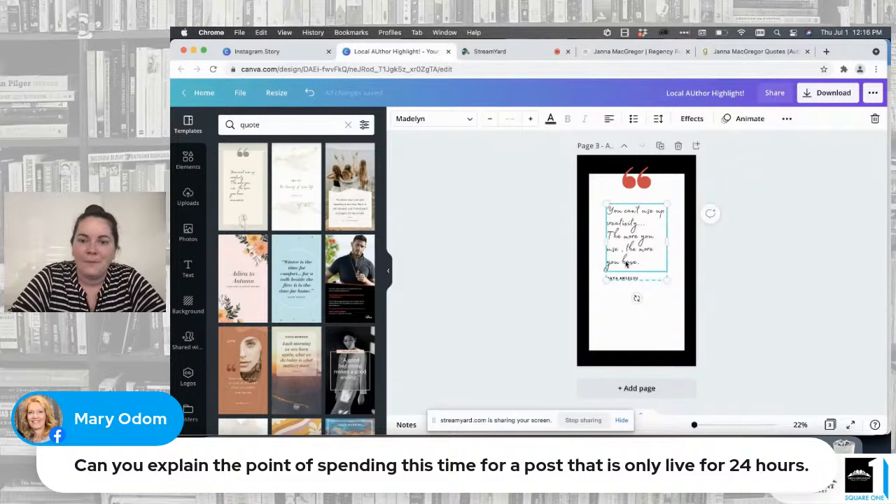
left_click(641, 318)
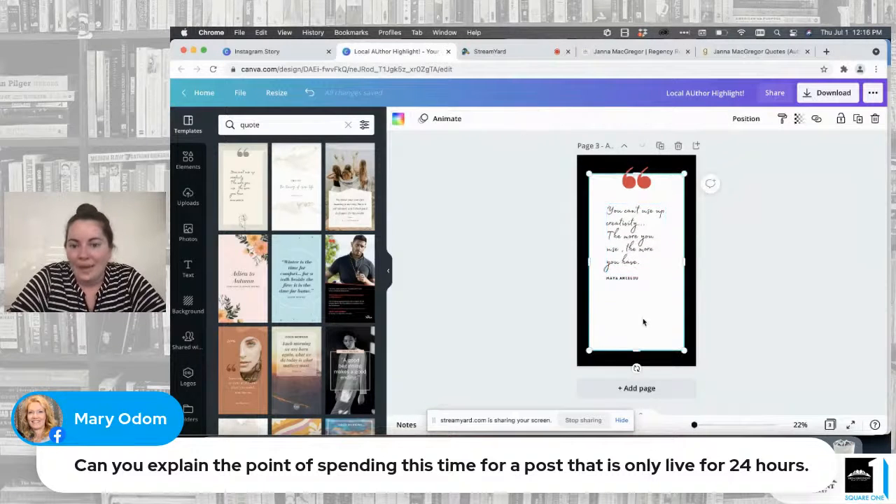
Step: Copy the Goodreads quote beginning "You, my love." and paste it over the placeholder quote on page 3 of the Canva design
left_click(751, 52)
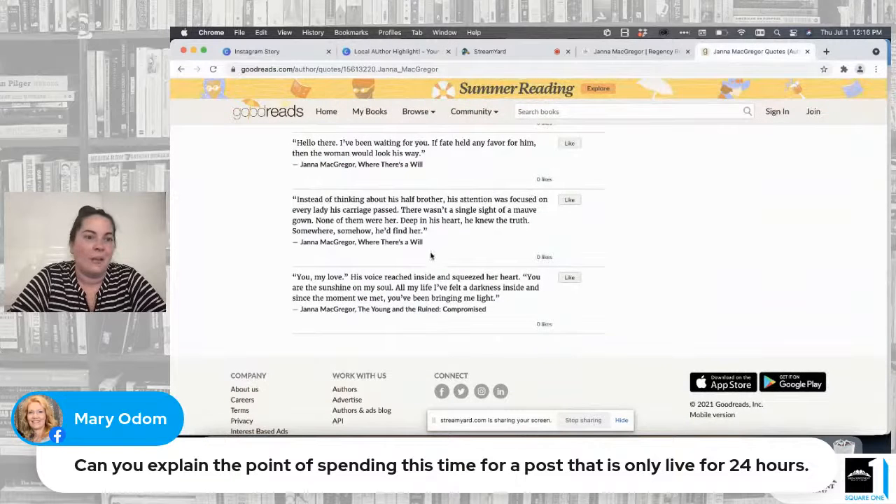
scroll(430, 256, "down", 2)
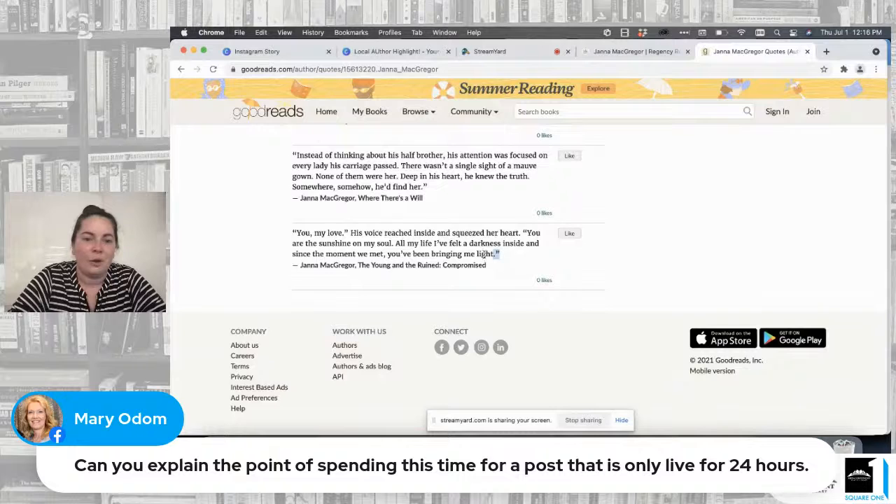
left_click_drag(483, 255, 296, 240)
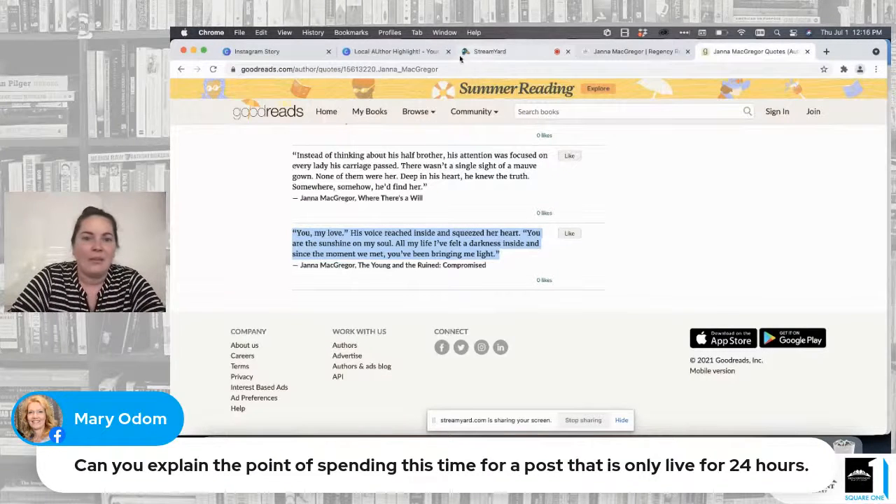
left_click(394, 51)
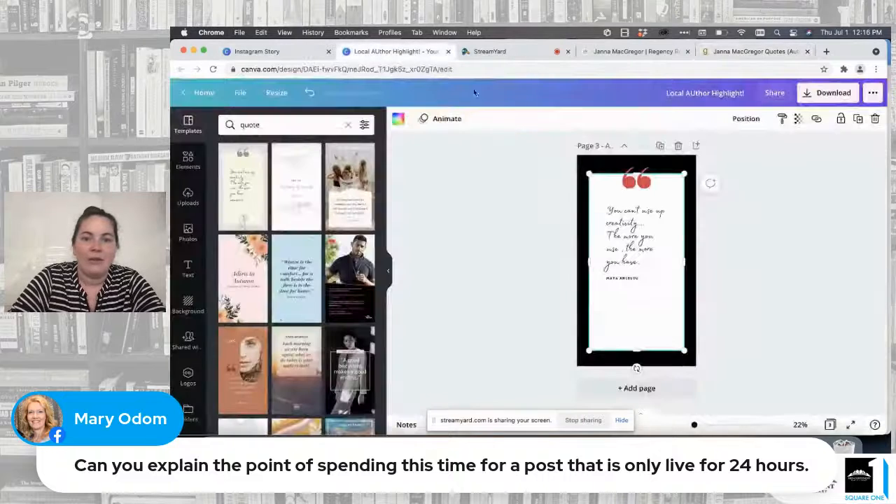
triple_click(631, 253)
left_click_drag(645, 263, 602, 203)
key("cmd+v")
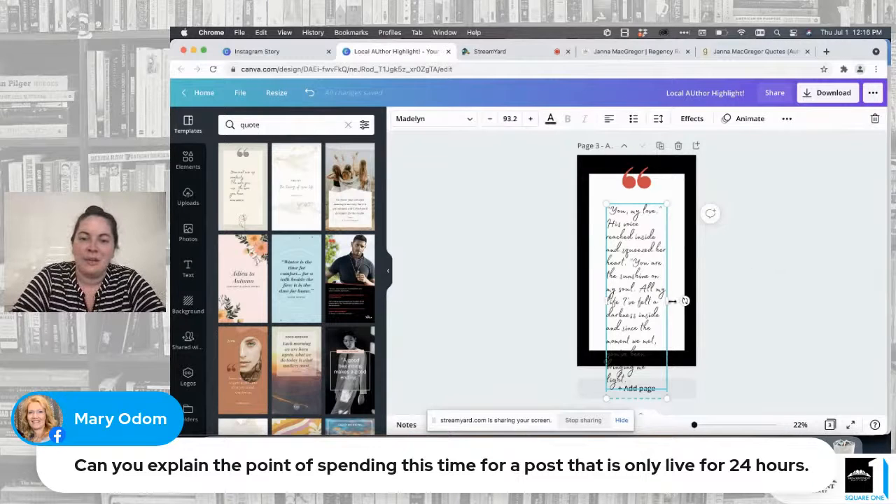
Step: Widen the quote text box and center it on the white panel
mouse_move(670, 301)
left_mouse_down()
mouse_move(690, 301)
mouse_move(678, 301)
left_mouse_up()
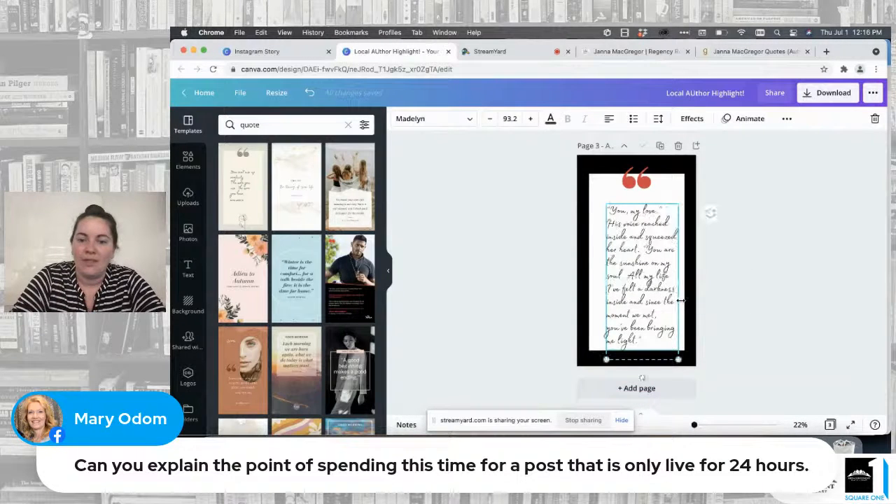
left_click(780, 271)
left_click_drag(653, 273, 643, 270)
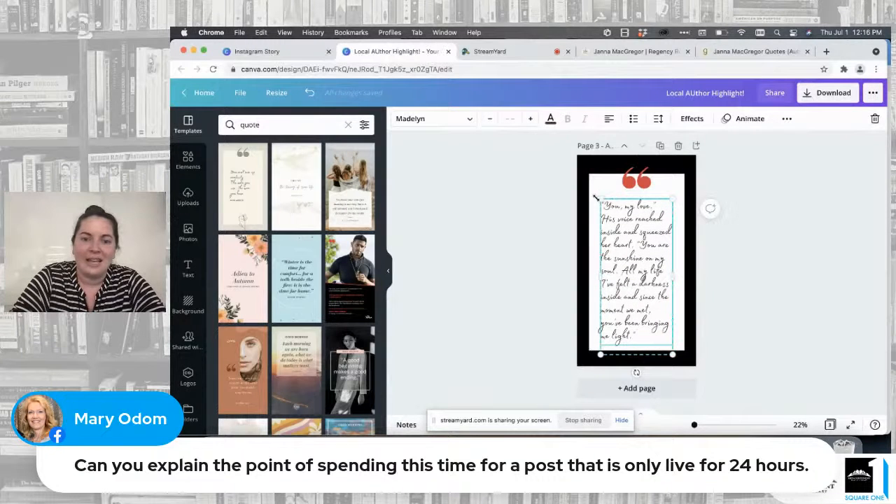
double_click(611, 224)
left_click(586, 227)
left_click(676, 240)
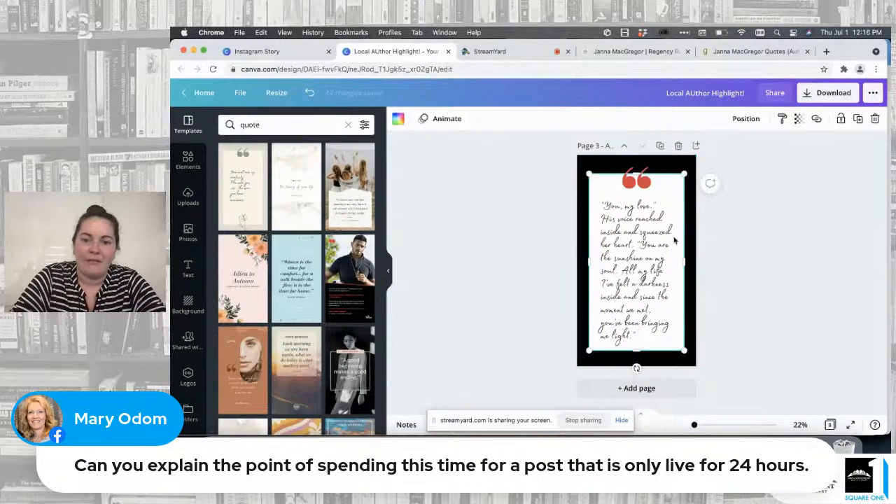
Step: Set the quote text's font size to 83 and nudge the text block slightly up
left_click(626, 240)
left_click(509, 118)
scroll(515, 270, "down", 4)
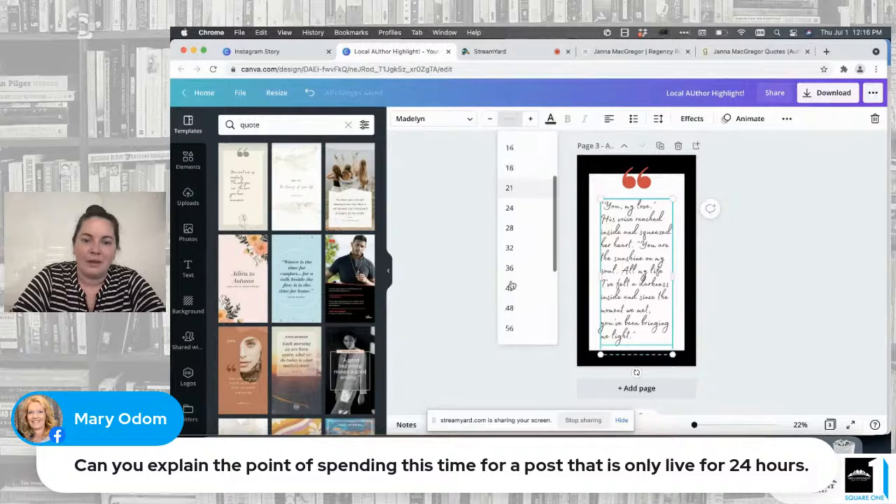
left_click(510, 266)
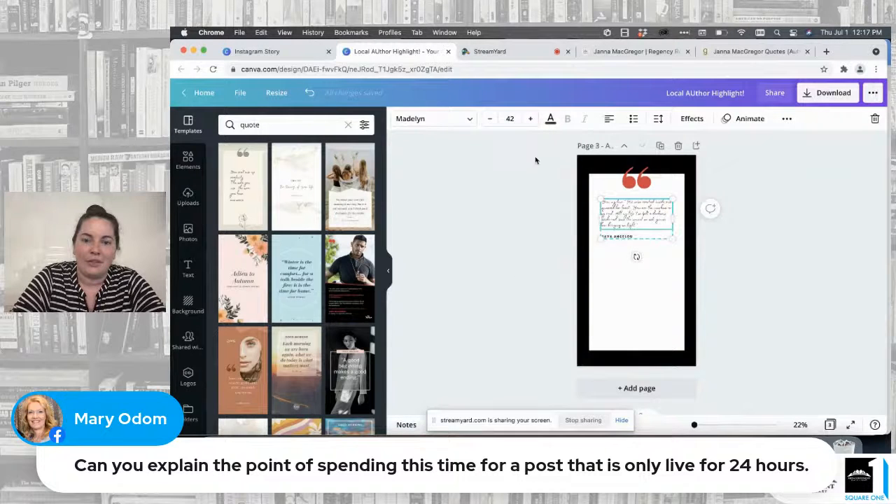
left_click(510, 118)
scroll(517, 280, "down", 2)
left_click(518, 281)
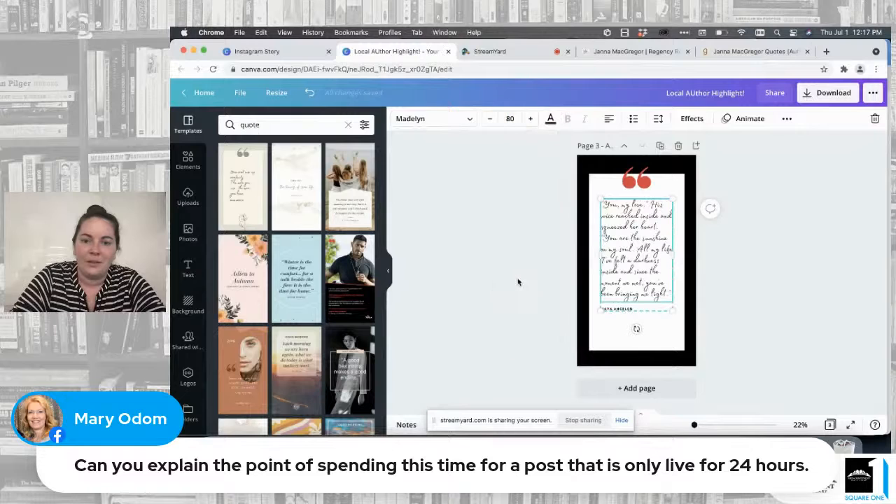
left_click(530, 118)
left_click(530, 120)
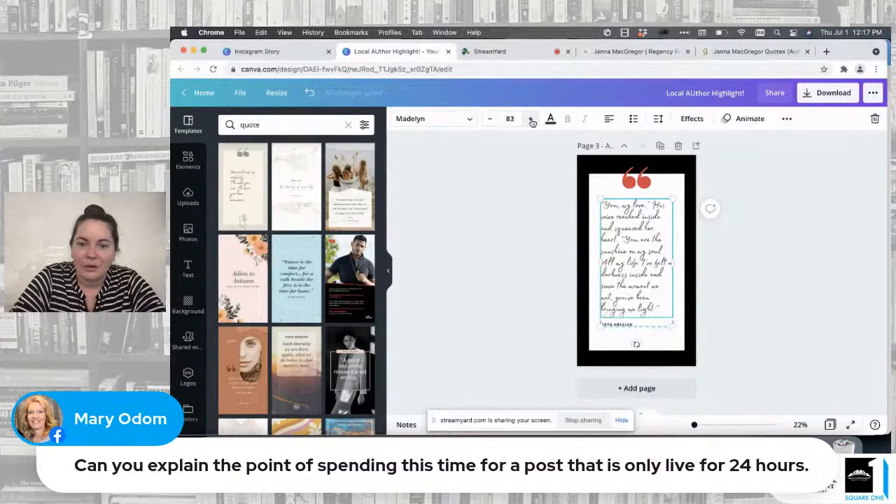
left_click(775, 253)
left_click(652, 264)
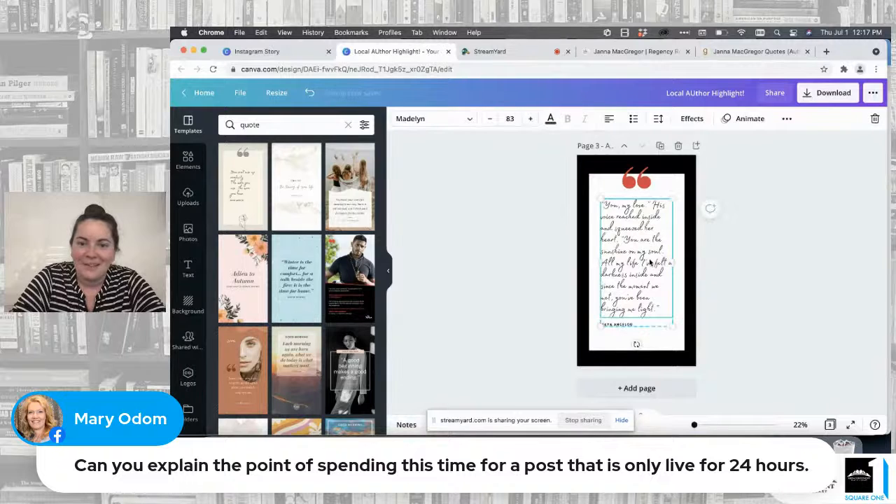
Step: Replace the placeholder attribution under the quote with the Goodreads credit naming the author and The Young and the Ruined: Compromised
left_click(753, 52)
left_click(488, 268)
left_click_drag(488, 268, 301, 265)
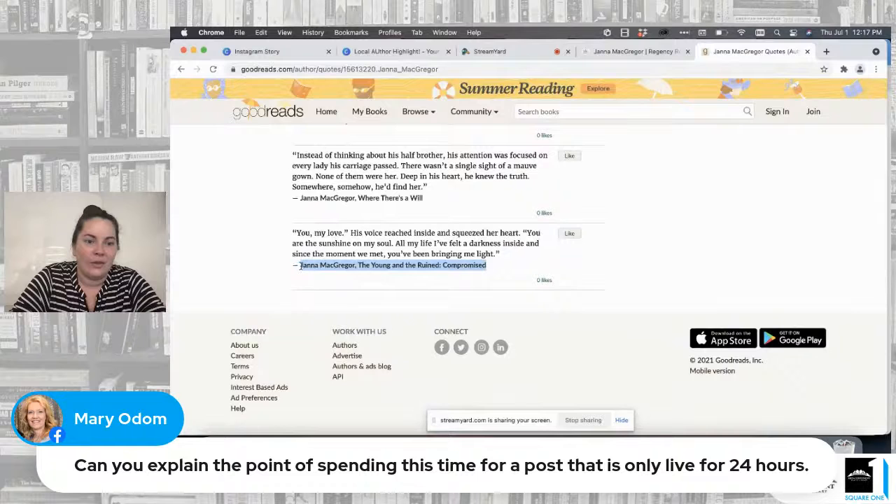
left_click(394, 51)
left_click(621, 324)
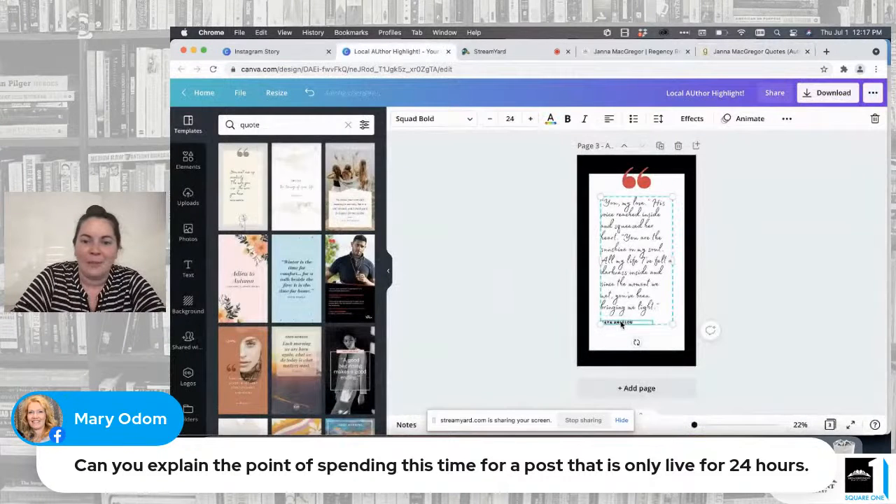
type("JANNA MACGREGOR, THE YOUNG AND THE RUINED: COMPROMISED")
left_click(783, 301)
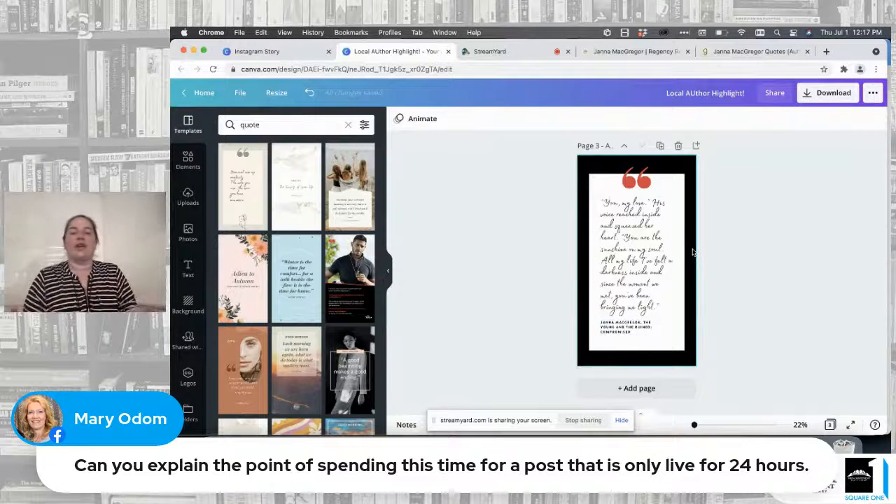
Step: Duplicate the heart confetti strip from page 2 and place the copy across the bottom edge of page 3
scroll(693, 252, "up", 3)
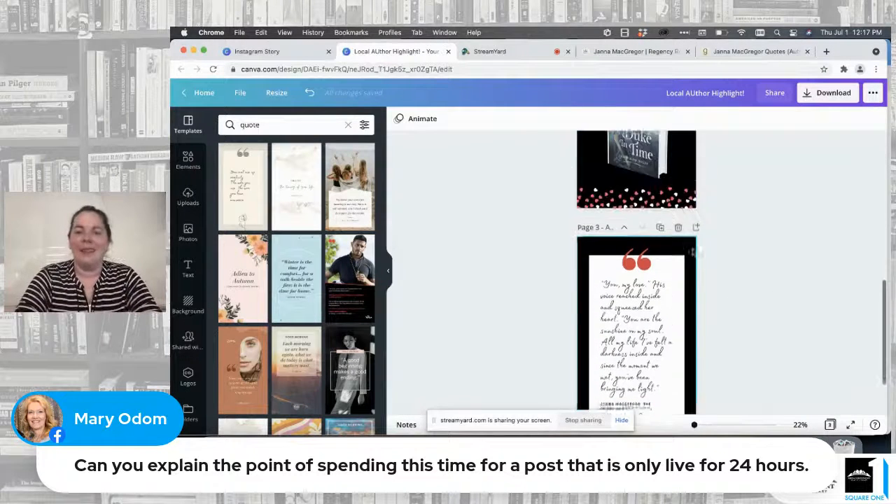
left_click(653, 215)
left_click(858, 120)
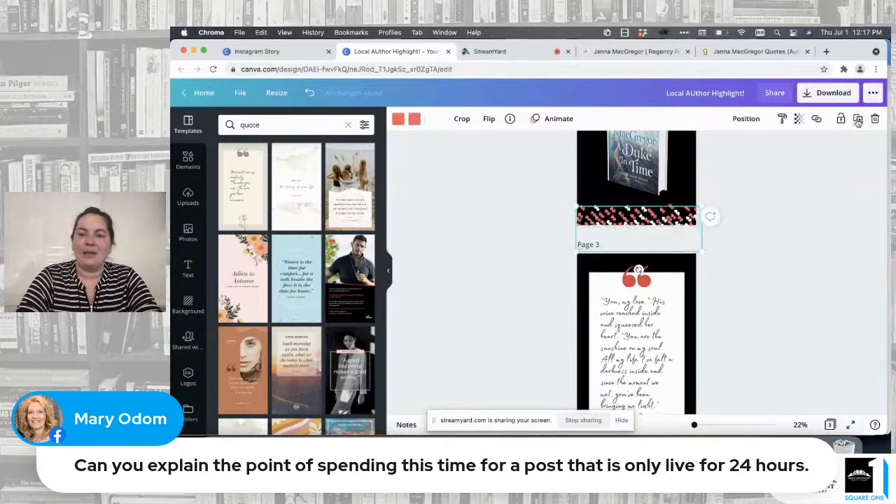
left_click_drag(661, 217, 640, 382)
scroll(639, 334, "down", 2)
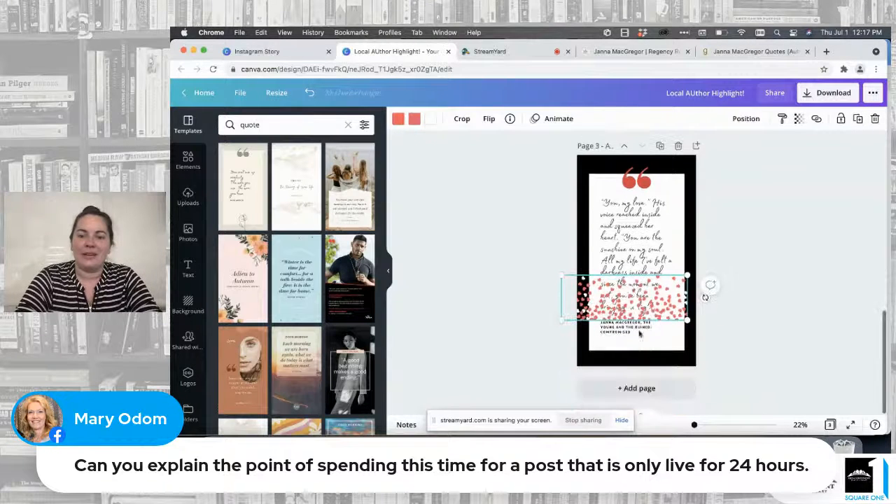
left_click_drag(630, 297, 635, 358)
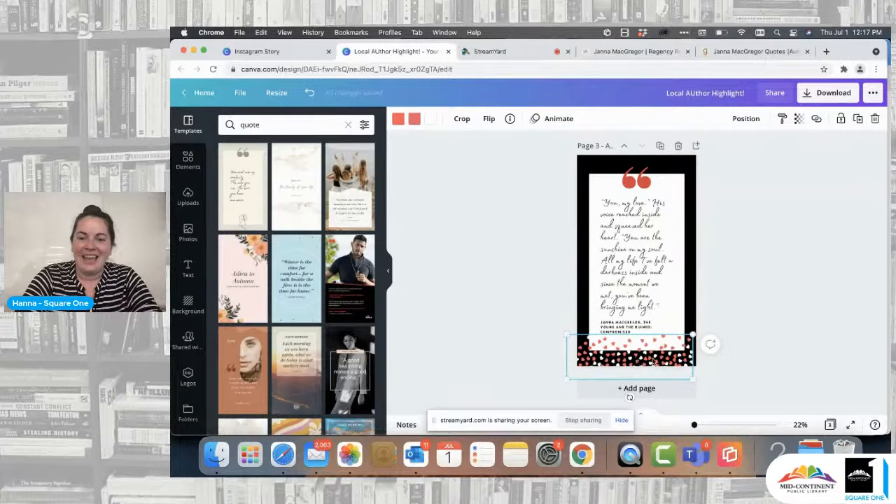
Step: Review the three existing pages and add a new page after the quote page
left_click(773, 269)
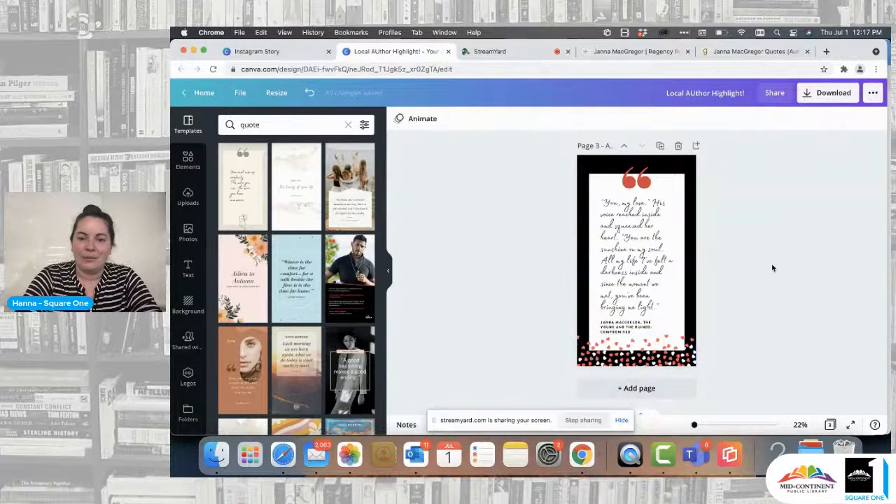
scroll(773, 268, "up", 10)
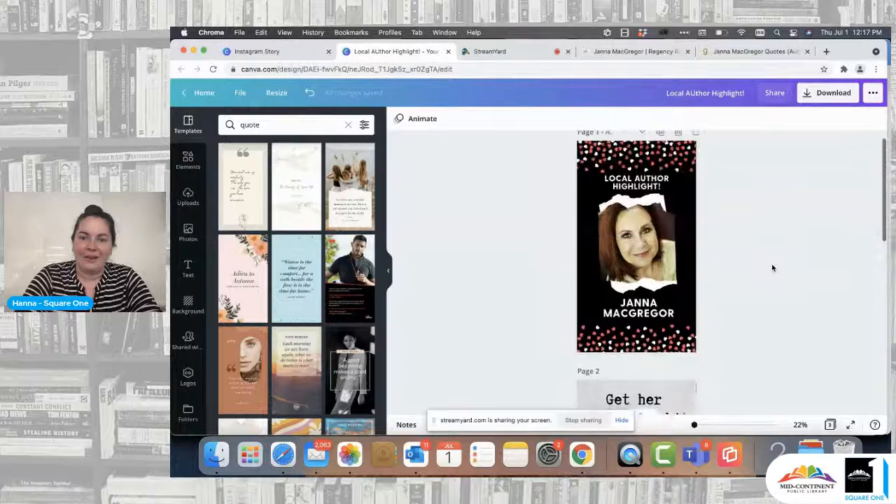
scroll(773, 268, "up", 1)
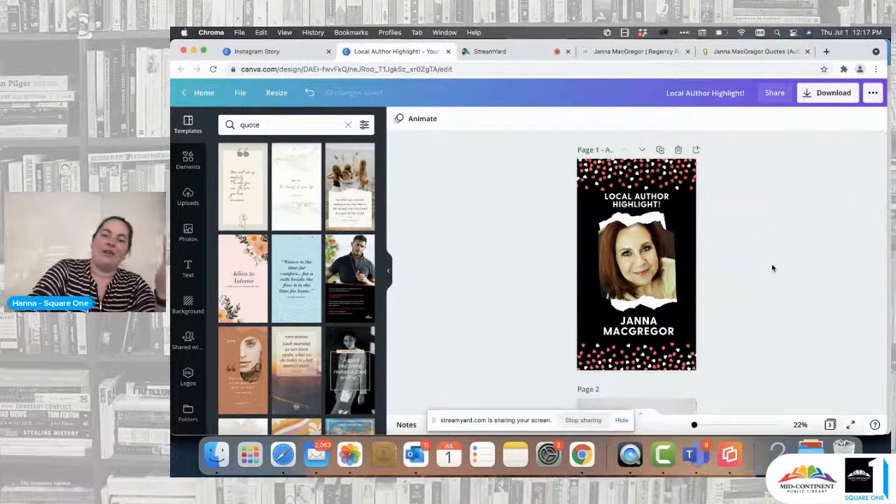
scroll(773, 268, "down", 5)
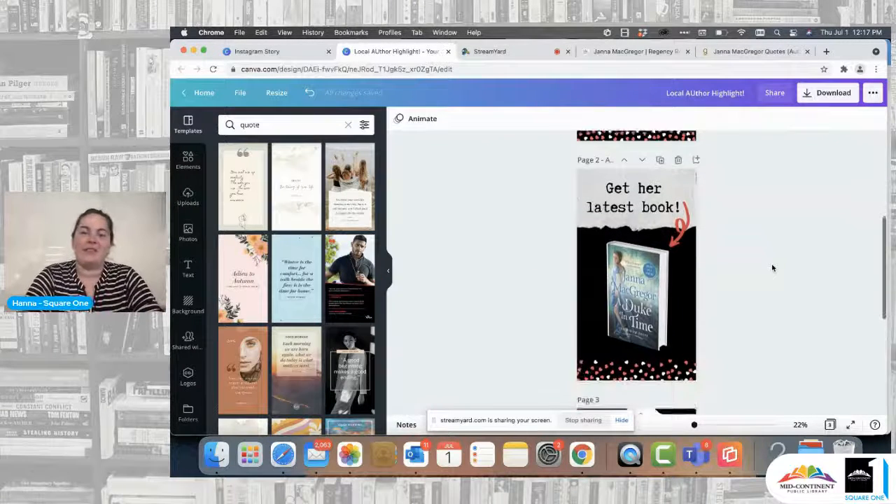
scroll(773, 268, "down", 5)
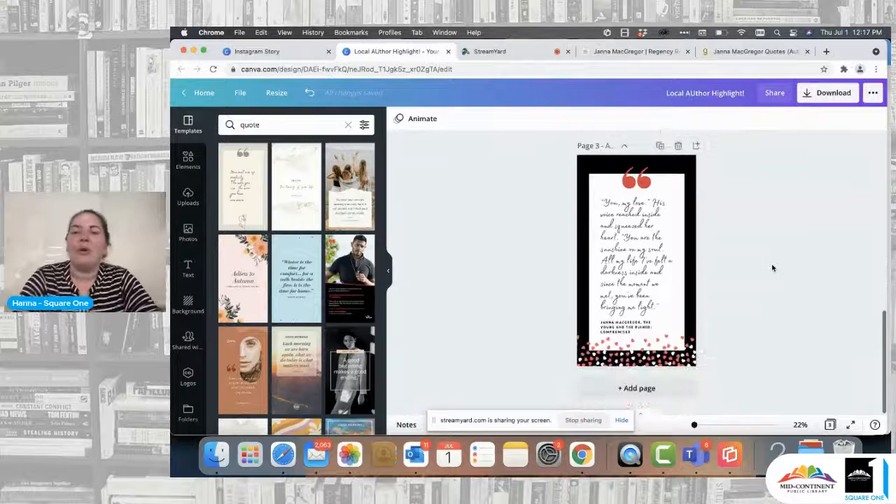
left_click(662, 389)
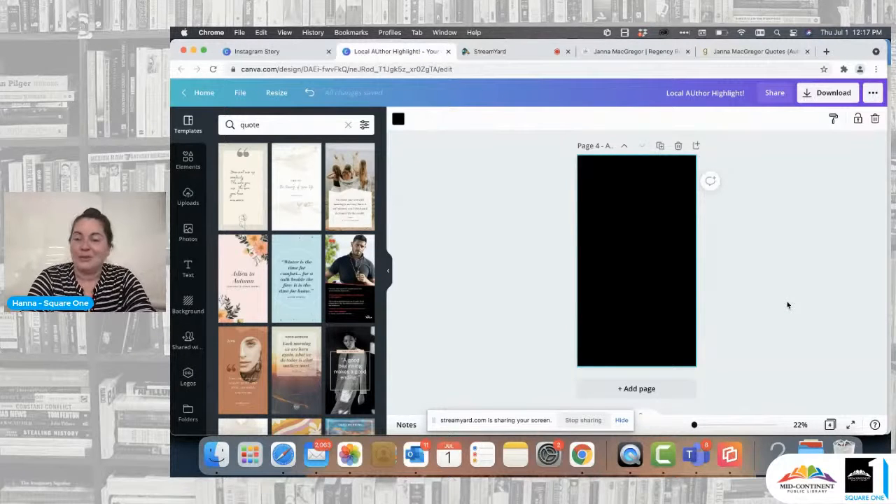
Step: Place the uploaded ROMANCE GenreCon logo on page 4 and enlarge it toward the page edge
left_click(188, 200)
scroll(285, 281, "down", 2)
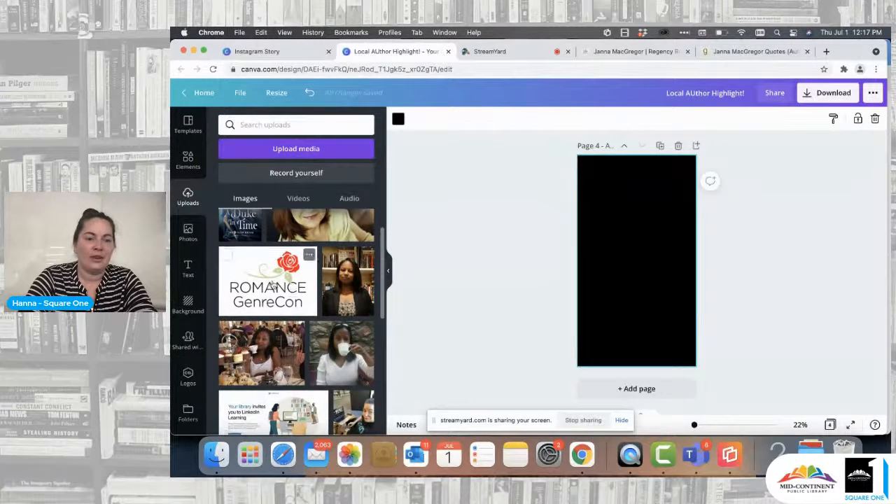
left_click(274, 287)
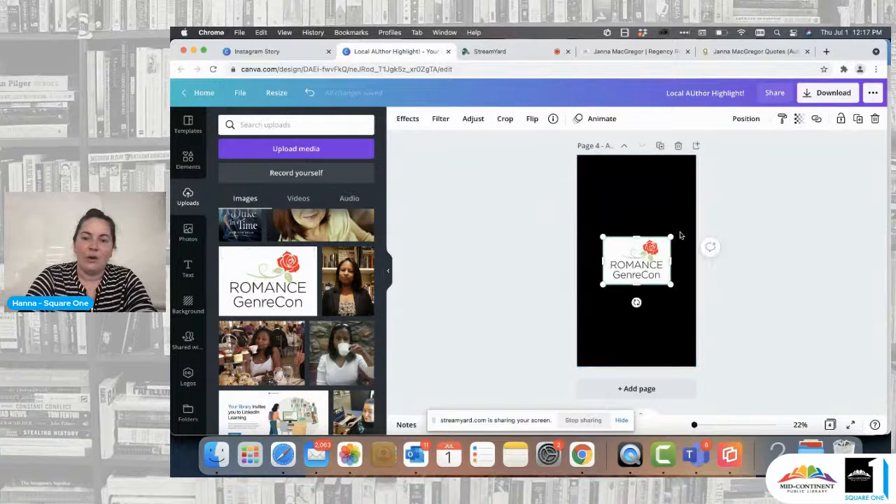
left_click_drag(679, 229, 697, 214)
Step: Set page 4's background to white and center the logo horizontally, slightly below the middle of the page
left_click(654, 191)
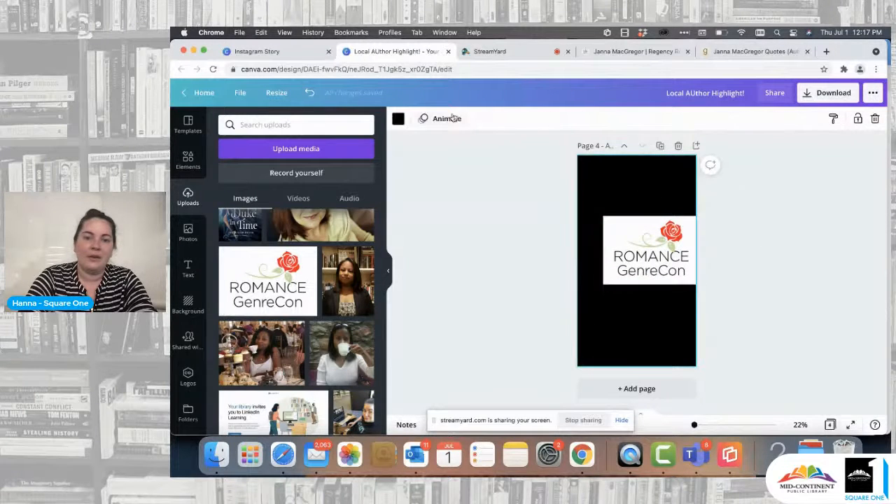
left_click(397, 120)
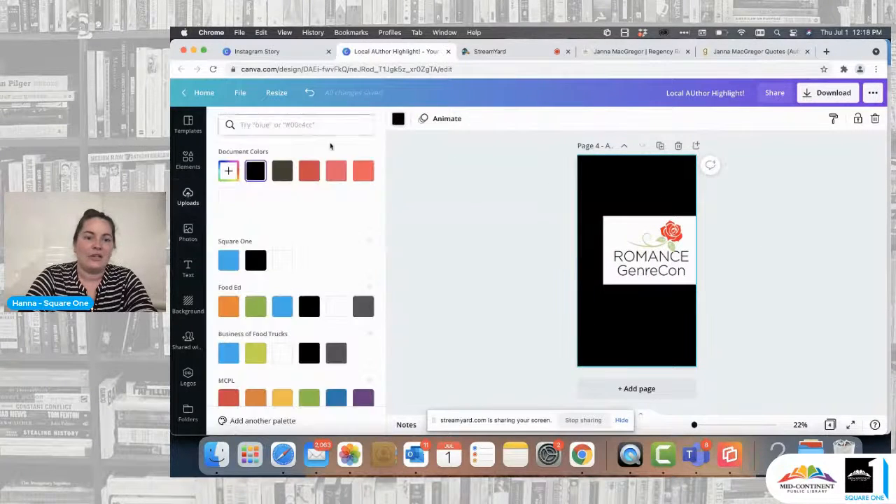
left_click(228, 199)
left_click_drag(649, 250, 651, 269)
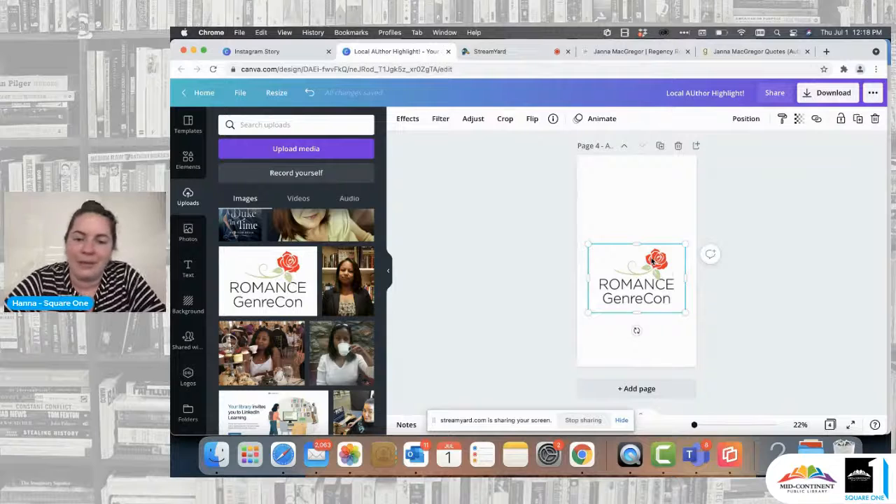
Step: Try the dark olive-brown document color as page 4's background behind the logo
left_click(650, 212)
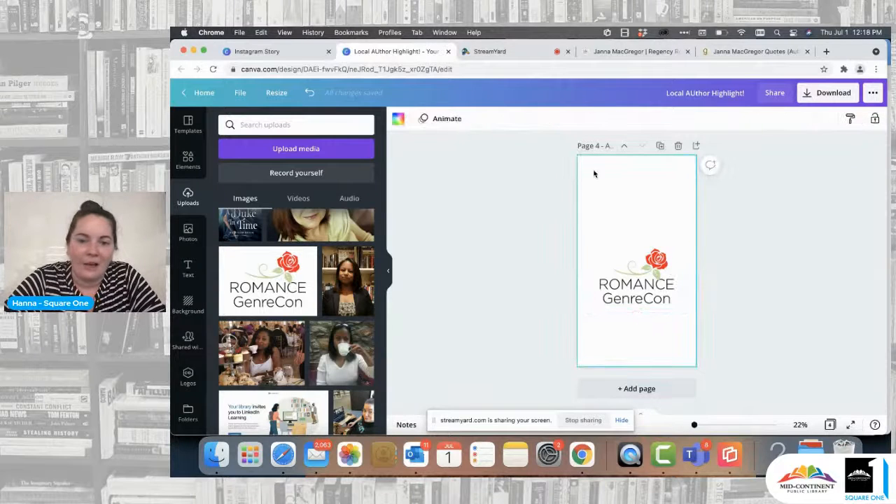
left_click(399, 119)
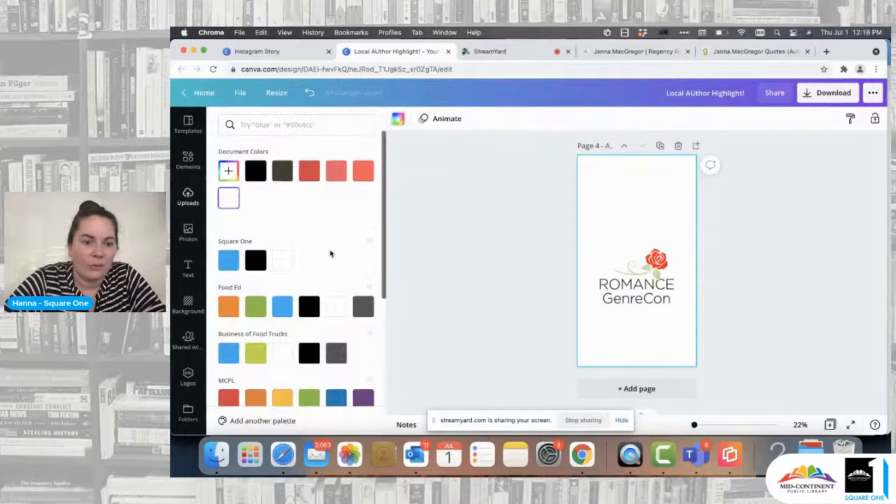
left_click(282, 171)
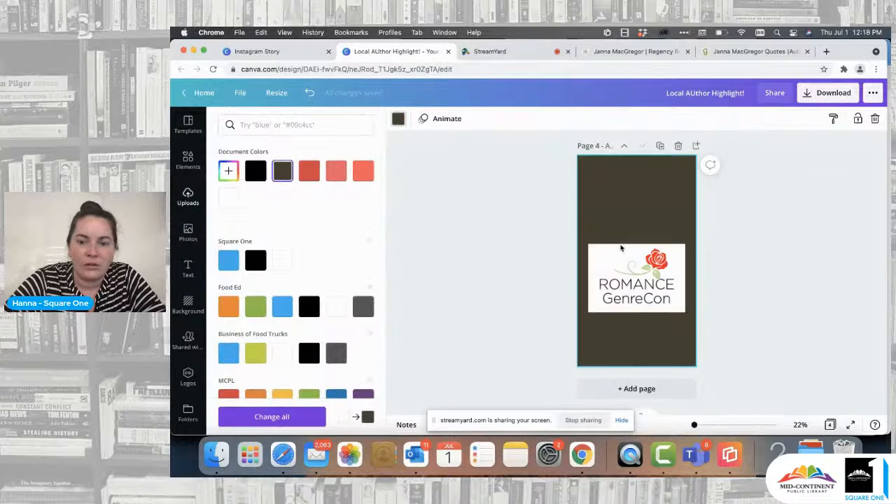
left_click(638, 295)
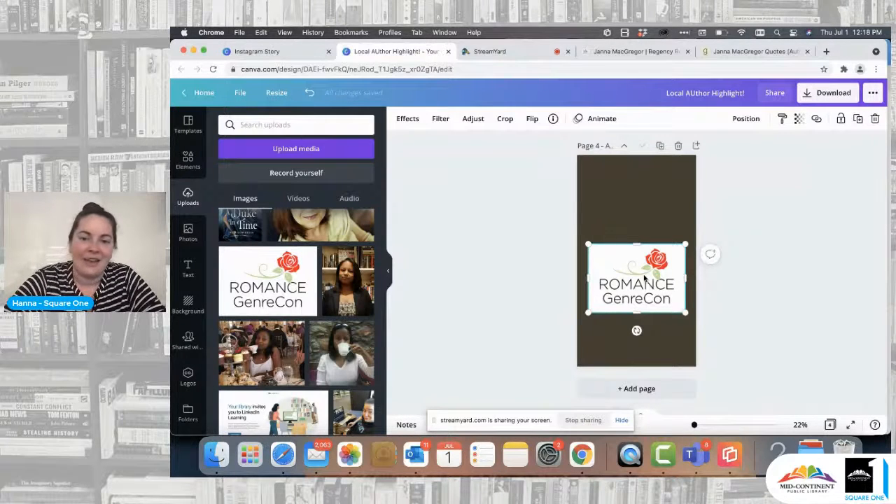
left_click(631, 221)
Step: Move the logo lower on page 4 and try a white and then a black background
left_click_drag(637, 283, 637, 303)
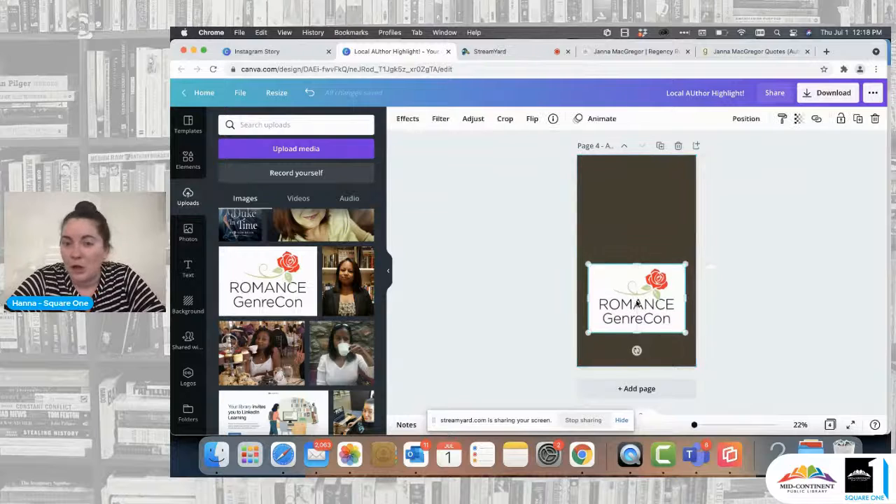
left_click(637, 217)
left_click(397, 121)
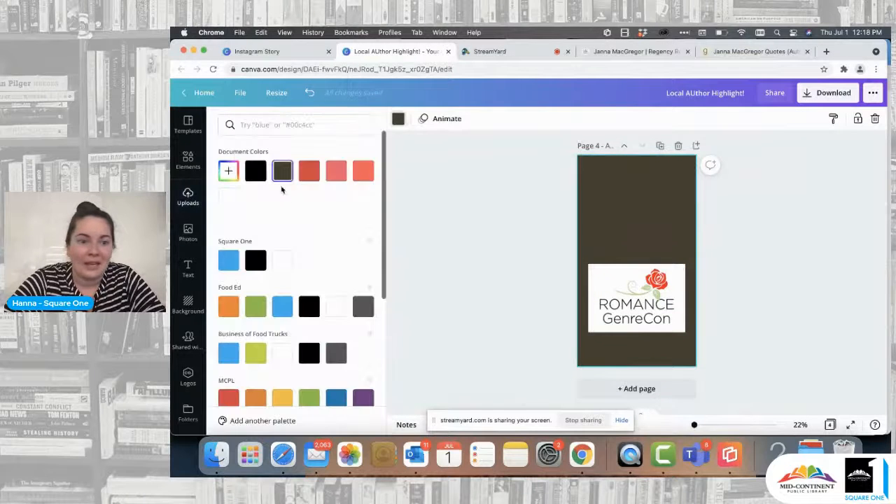
left_click(229, 201)
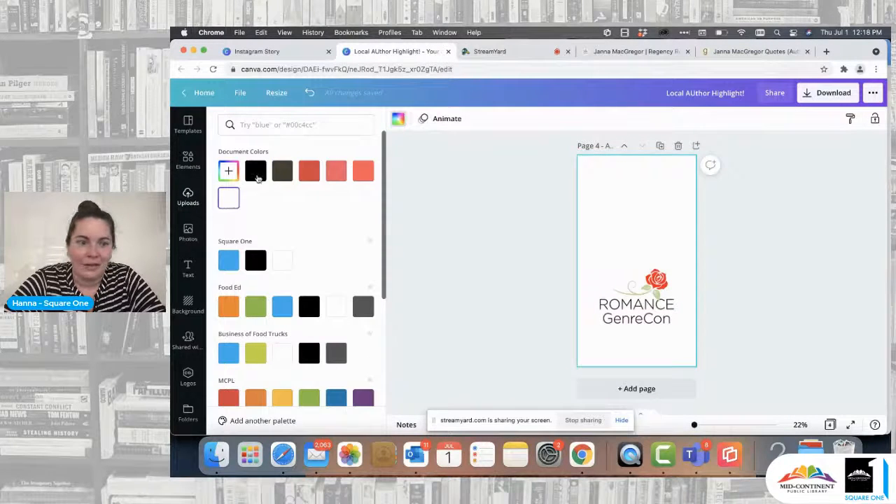
left_click(257, 179)
Step: Move the logo up to the middle of page 4 and strip its white backdrop with Background Remover
left_click(628, 296)
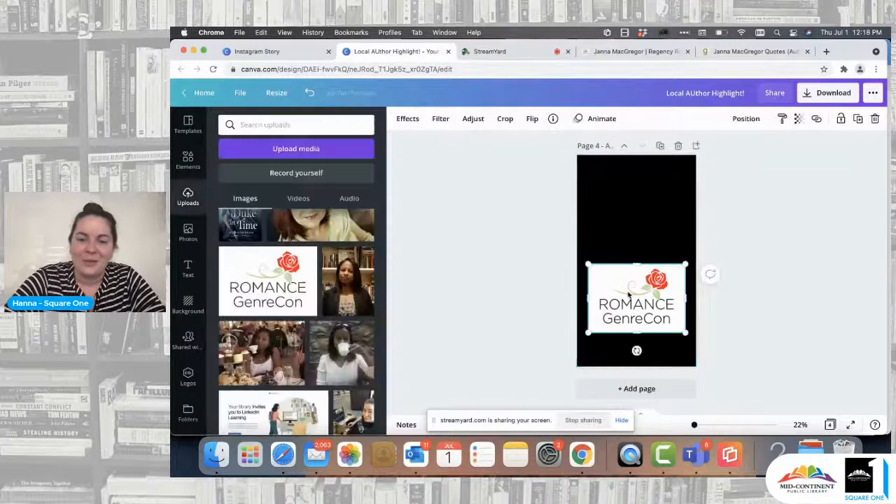
left_click_drag(628, 295, 629, 266)
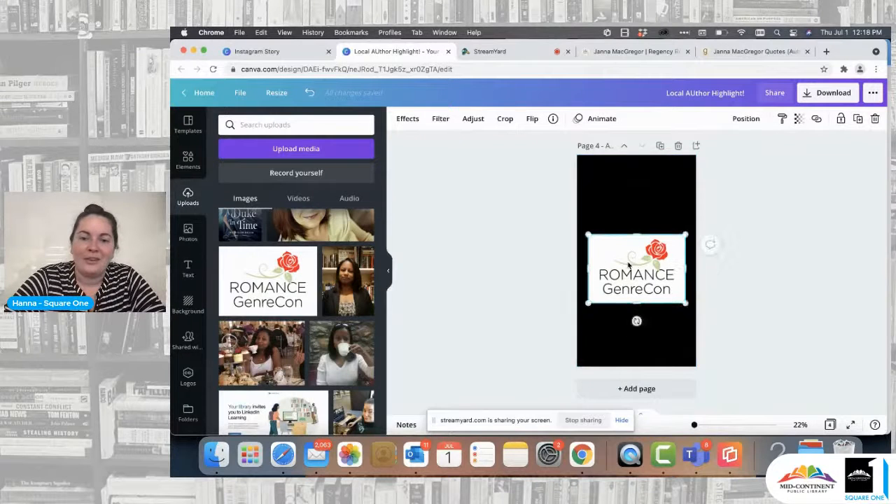
left_click(408, 124)
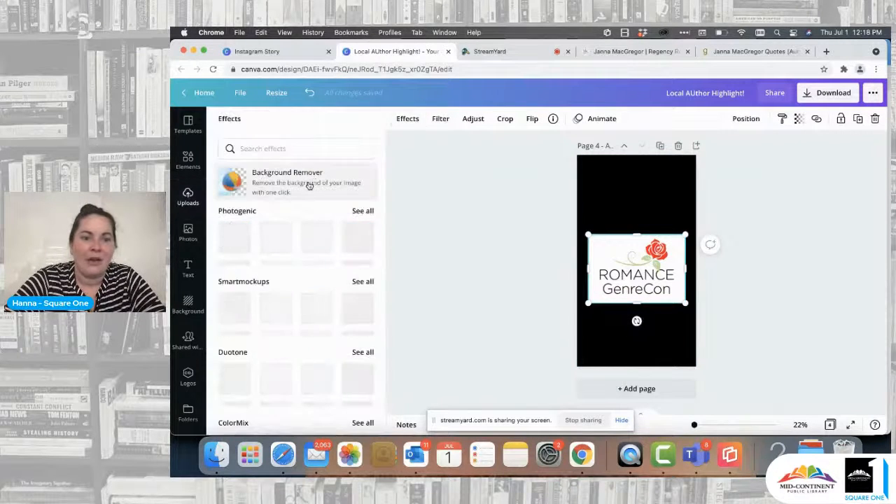
left_click(308, 181)
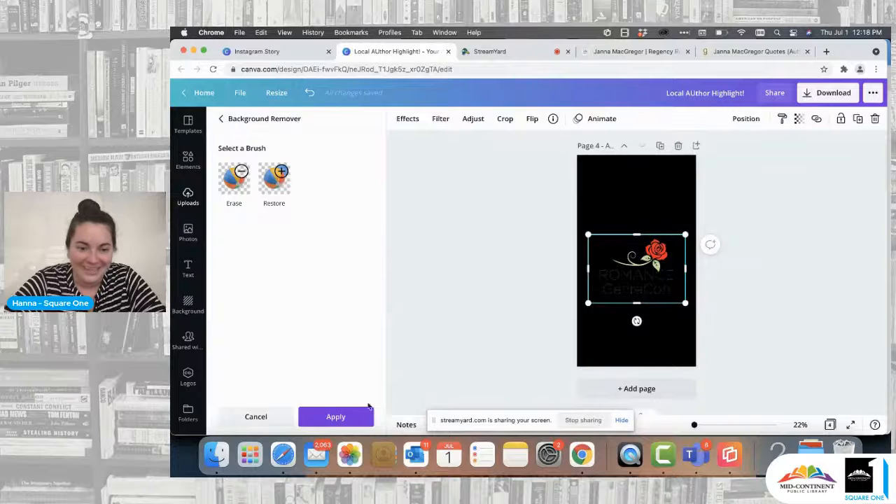
left_click(353, 415)
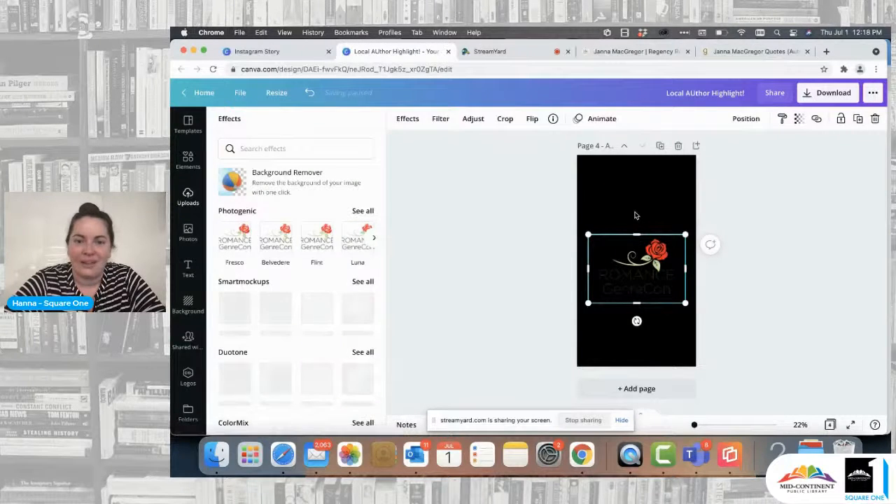
Step: Try the dark red document color as page 4's background, then switch it to white
left_click(636, 212)
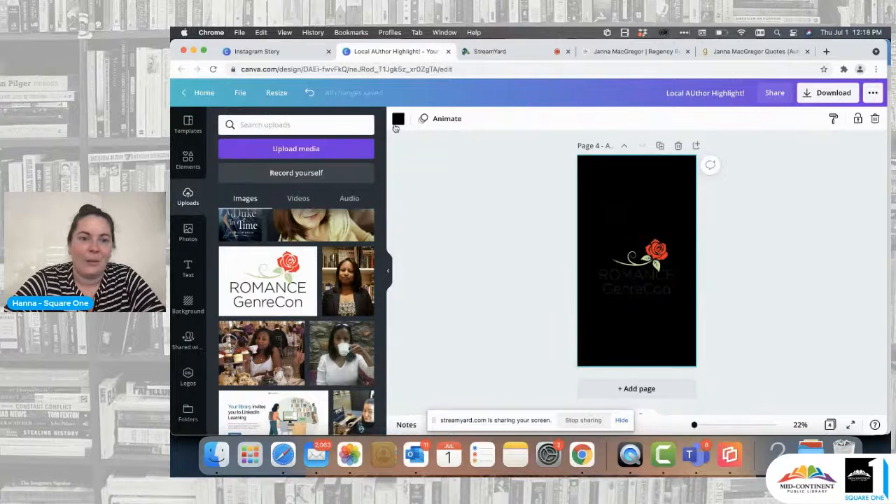
left_click(398, 119)
left_click(311, 173)
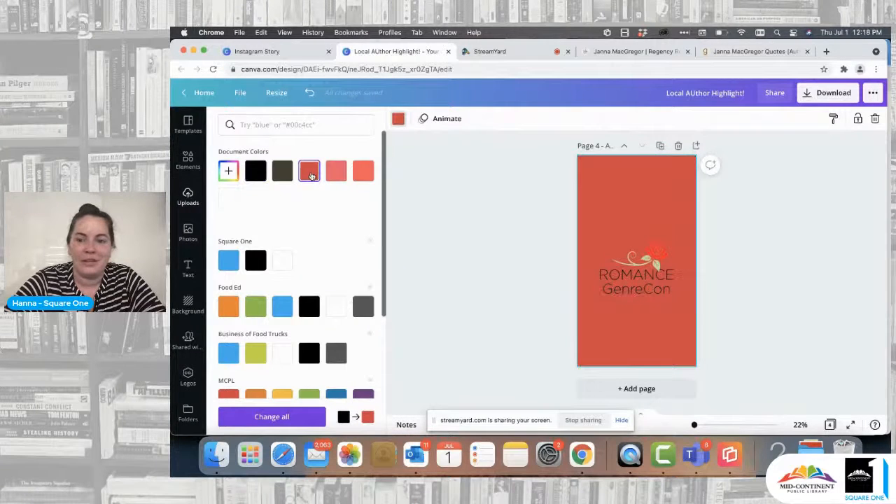
left_click(228, 198)
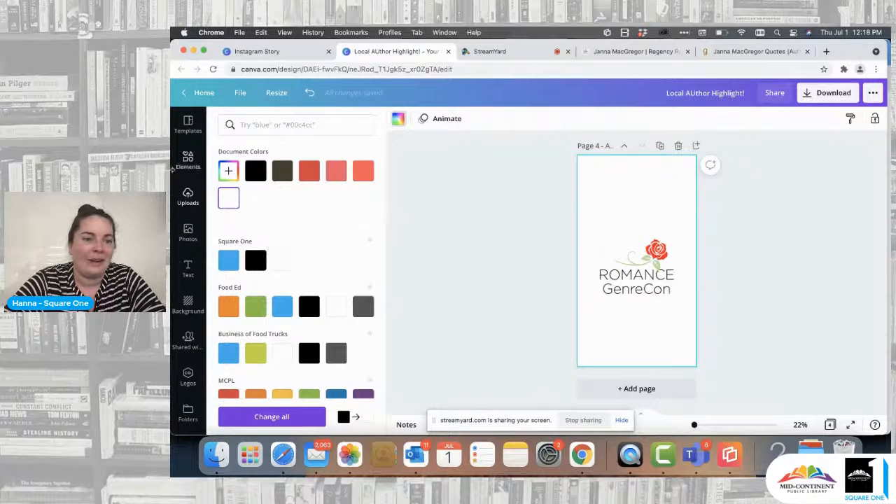
Step: Search the photo library for "white" and set the white brick wall photo as page 4's background
left_click(188, 234)
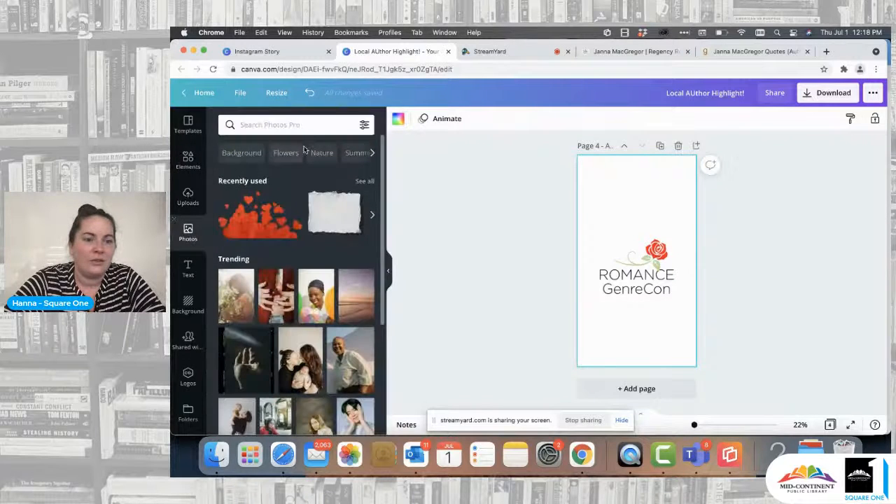
left_click(336, 128)
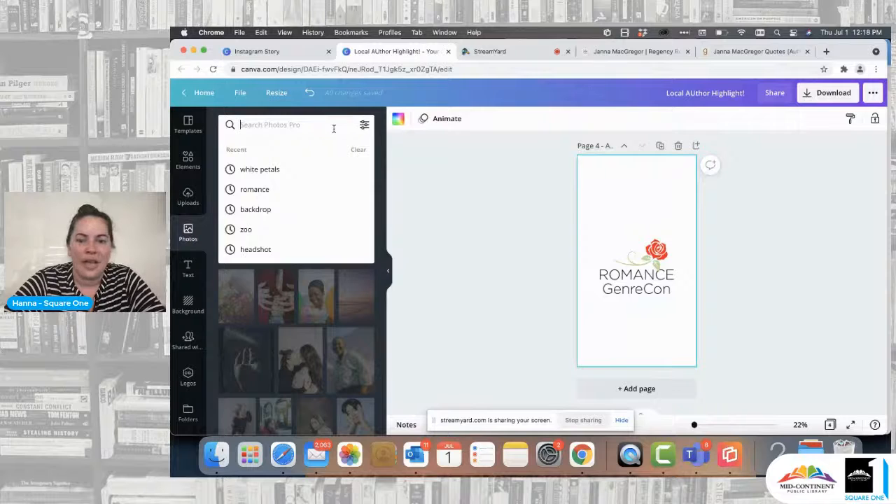
type("white")
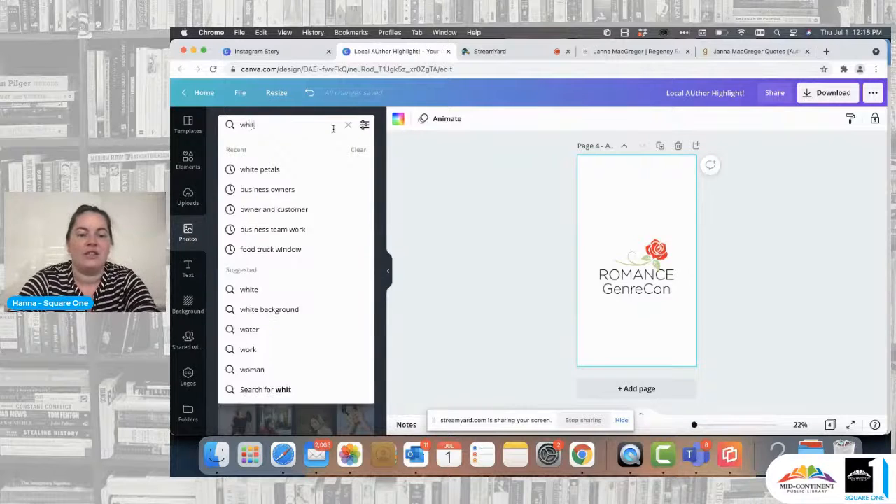
key("Return")
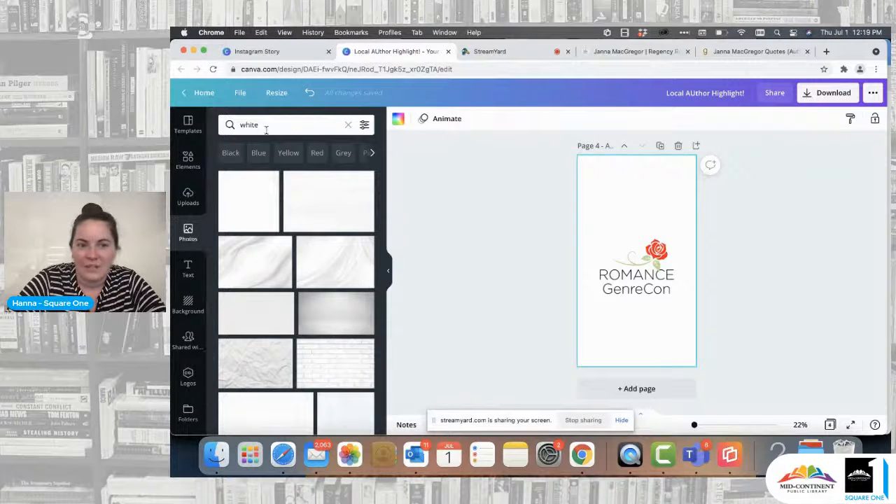
scroll(308, 297, "down", 5)
scroll(309, 297, "down", 1)
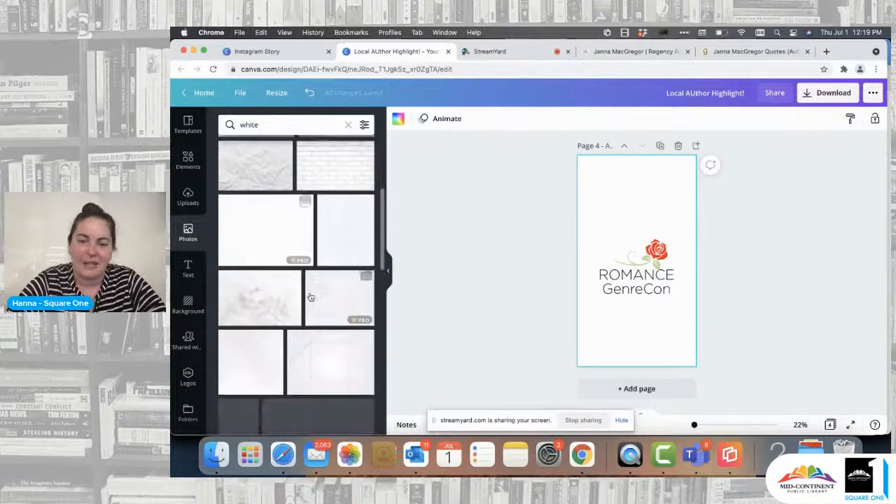
left_click_drag(336, 169, 584, 200)
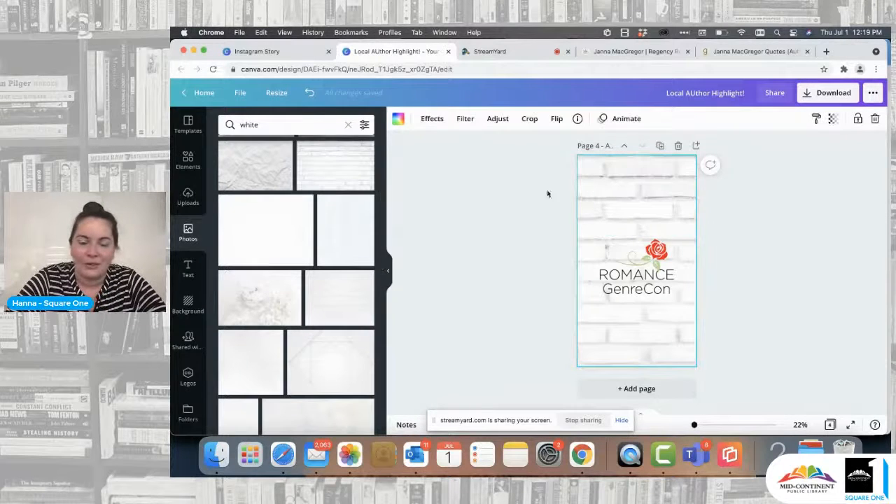
Step: Replace page 4's background with the pale white flowers photo and nudge the logo slightly down
scroll(313, 244, "up", 3)
scroll(313, 244, "down", 2)
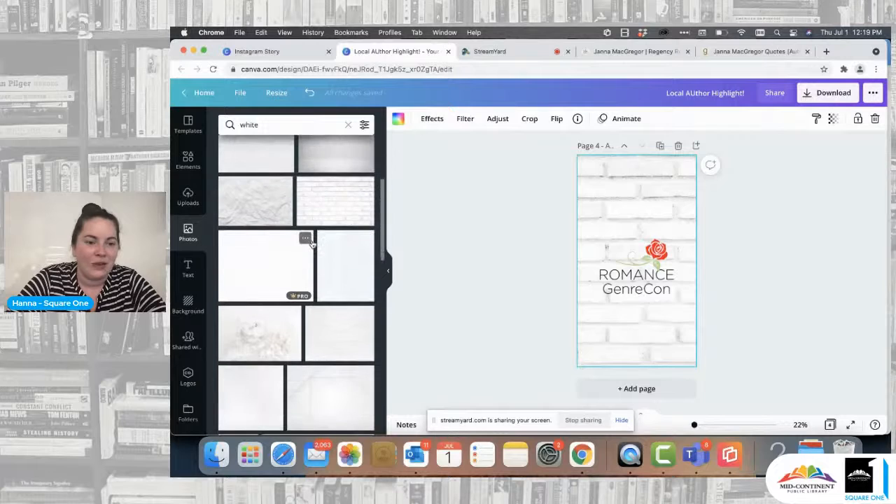
left_click_drag(261, 323, 581, 215)
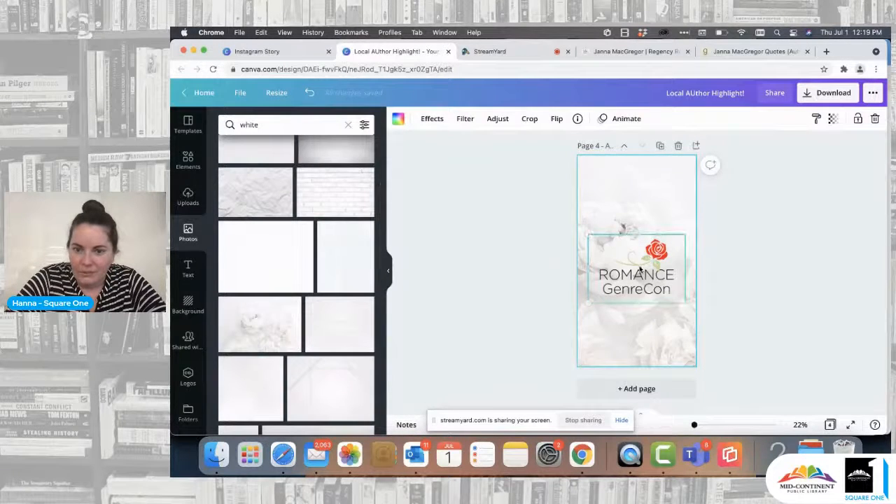
mouse_move(640, 267)
left_mouse_down()
mouse_move(639, 302)
mouse_move(641, 273)
left_mouse_up()
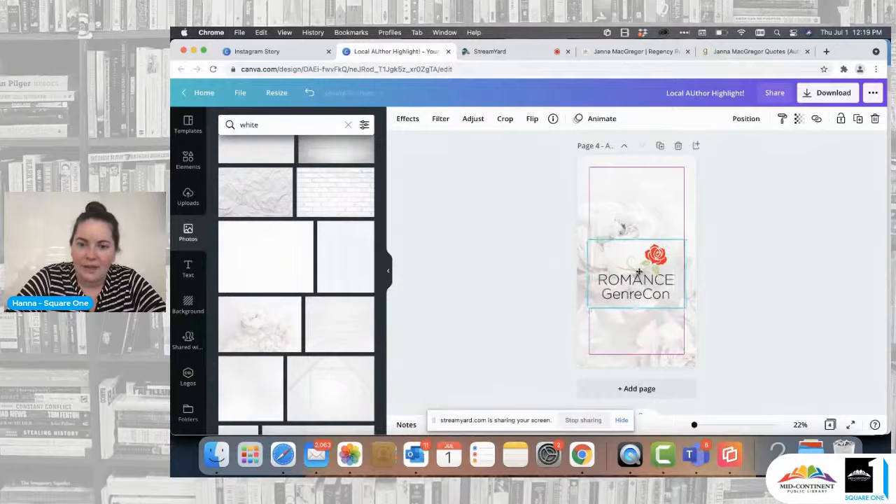
Step: Enlarge the Romance GenreCon logo to nearly the full width of page 4 and center it on the page
left_click_drag(686, 241, 694, 230)
left_click_drag(667, 259, 653, 265)
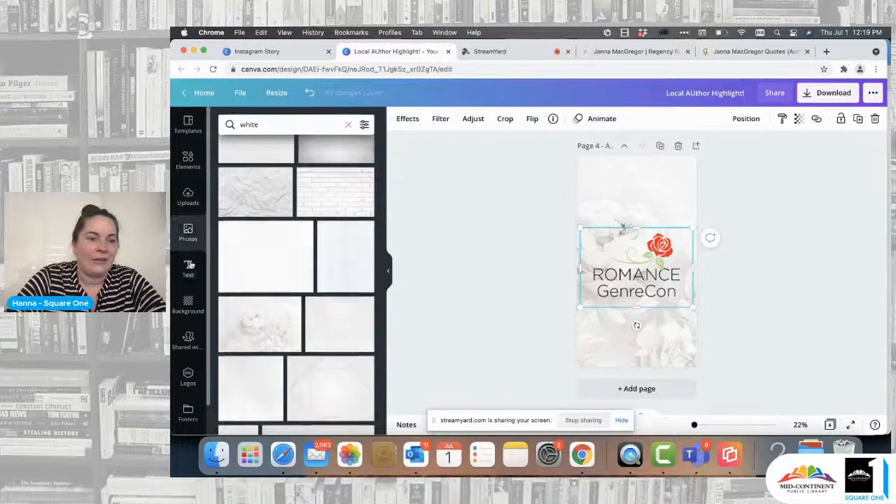
Step: Add a heading text box to page 4 and move it above the logo
left_click(187, 266)
left_click(277, 171)
left_click(596, 346)
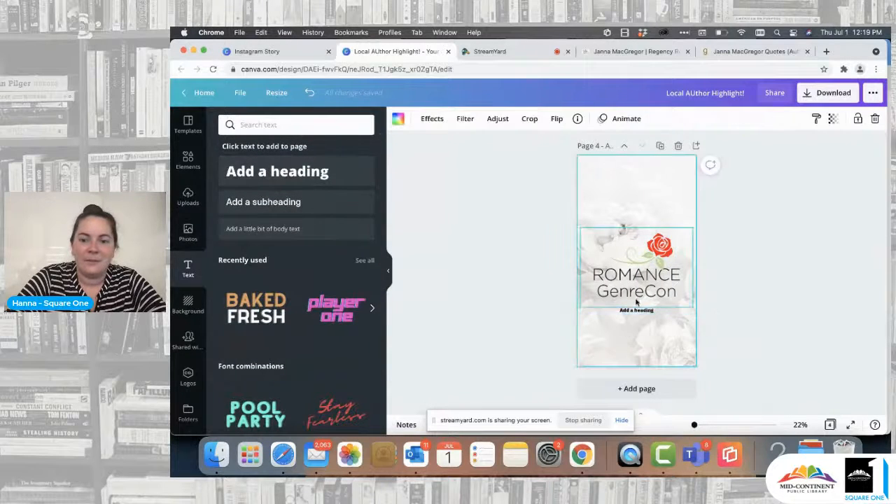
left_click_drag(638, 313, 638, 196)
left_click(637, 193)
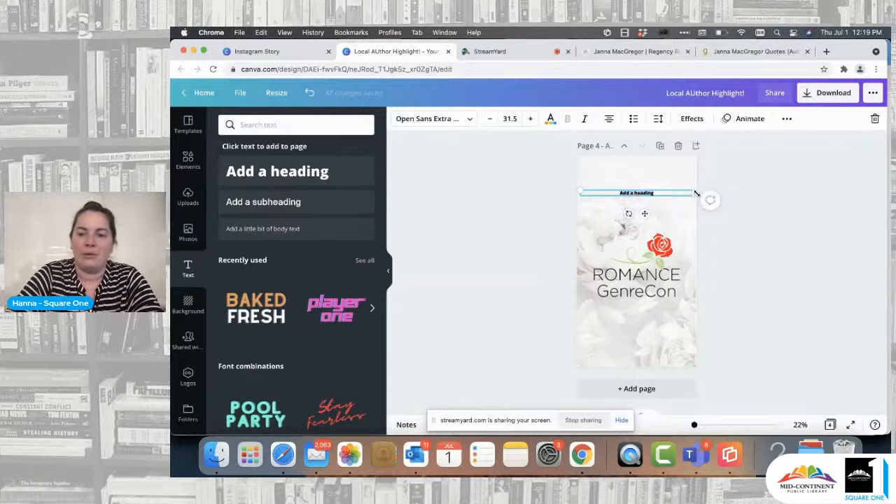
Step: Enlarge the heading text to about size 56.4 and reposition it near the top of page 4
left_click_drag(693, 193, 670, 193)
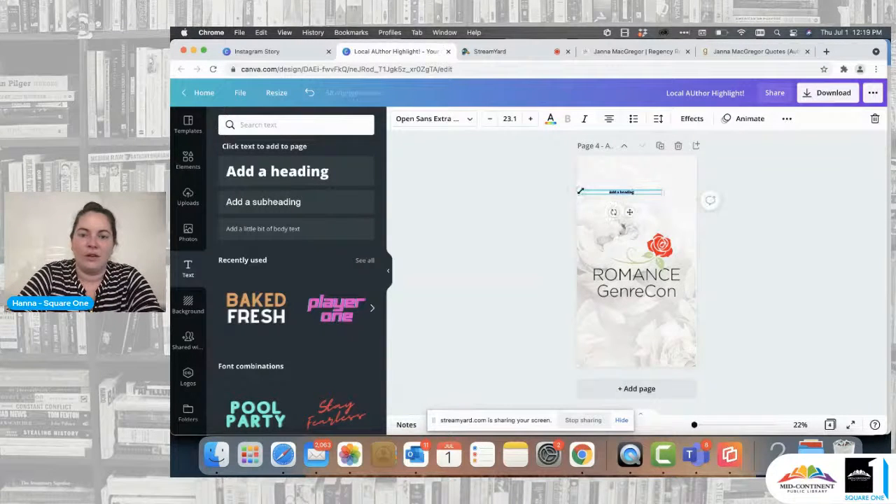
left_click_drag(580, 189, 470, 160)
left_click(530, 239)
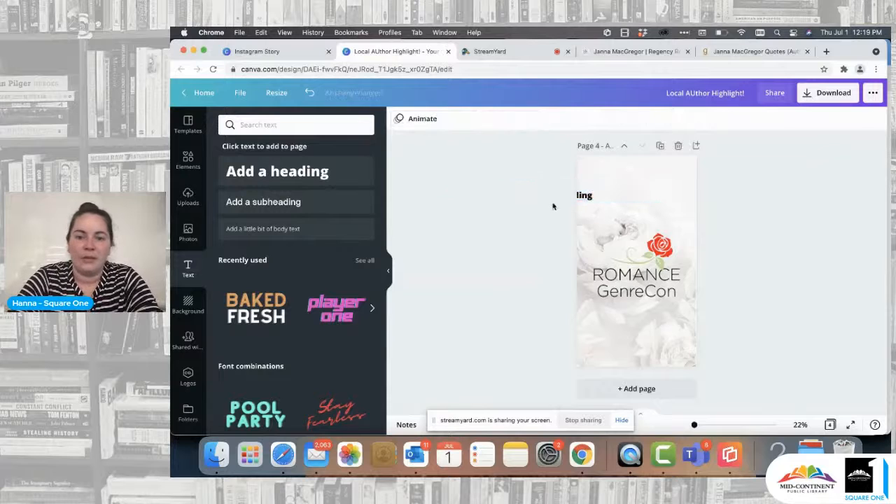
left_click_drag(586, 196, 669, 178)
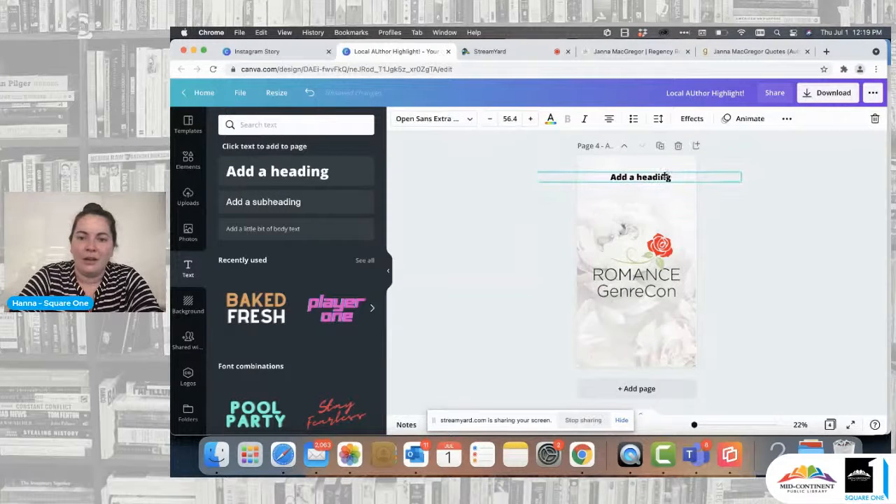
double_click(662, 178)
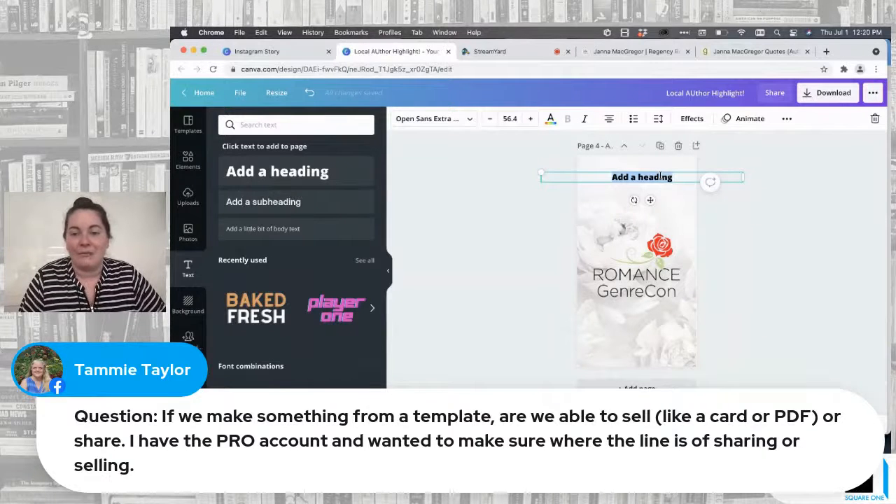
scroll(660, 176, "up", 10)
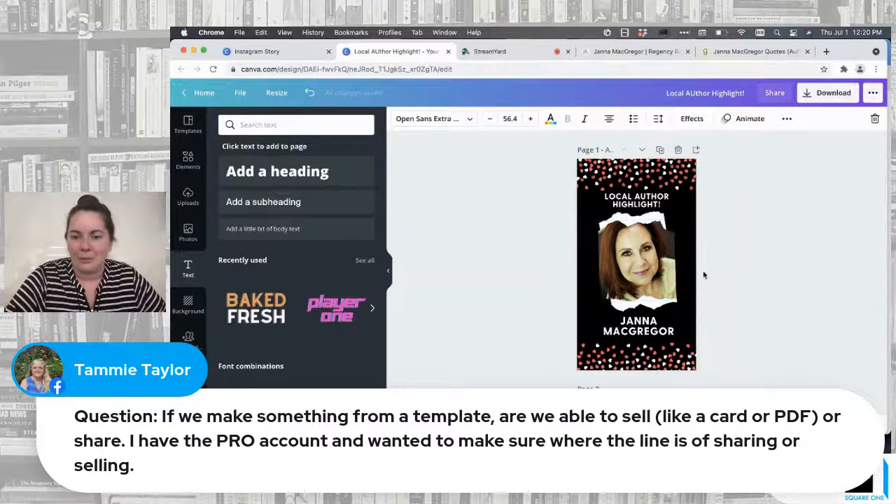
scroll(705, 275, "down", 10)
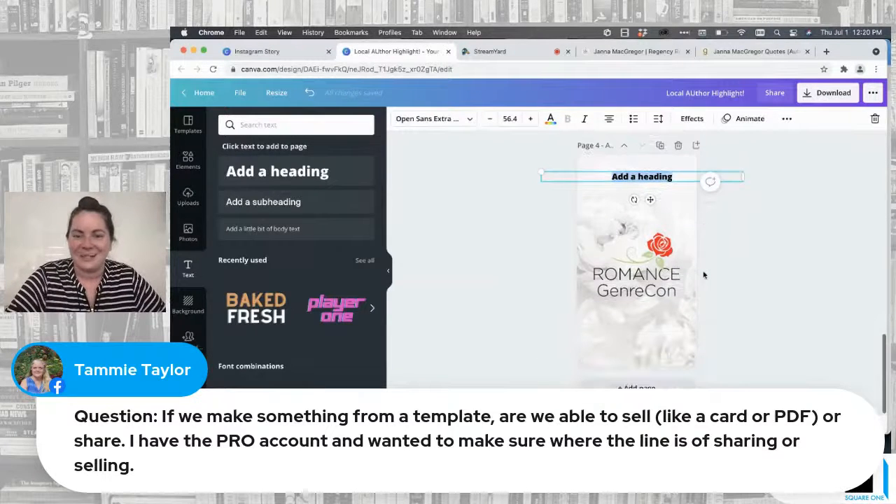
left_click(675, 202)
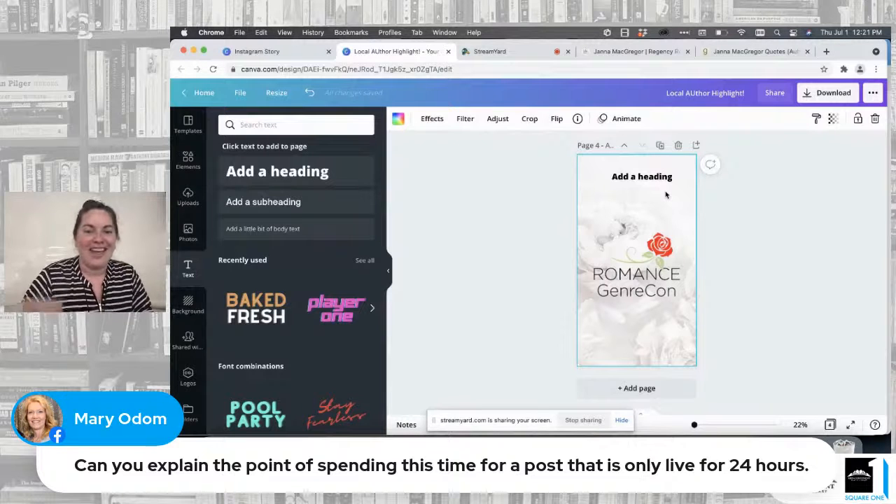
scroll(666, 196, "up", 5)
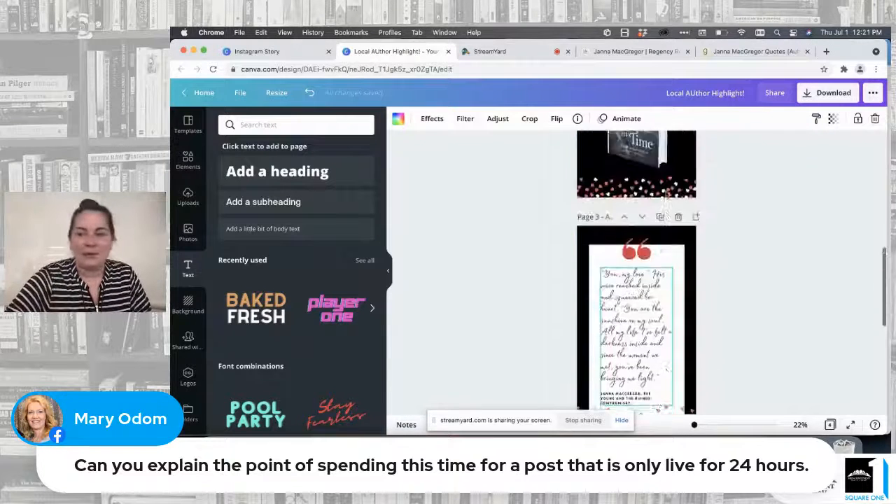
scroll(667, 194, "down", 5)
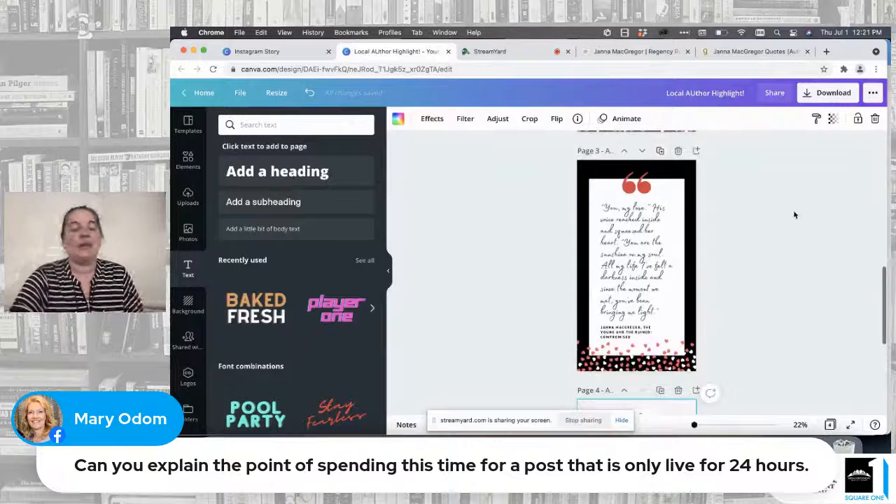
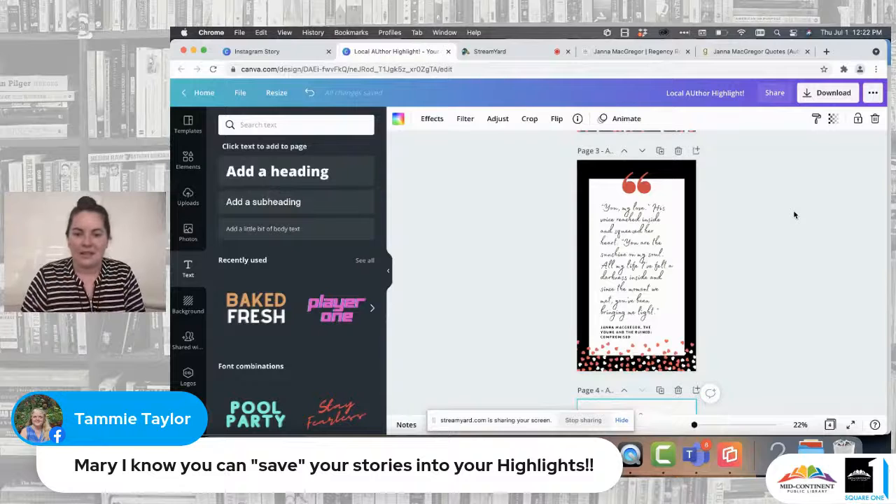
Step: Review the story pages from the author portrait on page 1 through the Romance GenreCon logo on page 4
scroll(795, 215, "up", 3)
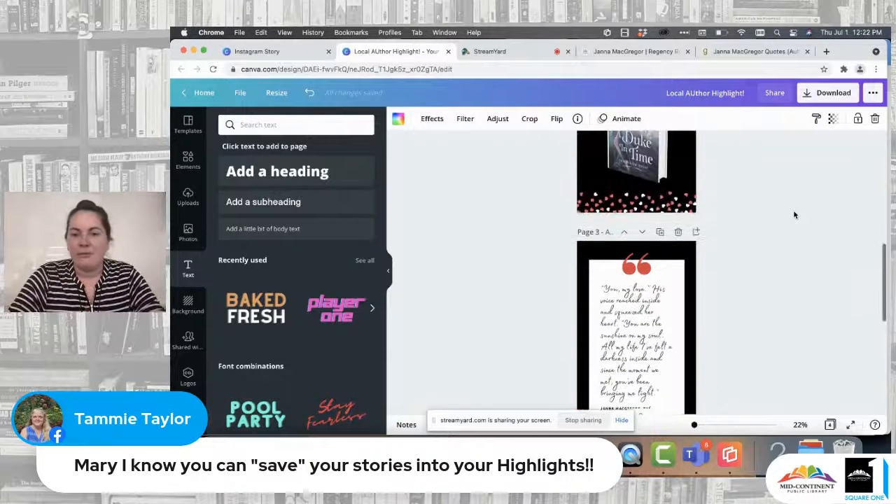
scroll(793, 209, "up", 10)
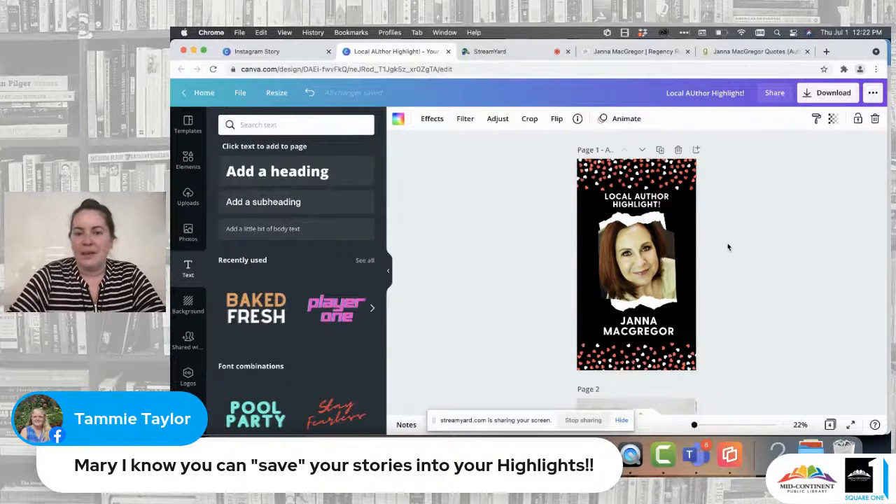
scroll(728, 252, "down", 5)
scroll(728, 256, "up", 2)
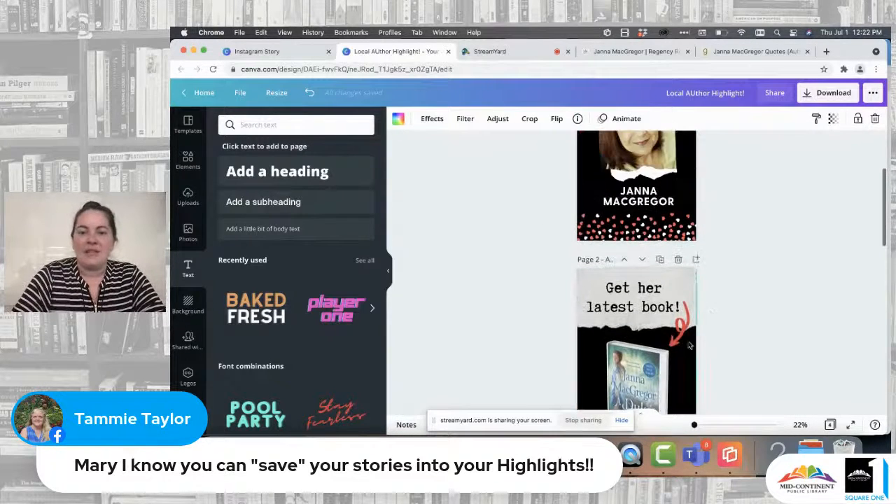
scroll(707, 295, "down", 5)
scroll(686, 336, "down", 2)
scroll(685, 280, "up", 10)
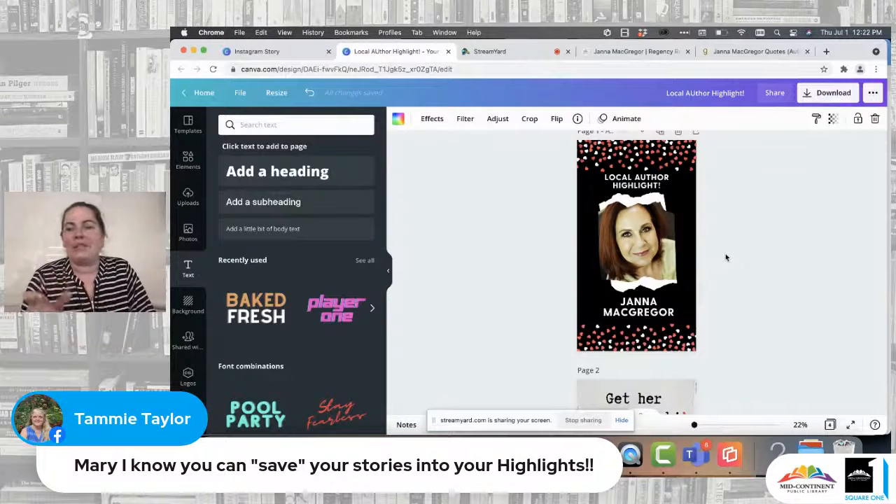
scroll(726, 257, "down", 1)
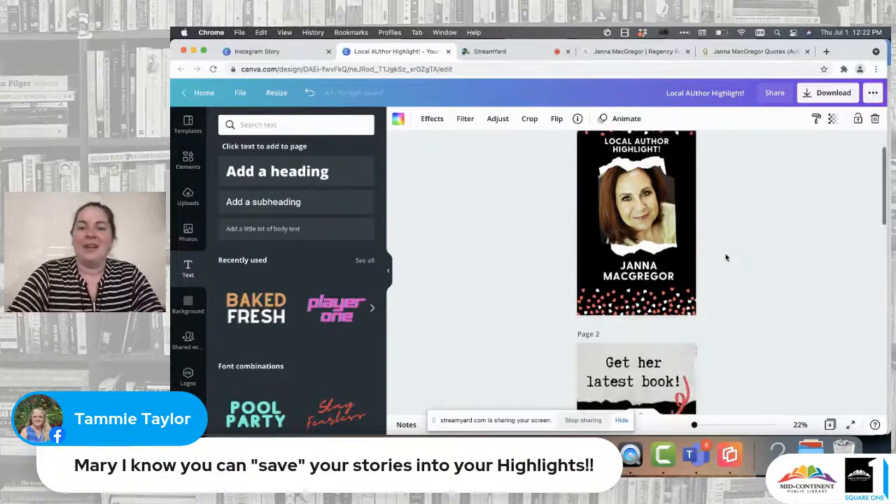
scroll(726, 258, "down", 10)
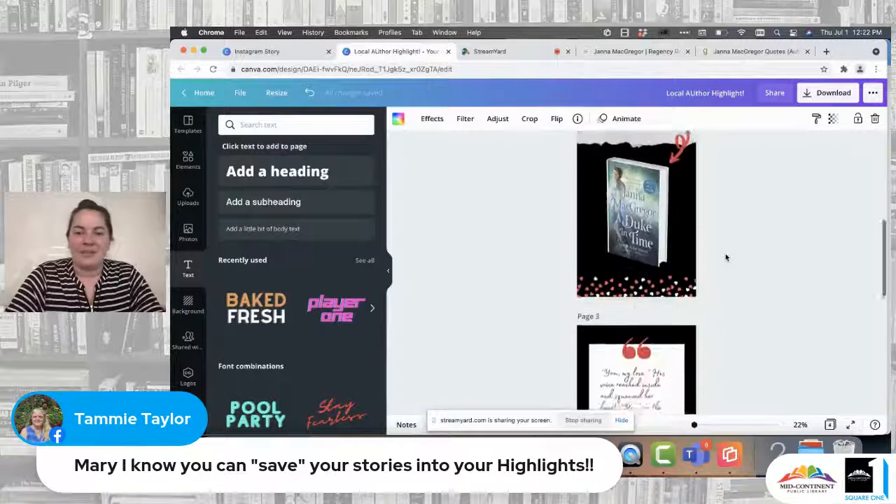
scroll(726, 258, "down", 1)
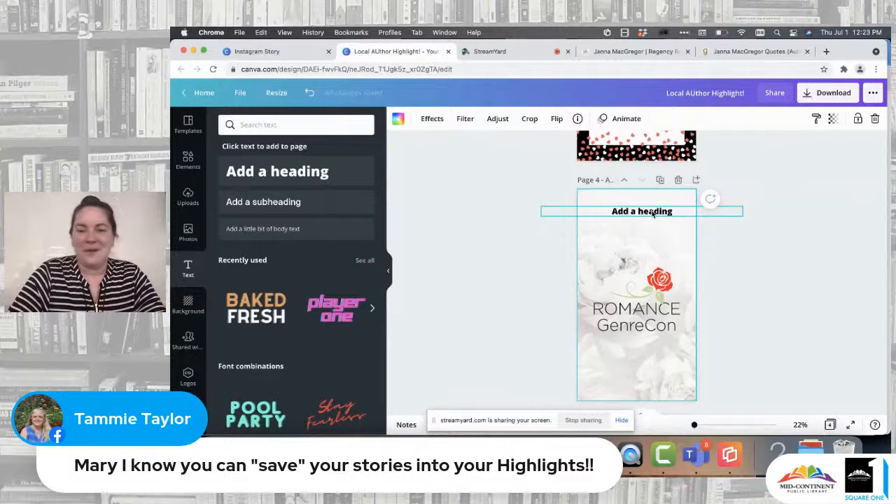
Step: Replace page 4's heading text with "Mark Your Calendars!"
left_click(653, 212)
left_click(731, 273)
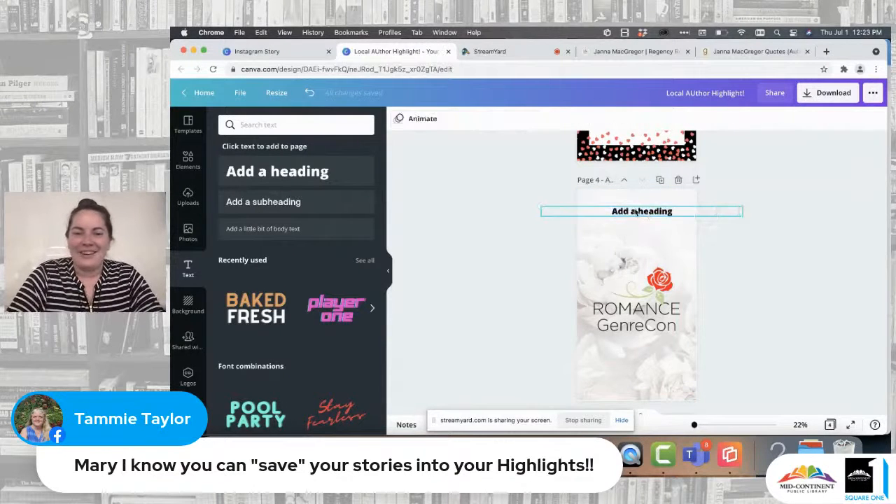
double_click(635, 209)
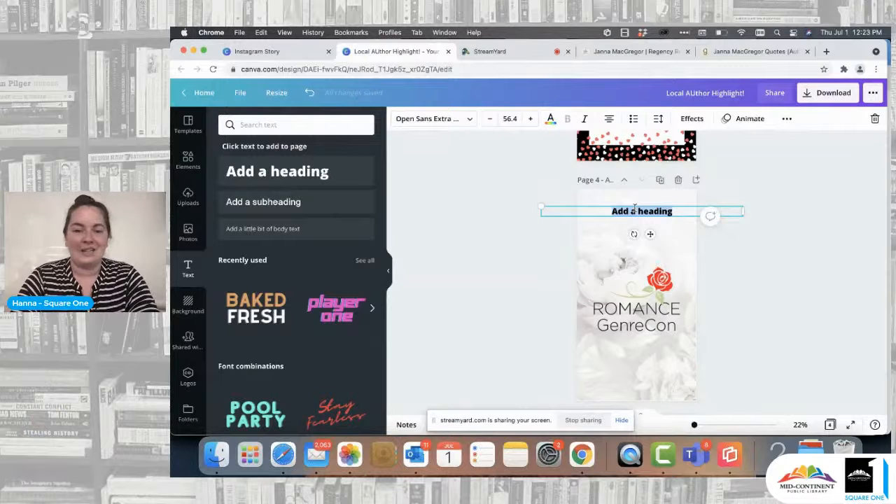
type("Mark your Ca")
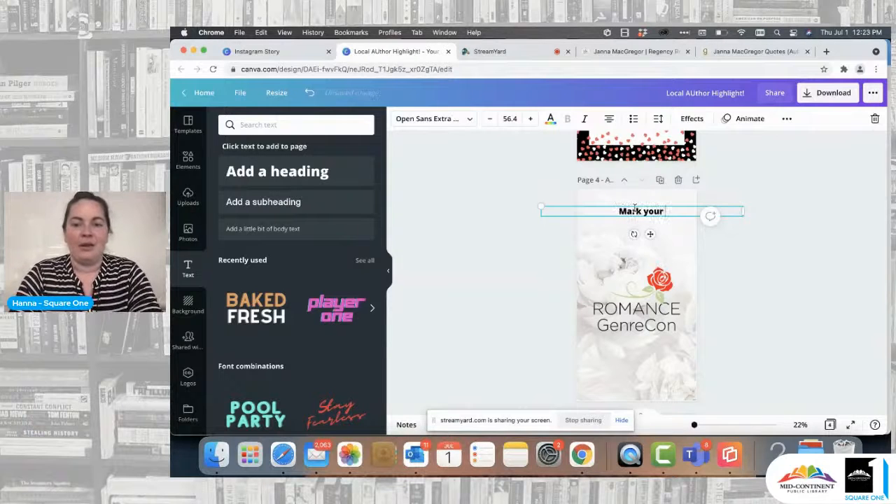
key("BackSpace")
key("BackSpace")
key("BackSpace")
key("BackSpace")
key("BackSpace")
key("BackSpace")
key("BackSpace")
key("BackSpace")
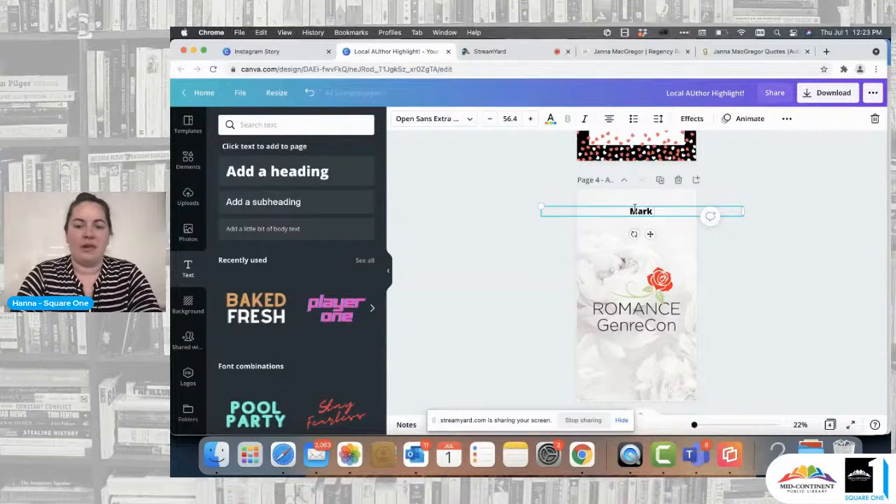
type("Your Calendars!")
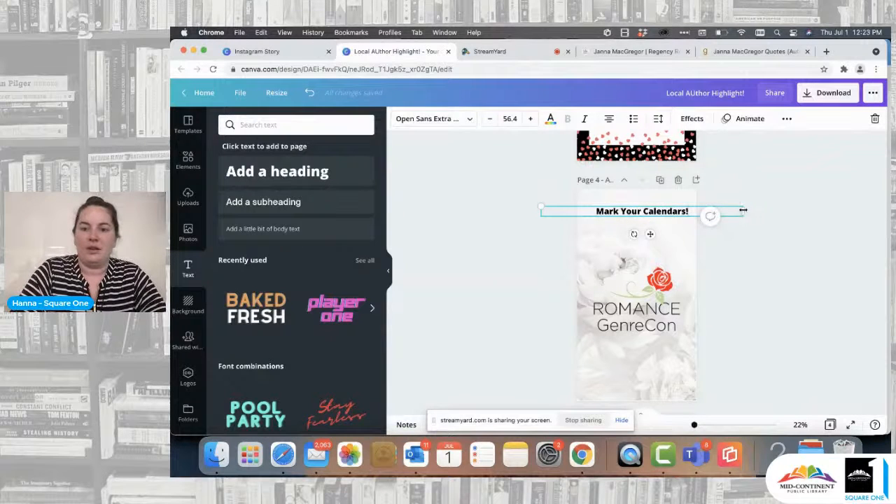
Step: Narrow the heading's text box, enlarge its text to about size 88.7 on two lines, and center it above the logo
left_click_drag(744, 210, 659, 209)
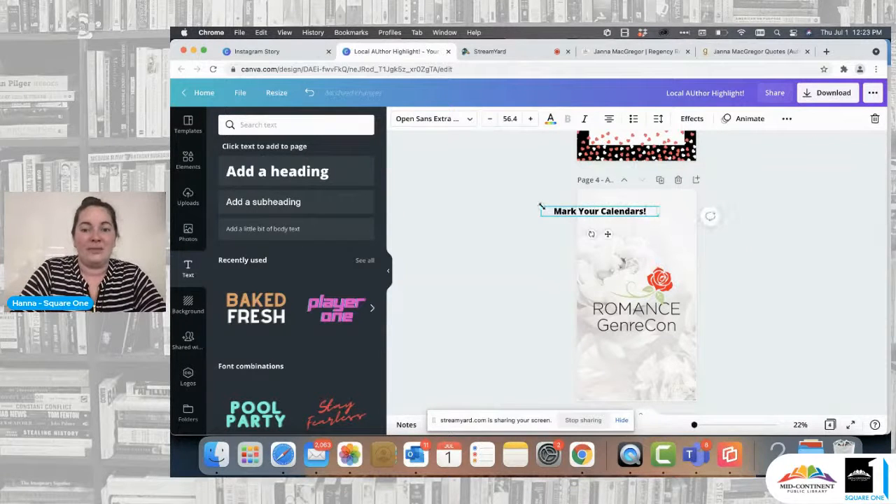
left_click_drag(541, 206, 525, 190)
left_click(581, 233)
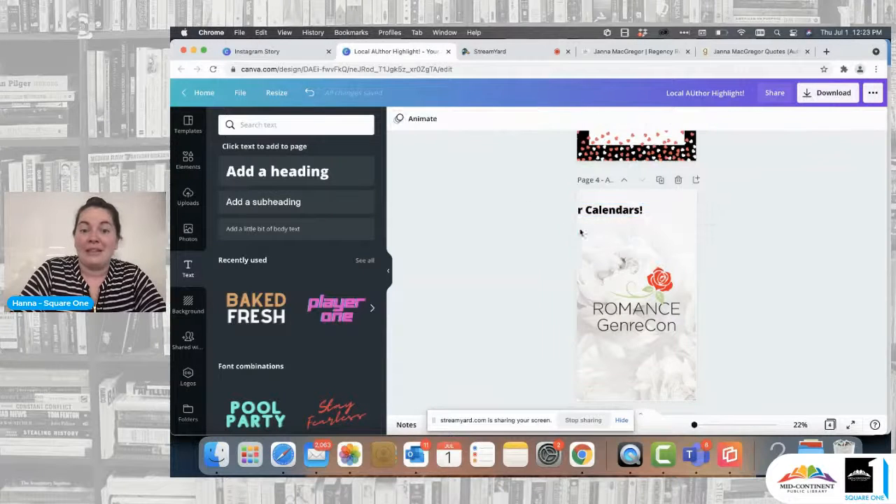
left_click_drag(595, 214, 657, 209)
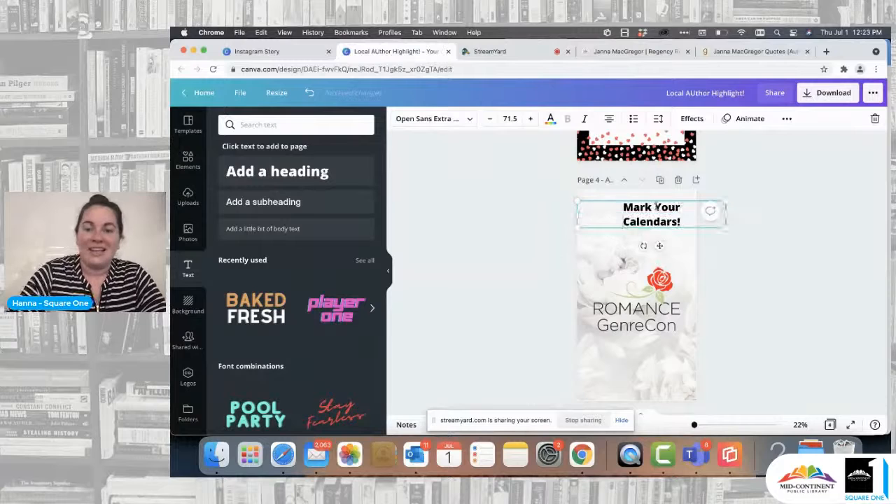
left_click_drag(728, 222, 762, 222)
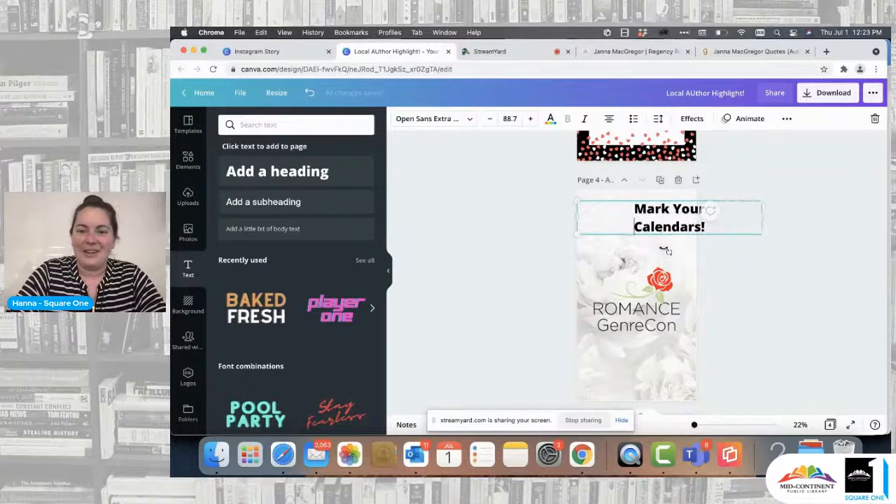
left_click(559, 251)
left_click_drag(676, 222, 643, 222)
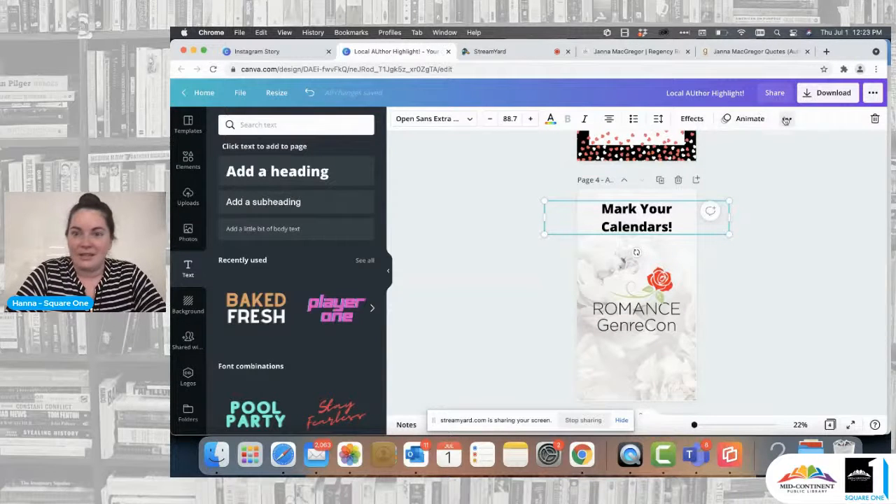
Step: Duplicate the heading on page 4, place the copy below the logo, and change its text to "Aug 2 - 6"
left_click(787, 118)
left_click_drag(657, 216, 602, 367)
double_click(647, 371)
type("Au")
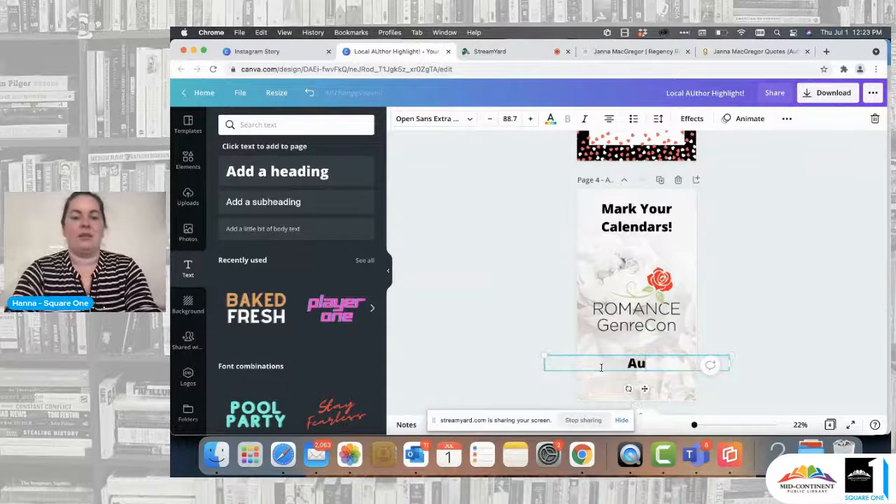
type("g 2-")
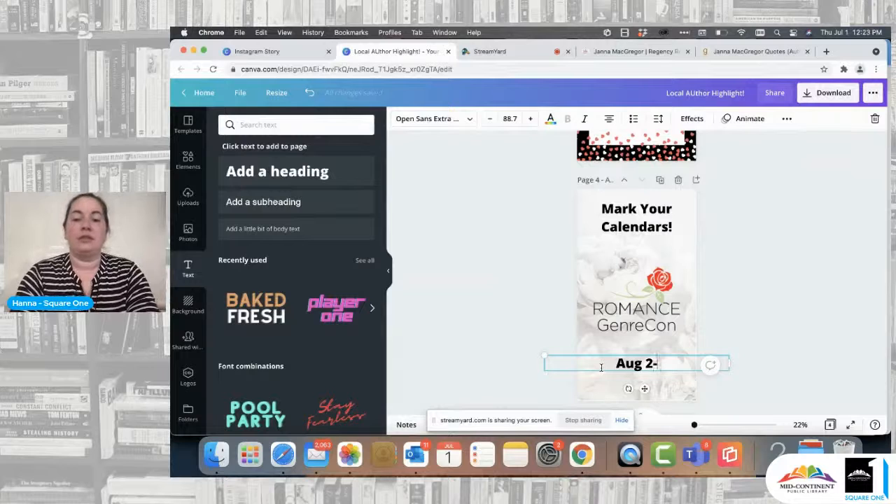
key("BackSpace")
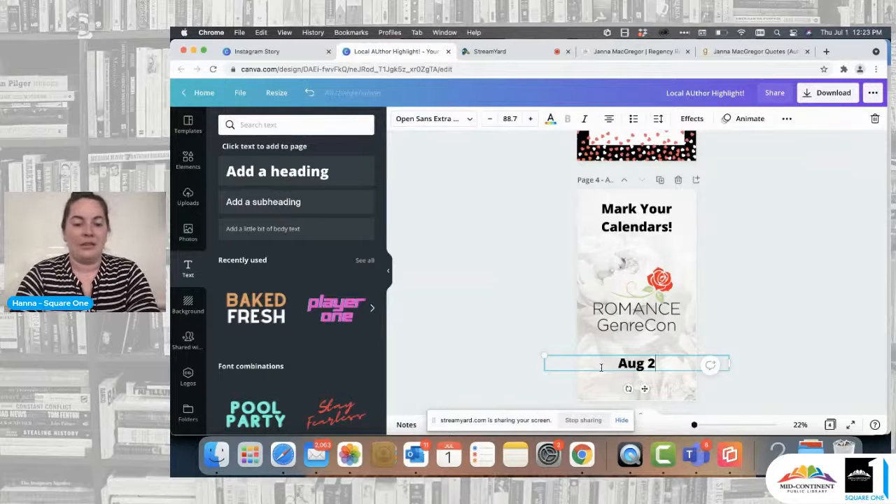
type("- 6")
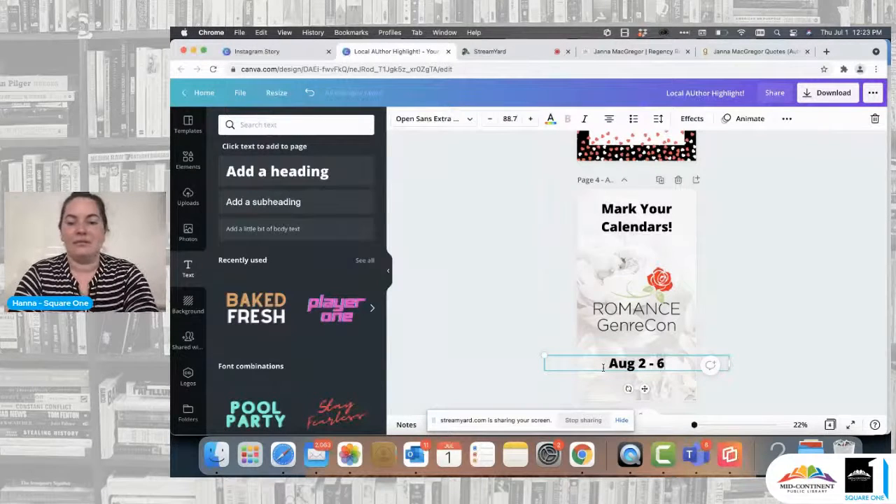
left_click(787, 300)
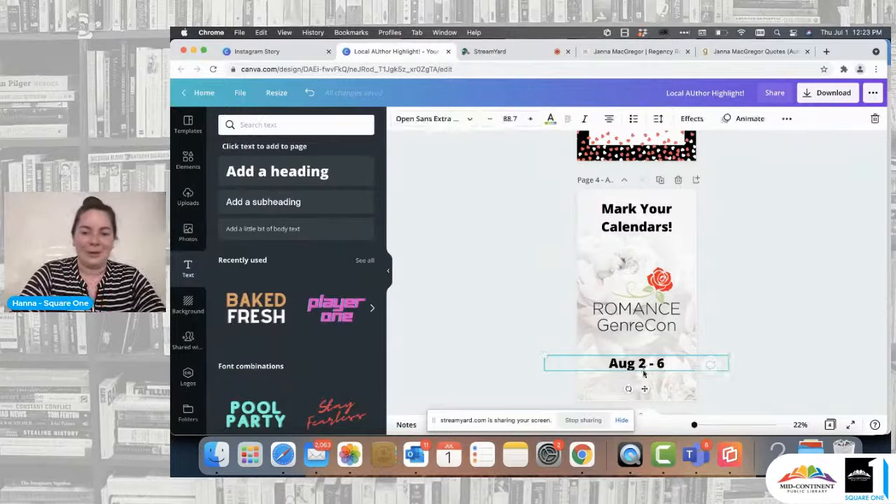
Step: Move the date text lower, close to the bottom edge of page 4, keeping it centered
left_click_drag(645, 364, 642, 381)
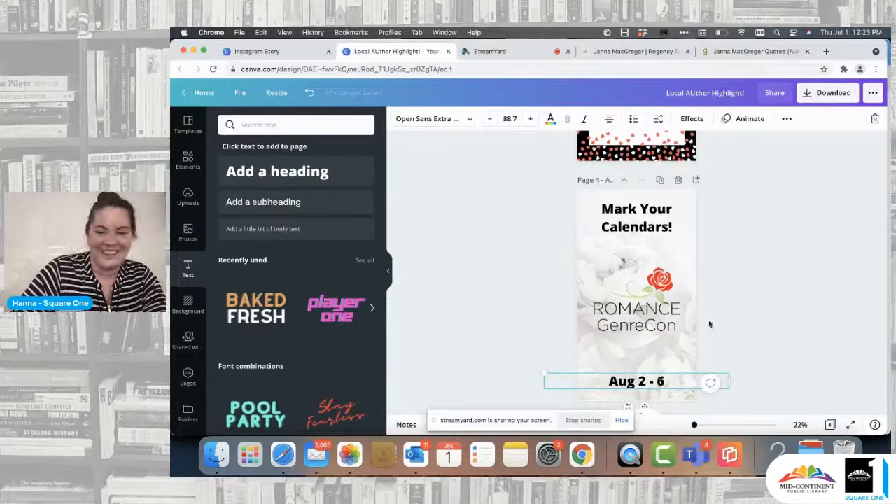
left_click(757, 305)
left_click(649, 383)
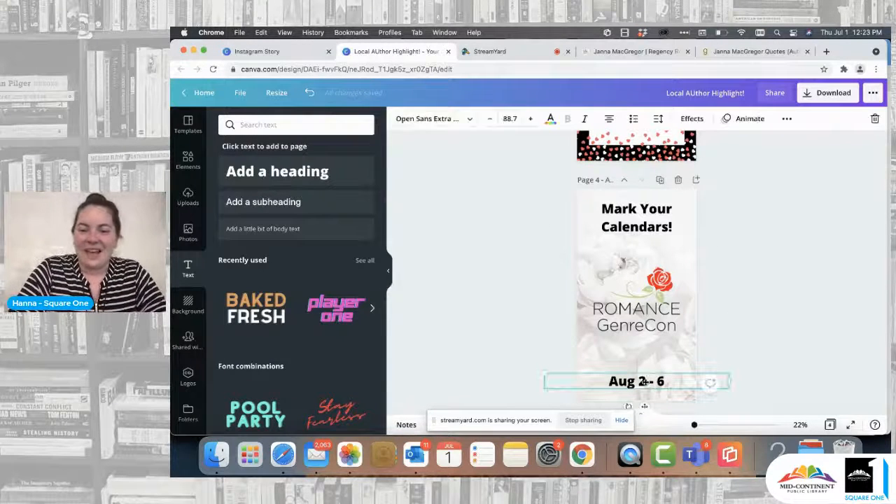
left_click(804, 286)
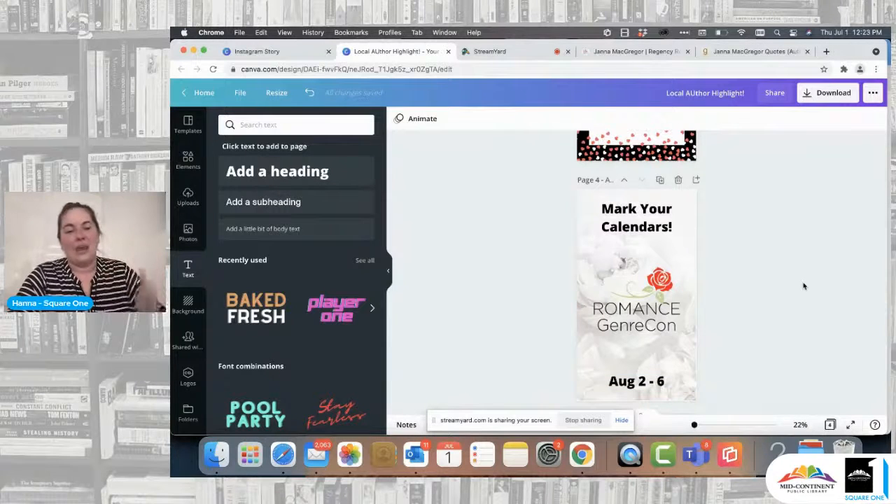
Step: Download all 4 pages of the story as PNG files and dismiss the sharing prompt
scroll(804, 286, "up", 10)
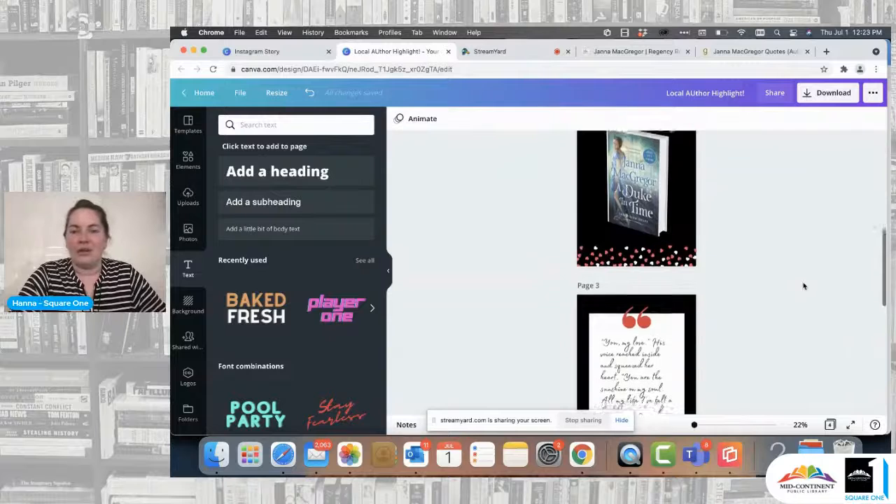
scroll(804, 283, "up", 5)
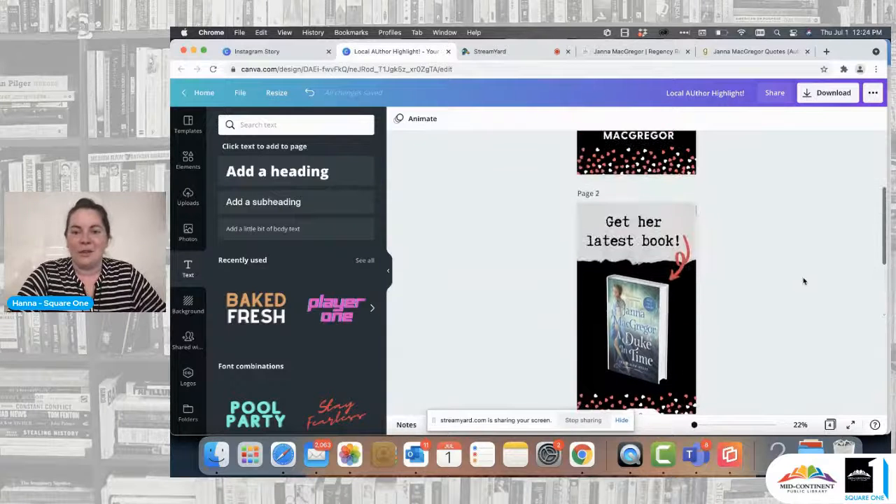
scroll(756, 234, "up", 5)
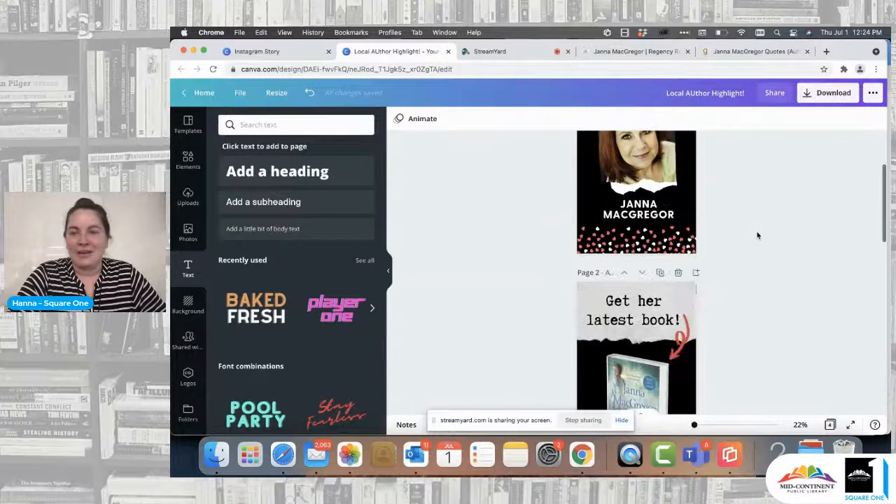
left_click(827, 94)
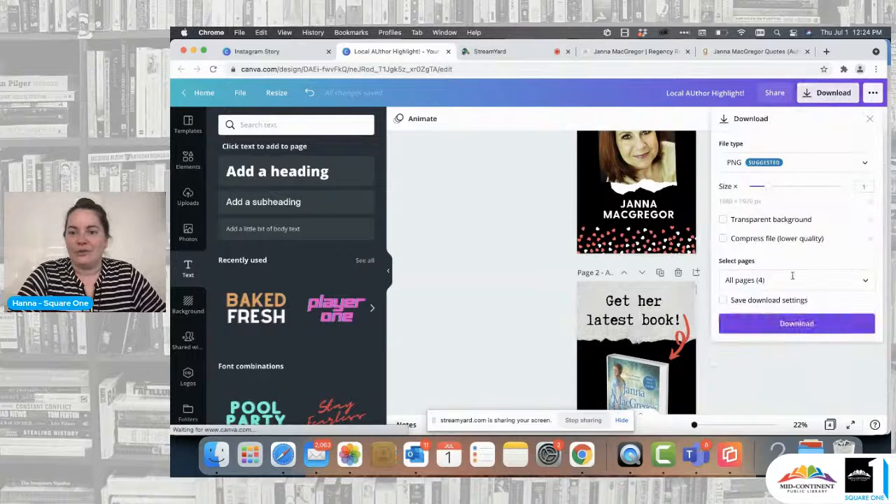
left_click(804, 324)
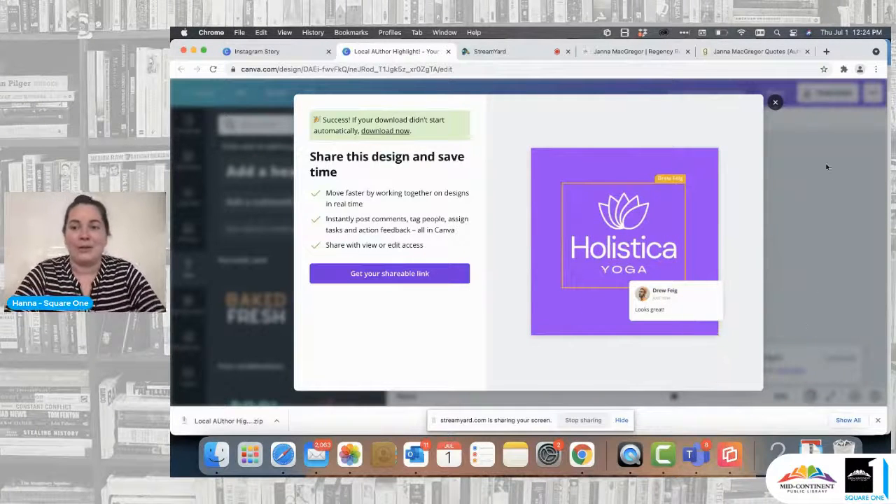
left_click(776, 104)
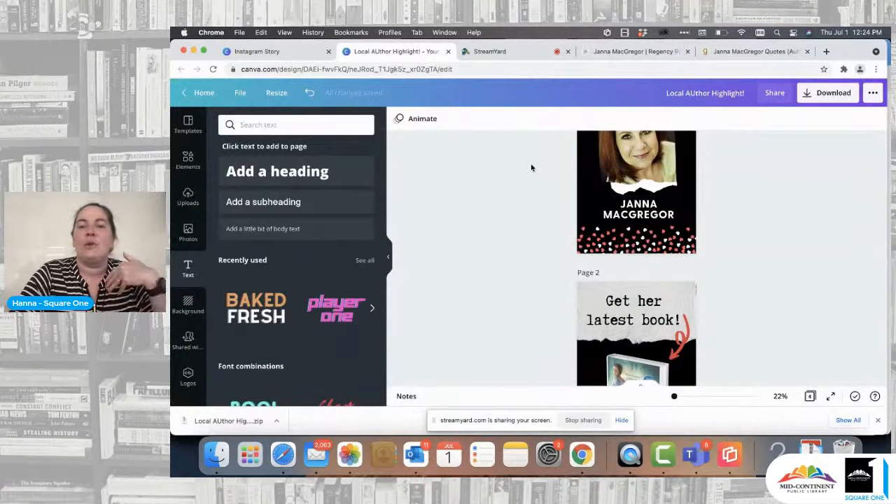
scroll(756, 258, "up", 3)
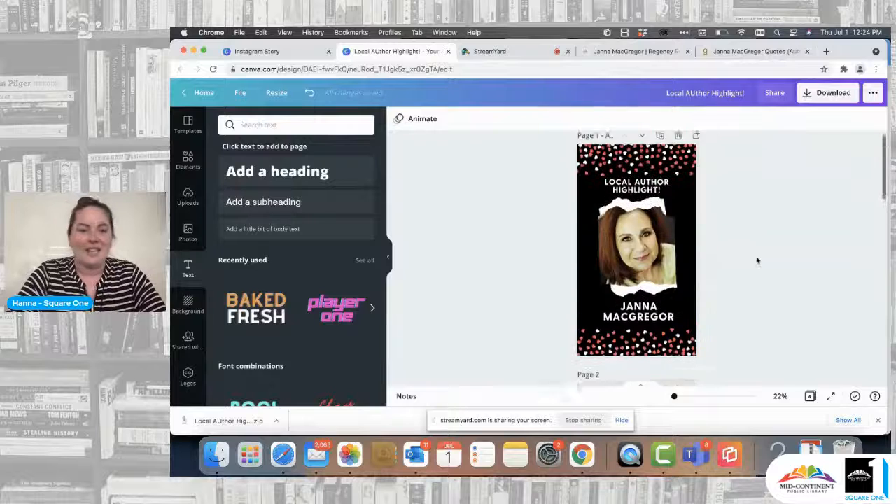
scroll(757, 258, "down", 5)
scroll(756, 258, "down", 3)
scroll(756, 256, "up", 5)
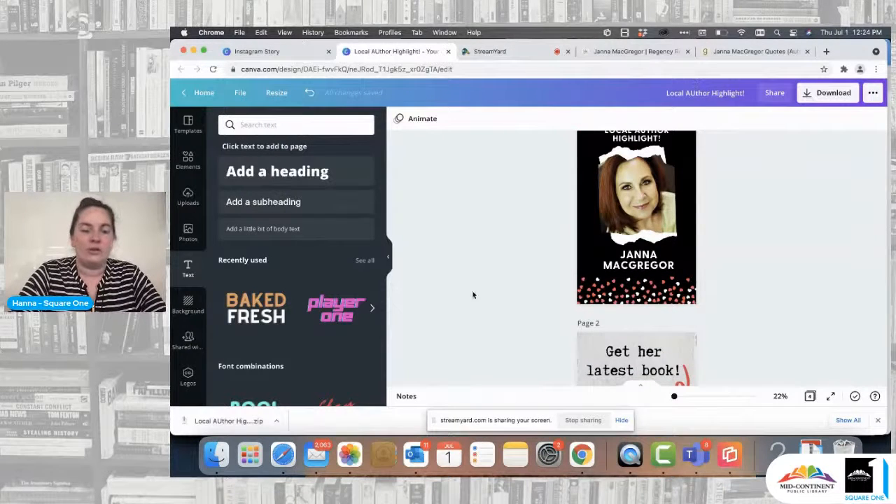
Step: Switch to Safari and bring up the Square One Small Business Services Facebook page
left_click(284, 456)
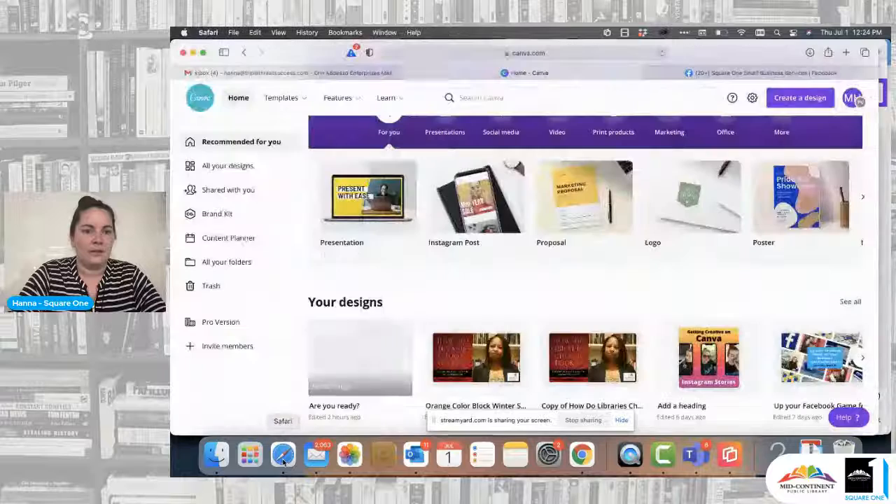
left_click(728, 72)
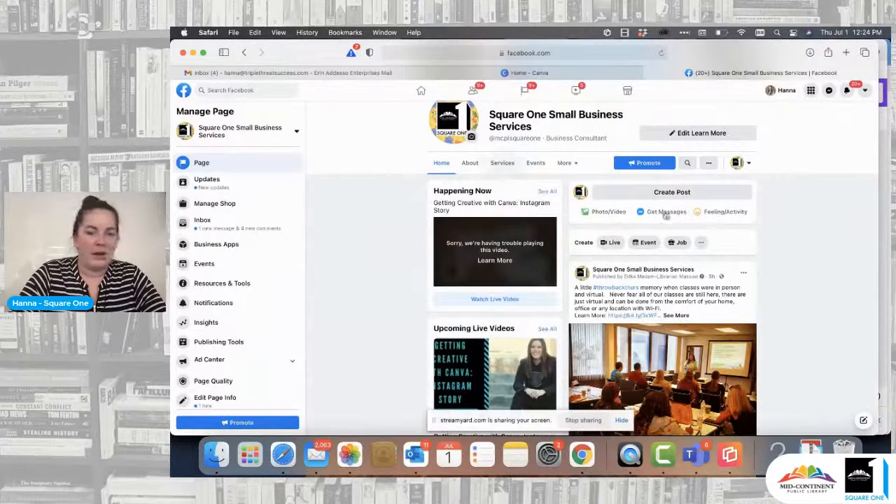
Step: Switch to managing the Romance GenreCon page, view its current story, and close the story viewer
left_click(290, 133)
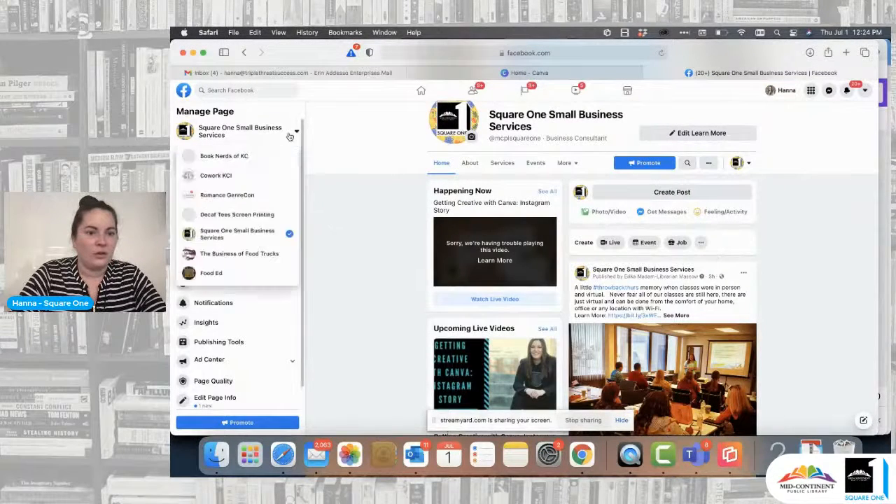
left_click(228, 195)
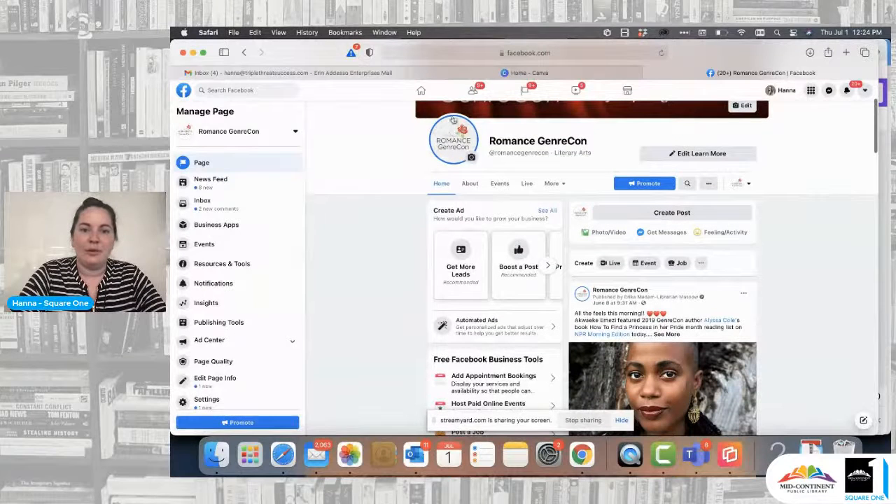
left_click(449, 154)
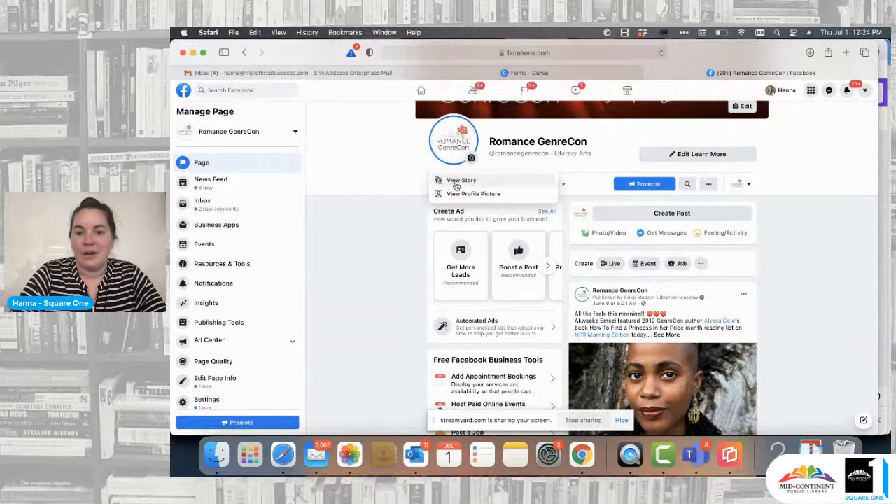
left_click(456, 183)
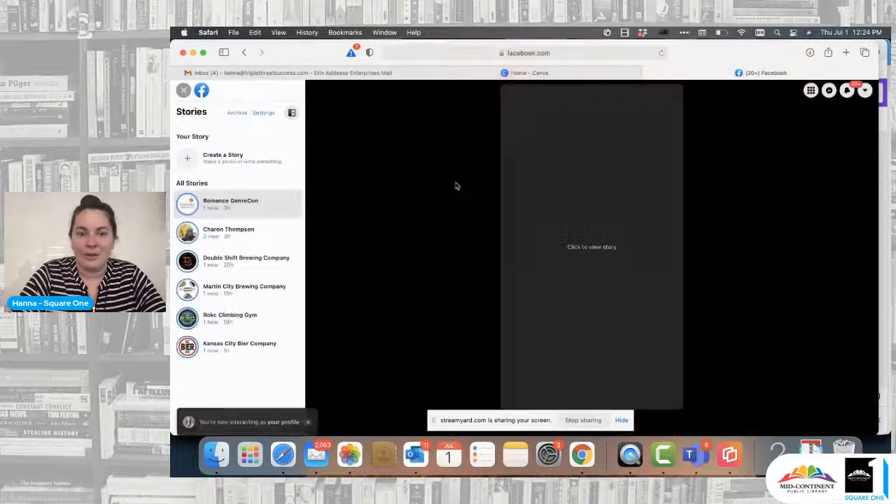
left_click(594, 247)
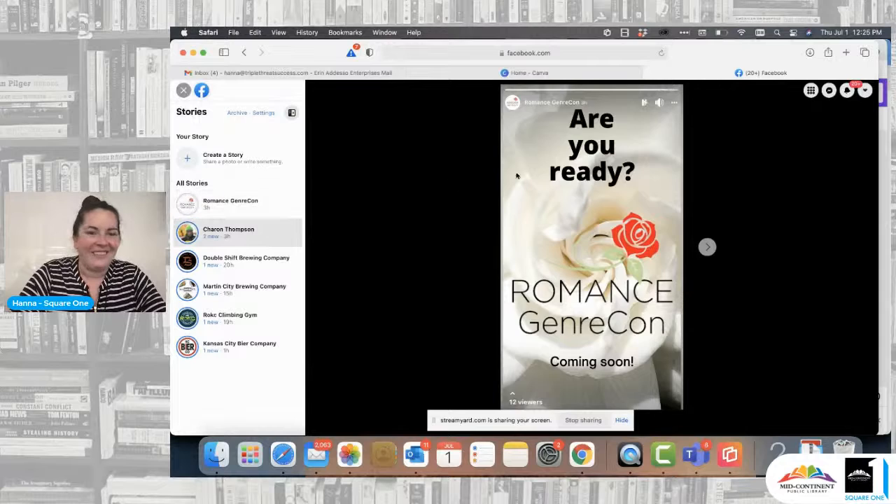
left_click(183, 91)
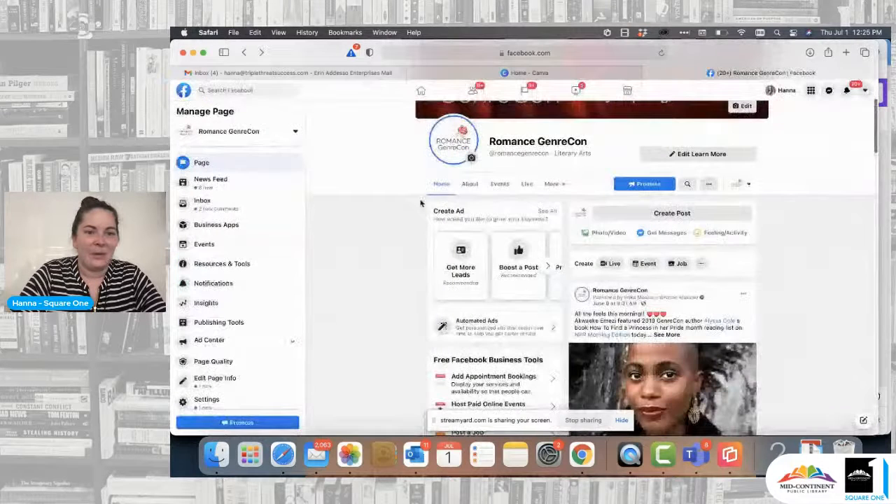
Step: Open Creator Studio from the Romance GenreCon page's publishing tools
left_click(219, 323)
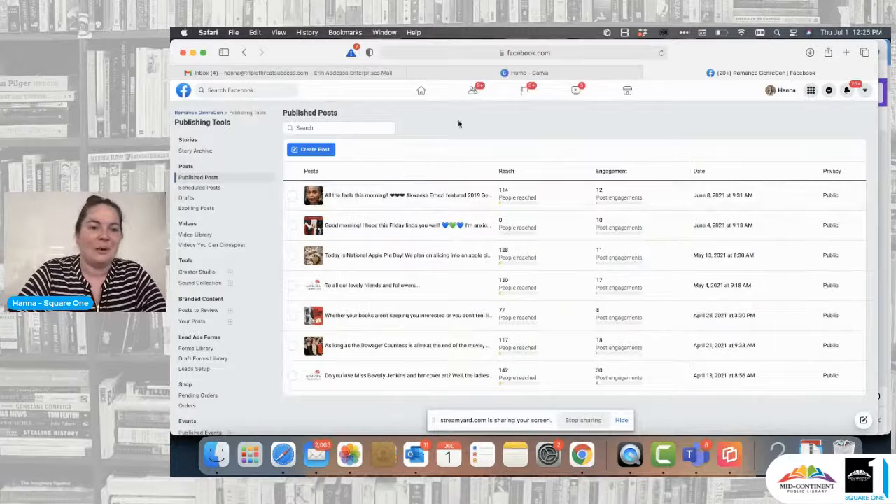
left_click(199, 272)
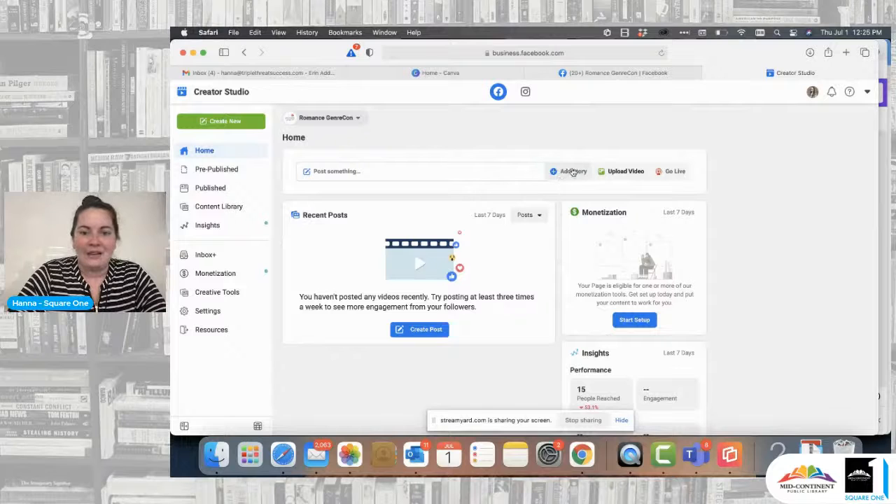
left_click(234, 125)
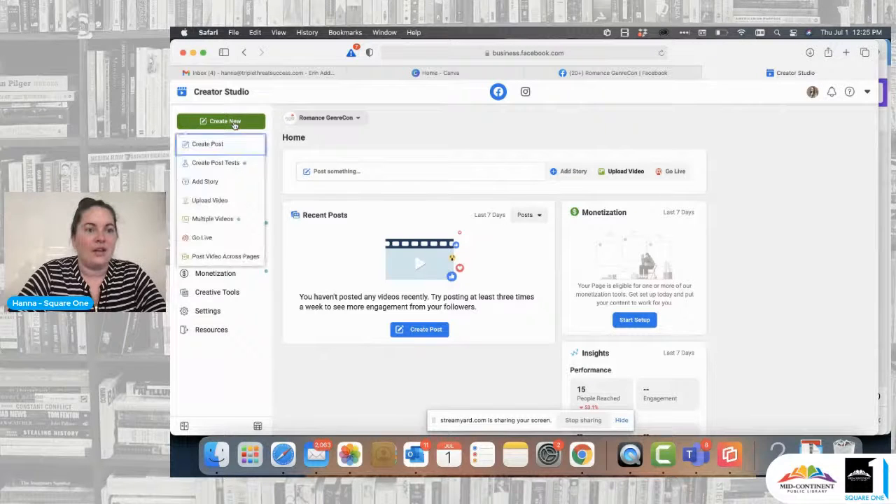
left_click(204, 182)
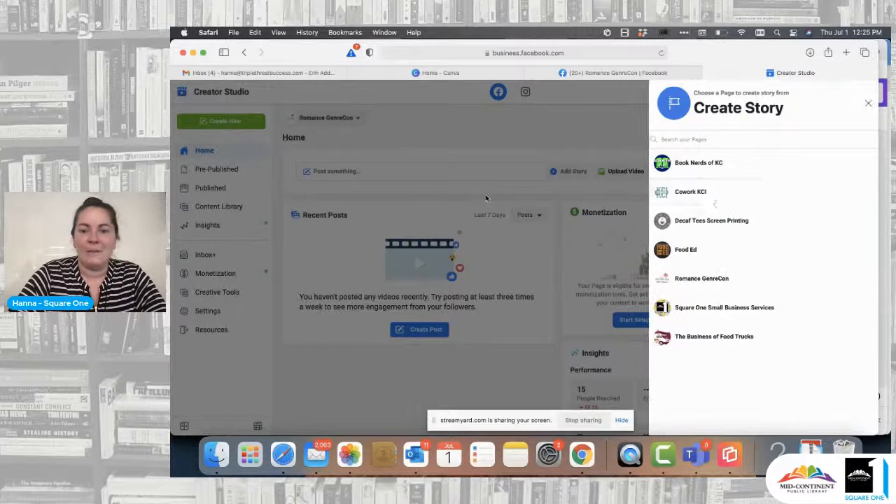
left_click(701, 279)
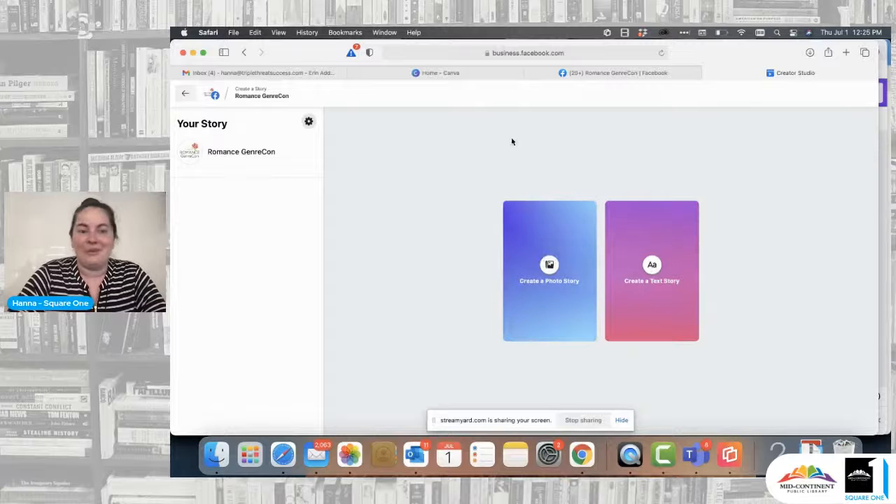
left_click(652, 268)
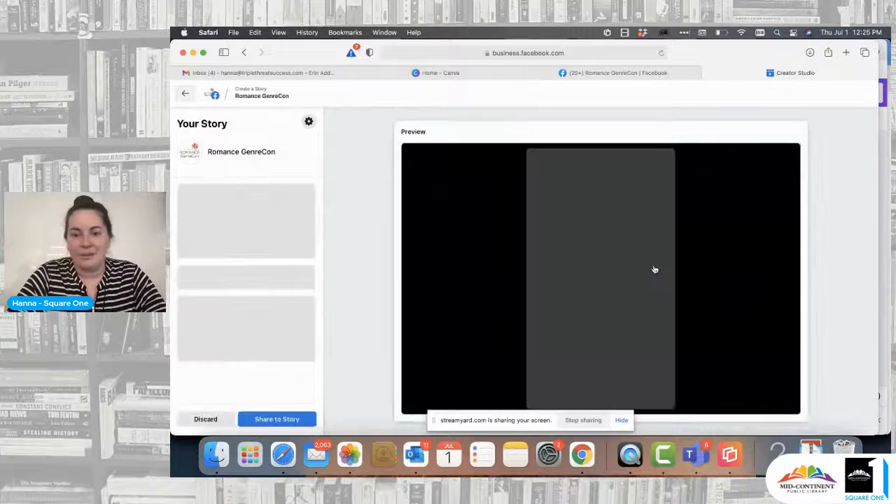
left_click(186, 93)
left_click(630, 226)
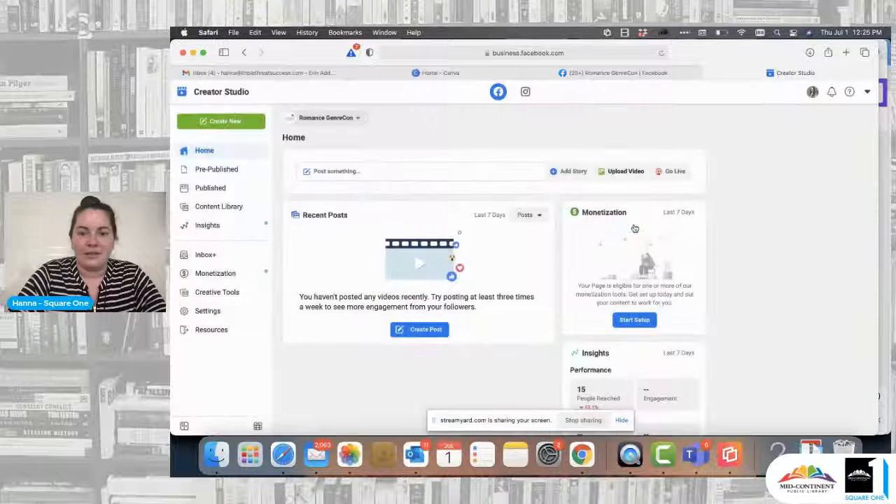
Step: Start a new story for the Romance GenreCon page, check Downloads for a photo to upload, and dismiss the file chooser
left_click(570, 171)
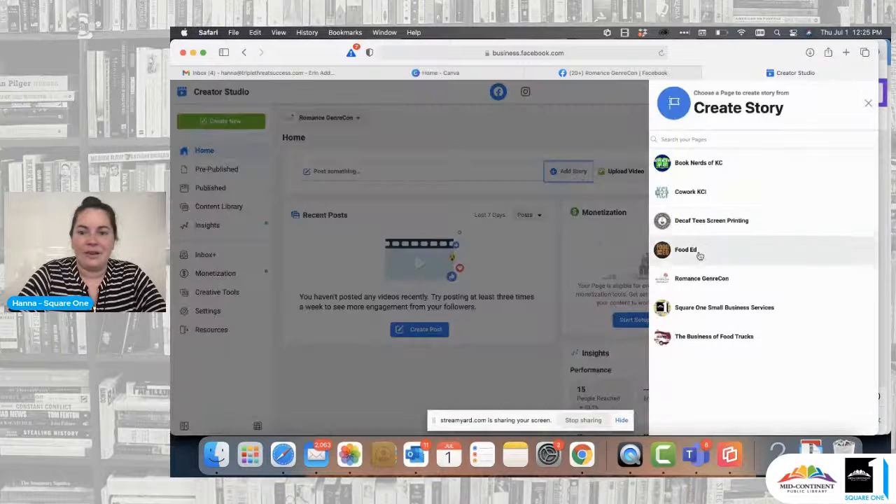
left_click(694, 278)
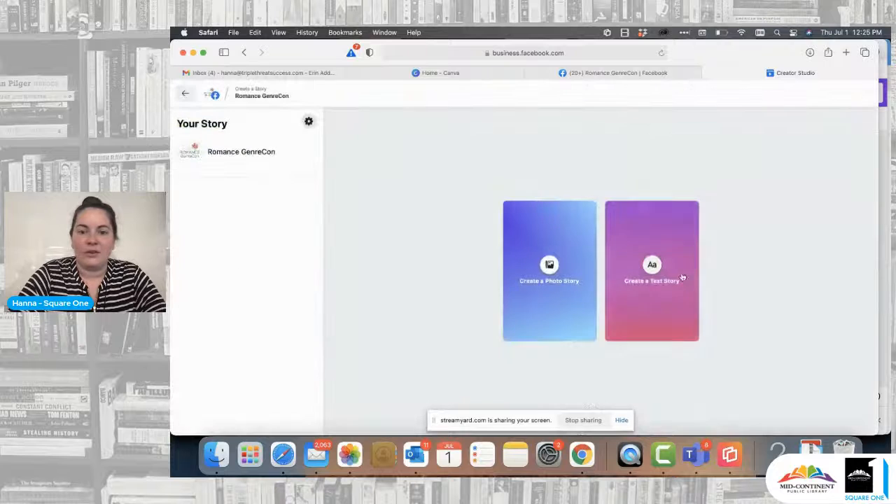
left_click(551, 265)
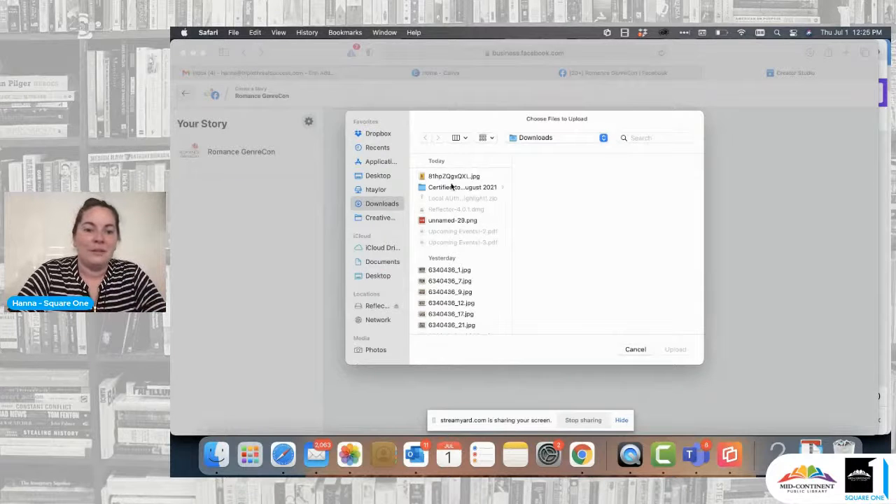
left_click(643, 352)
Step: Extract the downloaded Local AUthor Highlight! archive and return to the Creator Studio story page
left_click(811, 452)
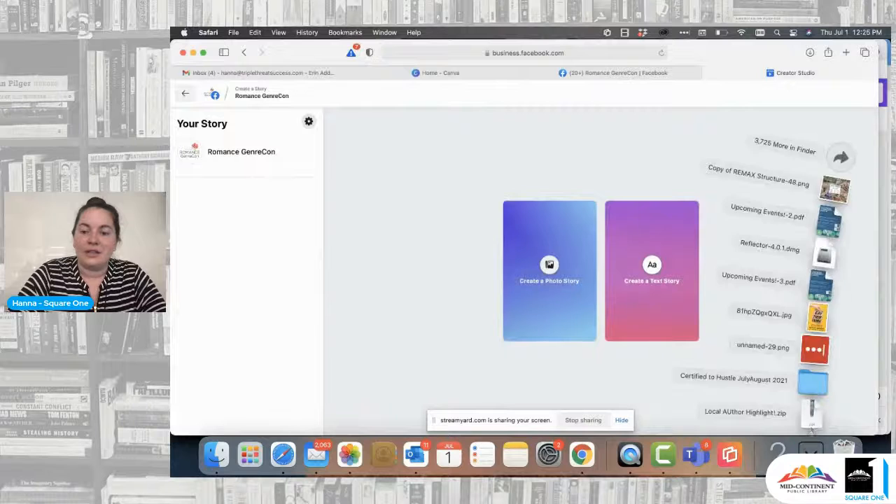
left_click(812, 415)
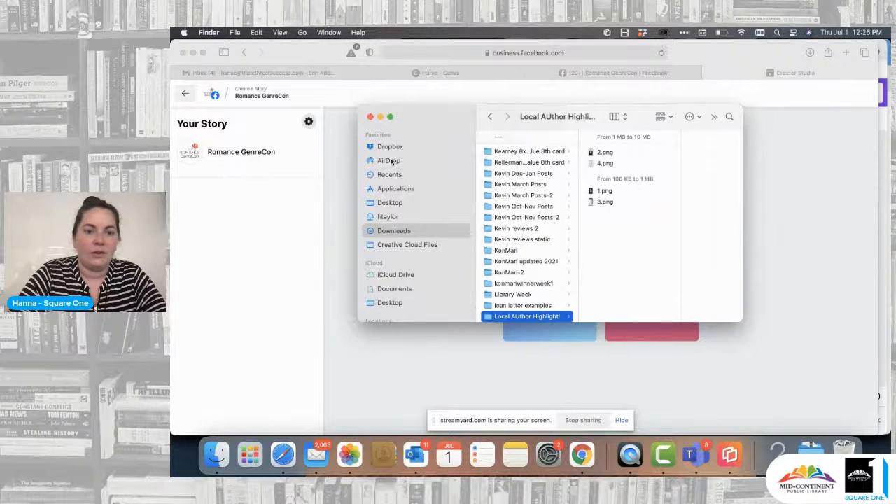
left_click(369, 116)
left_click(617, 73)
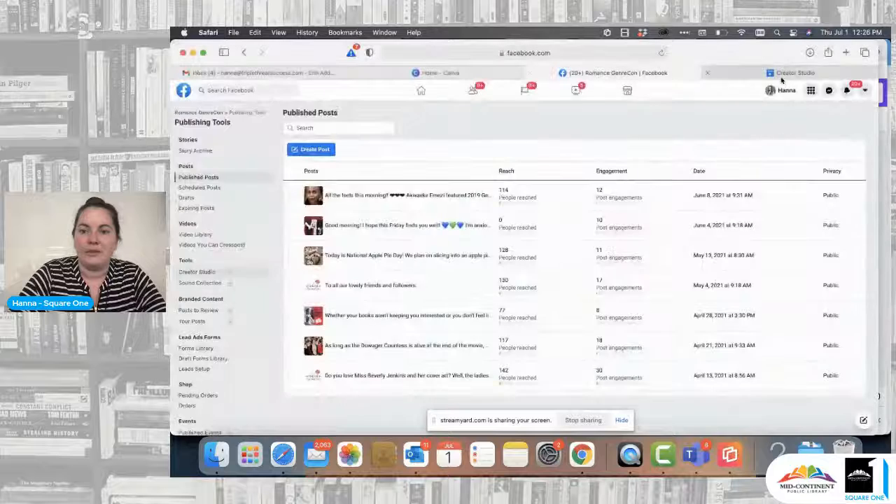
left_click(777, 74)
Step: Create a photo story from 1.png in the Local AUthor Highlight! folder and share it
left_click(547, 274)
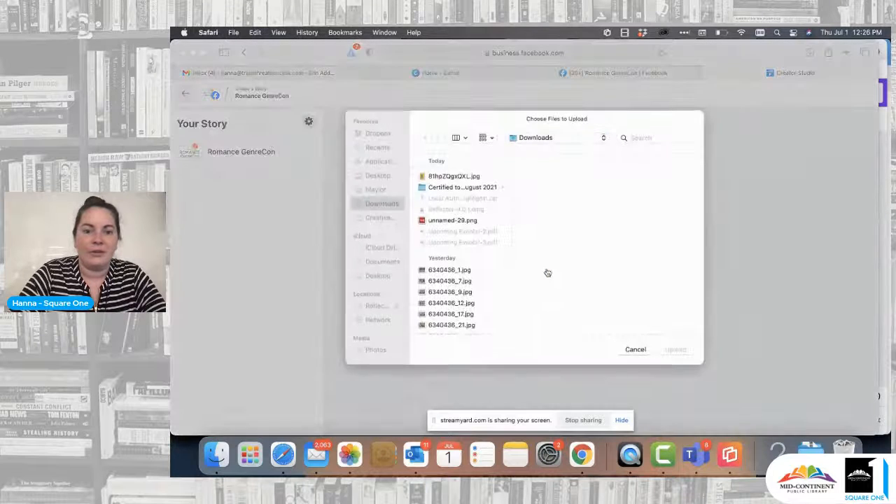
left_click(452, 200)
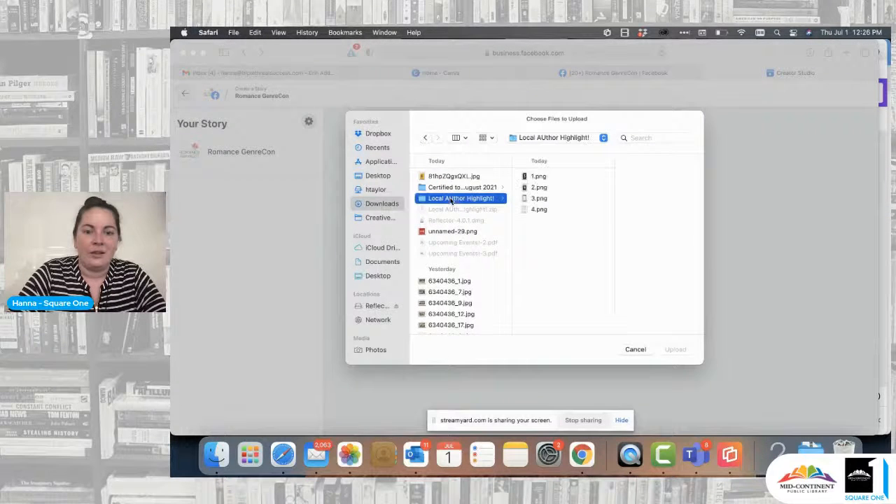
left_click(532, 178)
left_click(674, 350)
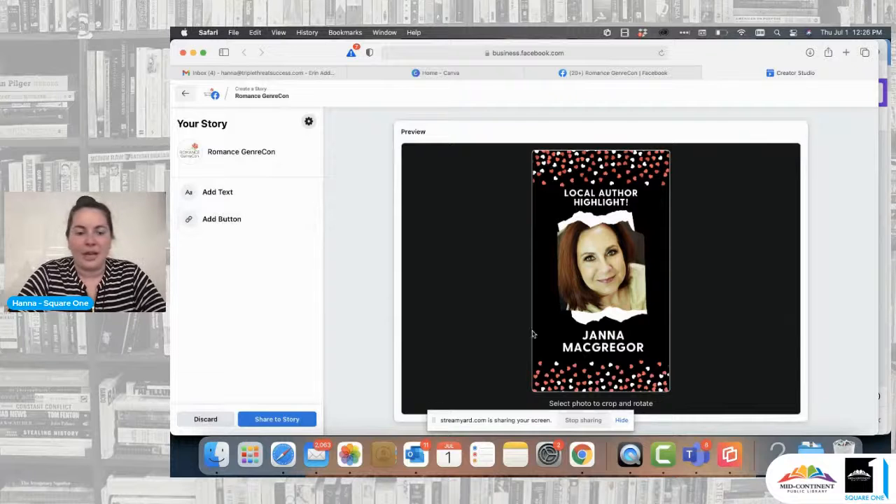
left_click(278, 420)
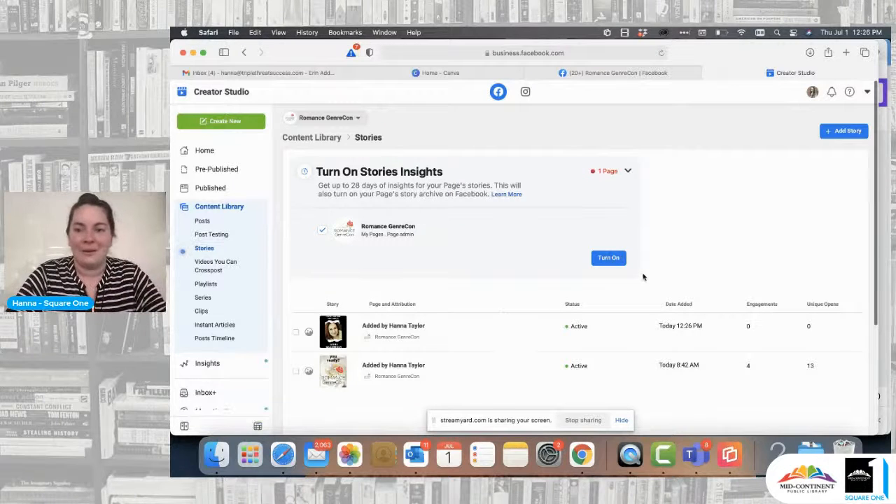
Step: Start another photo story for the Romance GenreCon page and upload 2.png
left_click(841, 133)
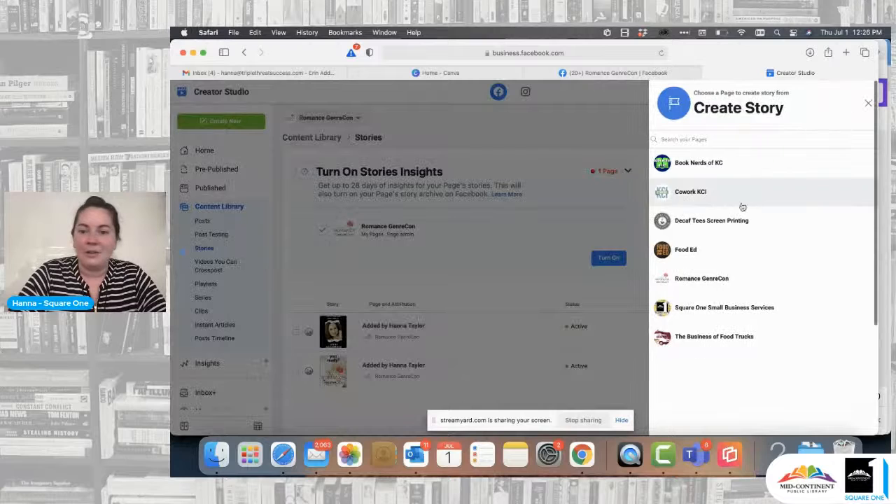
left_click(706, 279)
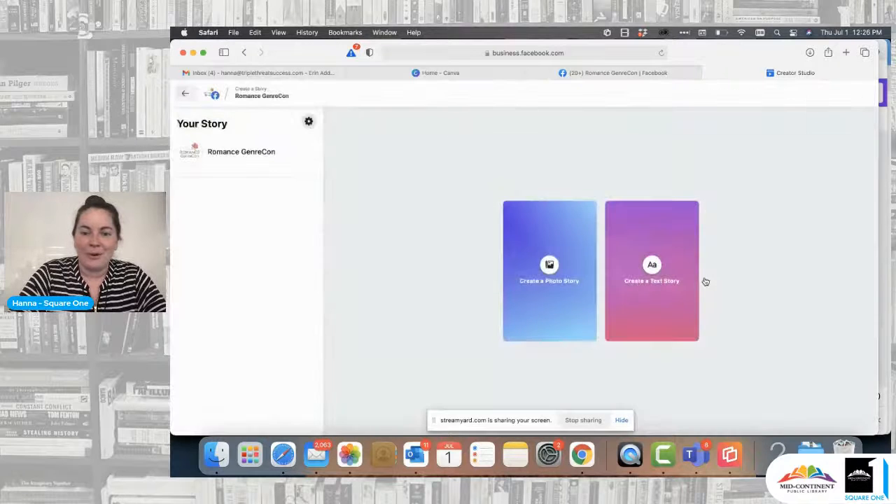
left_click(549, 266)
left_click(438, 188)
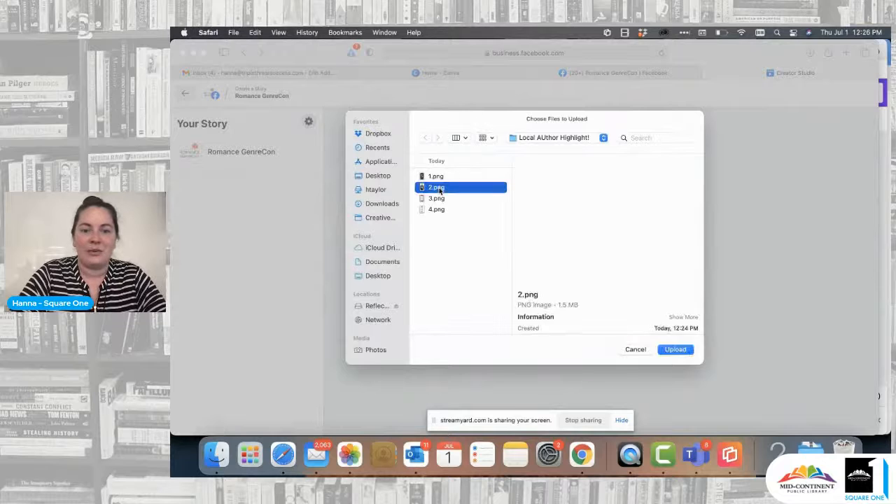
left_click(676, 350)
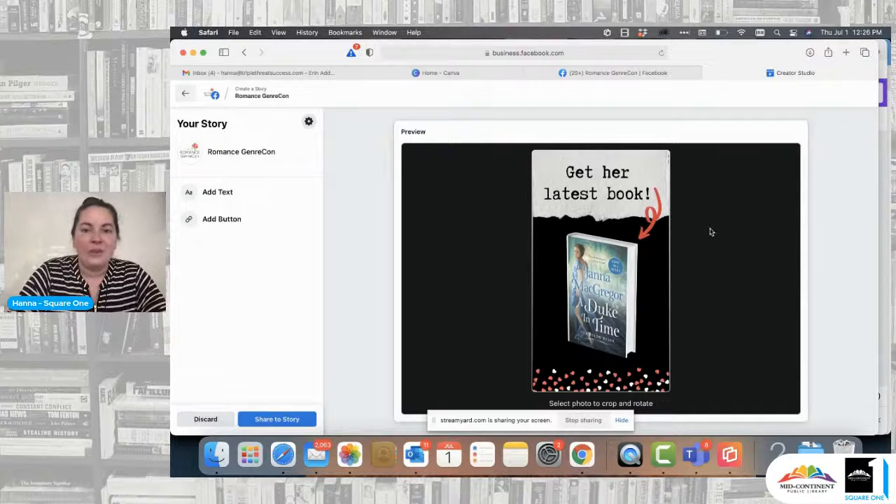
Step: Add a Shop Now button to the latest-book story
left_click(244, 227)
left_click(286, 242)
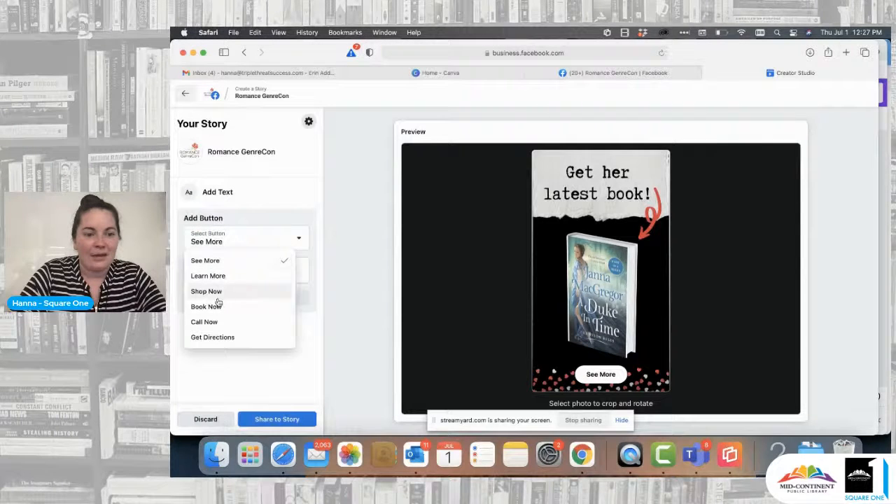
left_click(217, 293)
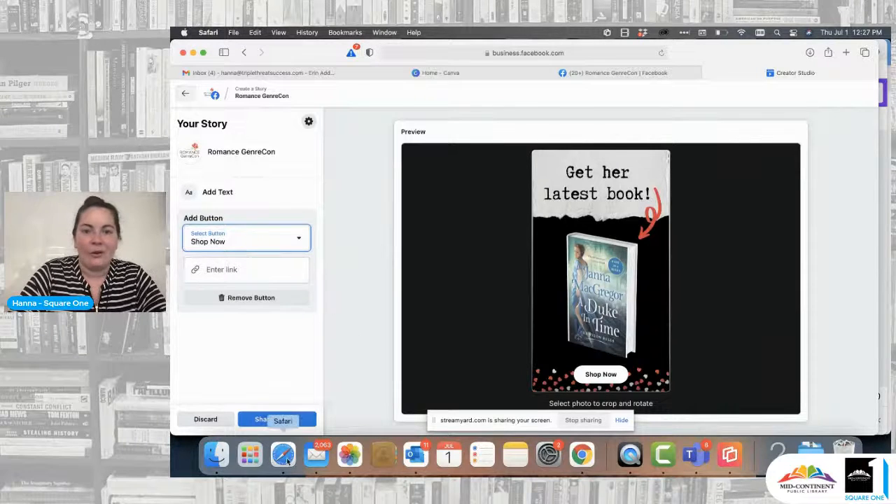
Step: Switch to Chrome and open the A Duke in Time book page on the author's website
left_click(583, 456)
left_click(633, 51)
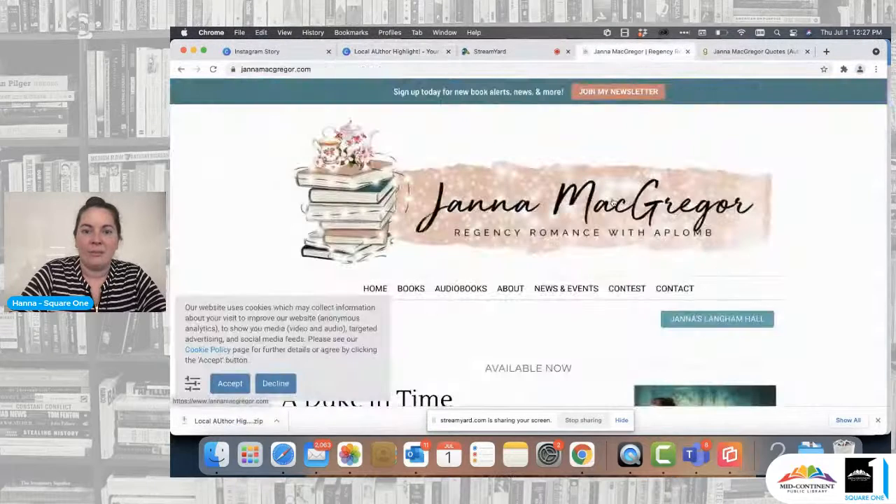
scroll(612, 203, "down", 3)
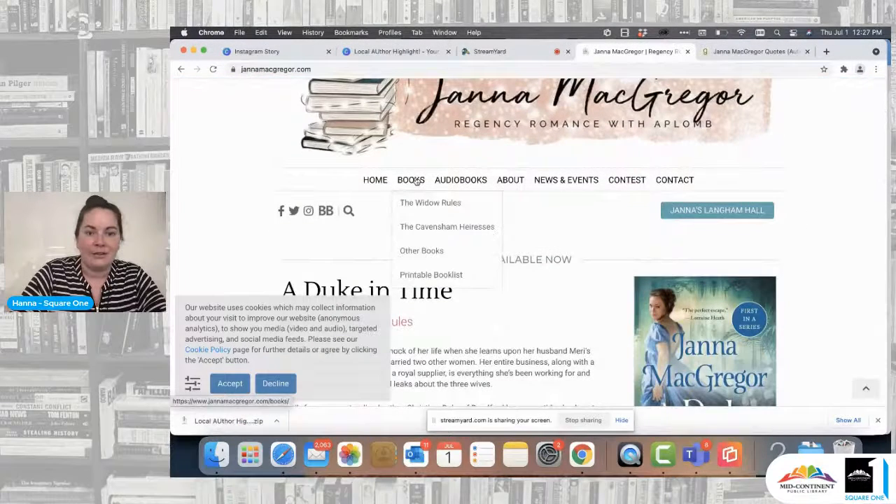
left_click(416, 181)
scroll(581, 233, "down", 2)
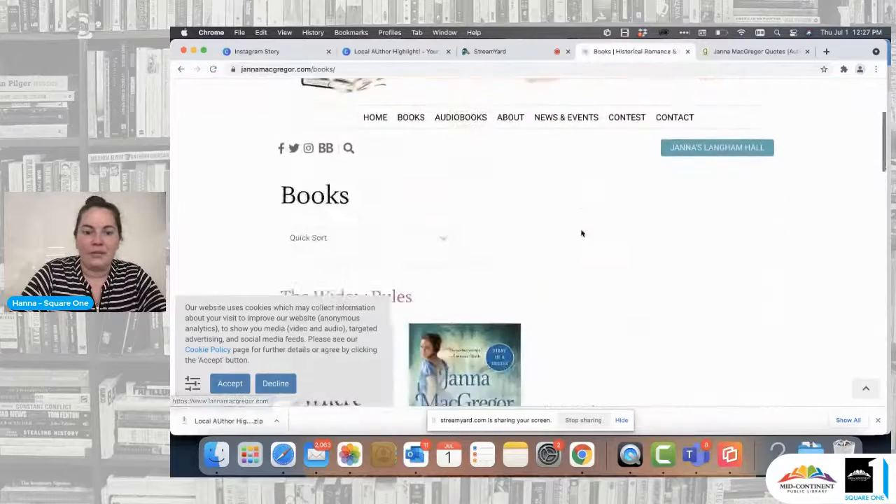
scroll(581, 233, "down", 5)
left_click(487, 203)
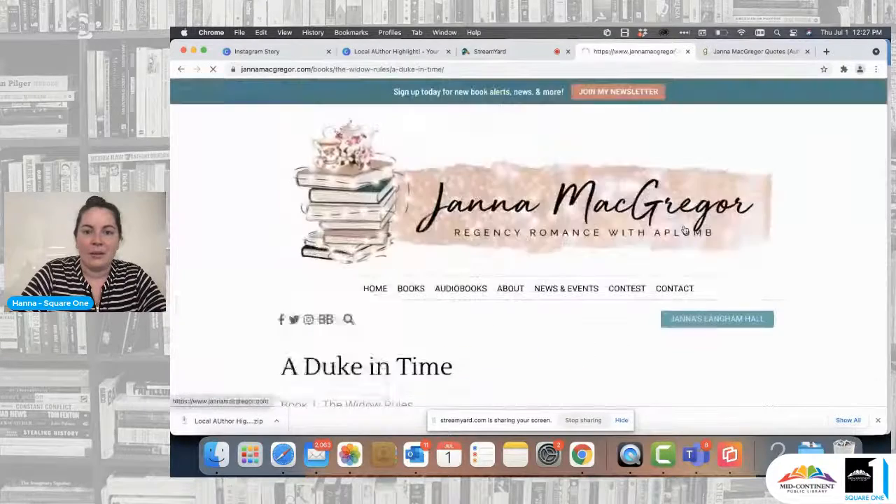
Step: Check the book's purchase options and select the full web address of its page
scroll(685, 231, "down", 10)
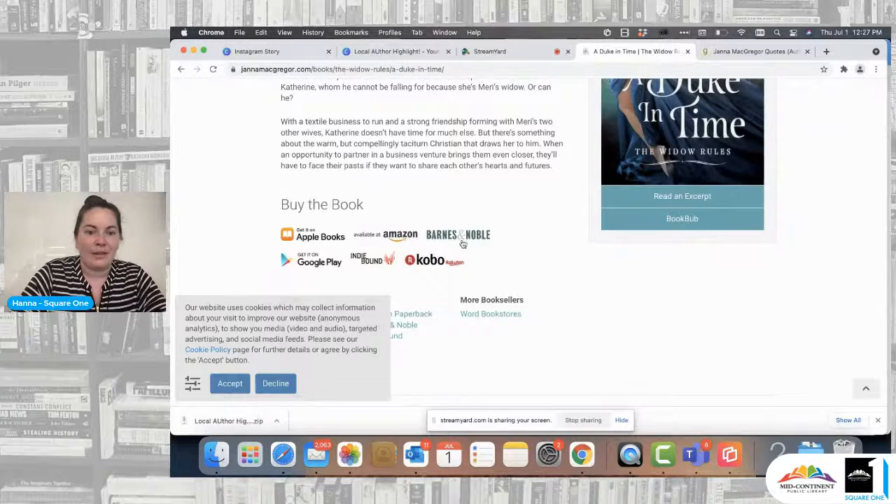
scroll(462, 243, "up", 12)
left_click(444, 69)
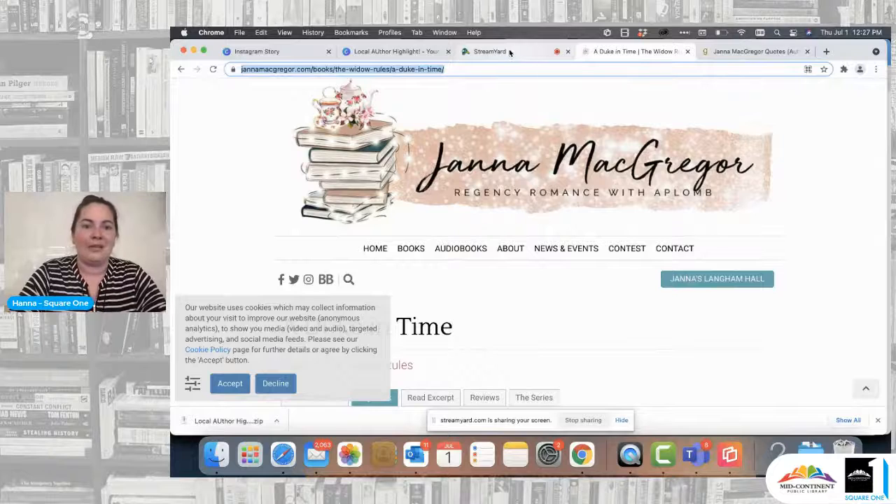
Step: Switch to Safari, paste the copied A Duke in Time page address as the Shop Now link, and share the story
left_click(372, 52)
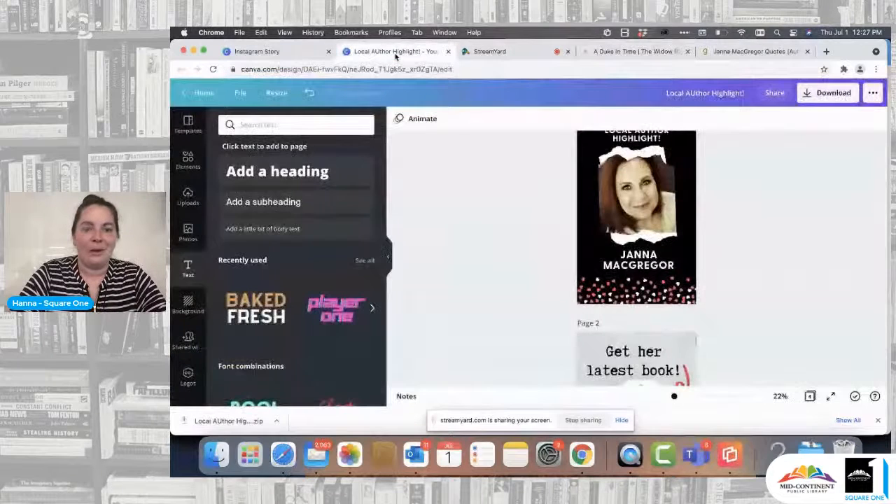
left_click(283, 457)
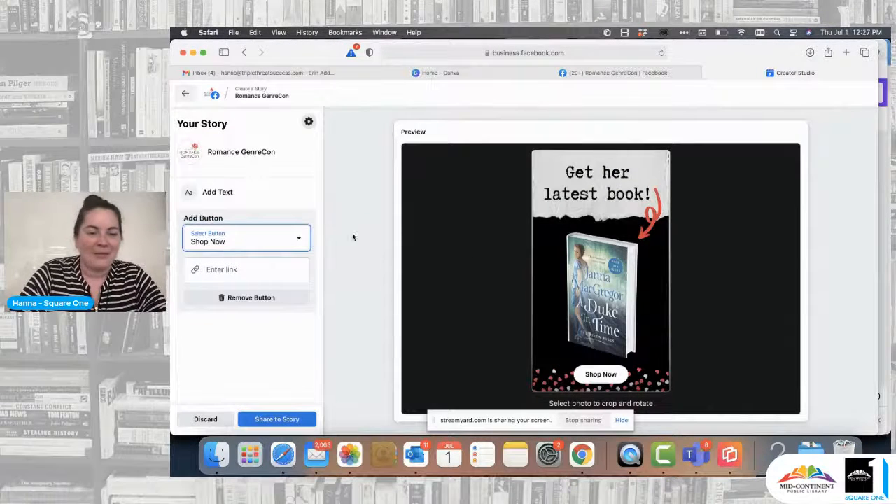
left_click(276, 274)
key("super+v")
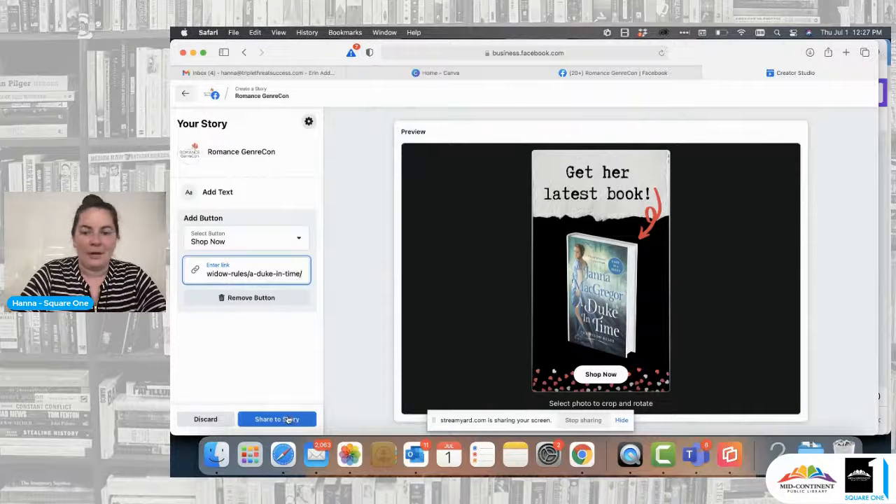
left_click(287, 418)
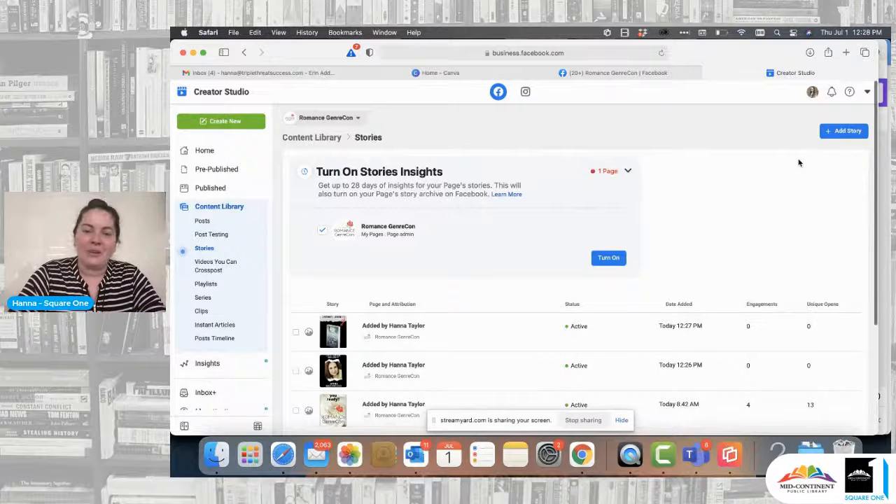
Step: Create a Romance GenreCon photo story from 3.png and share it
left_click(846, 131)
left_click(704, 280)
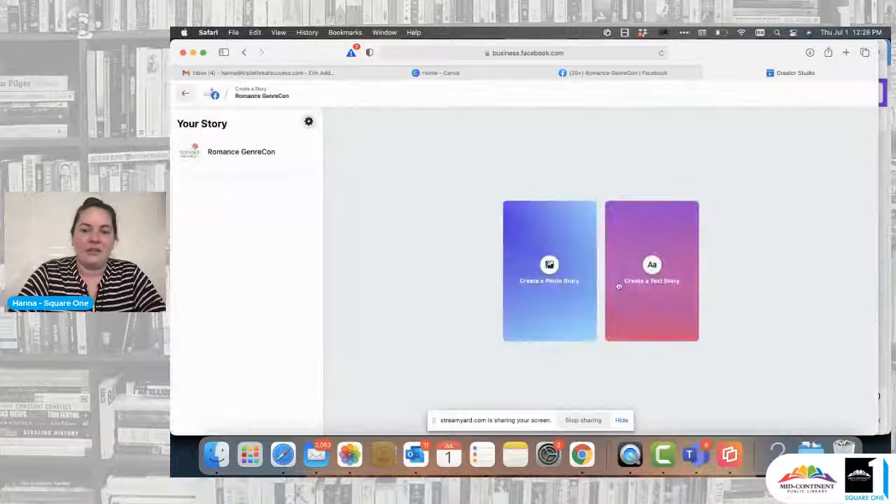
left_click(560, 268)
left_click(436, 198)
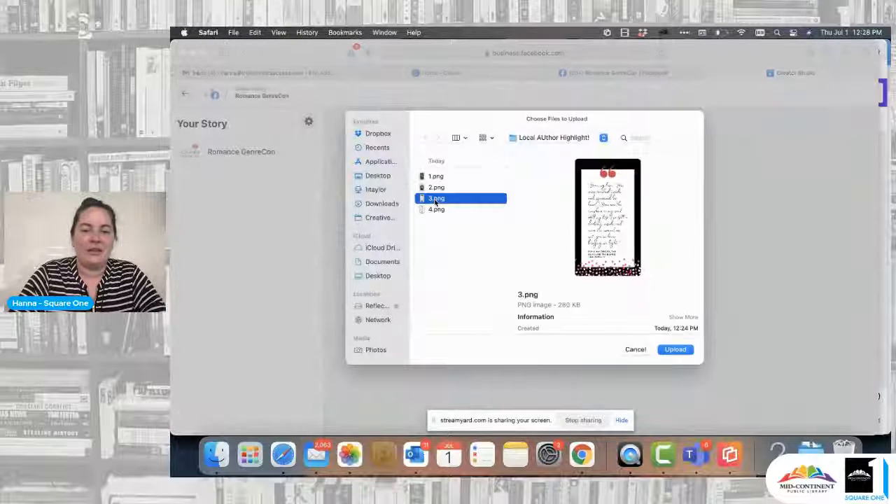
left_click(676, 348)
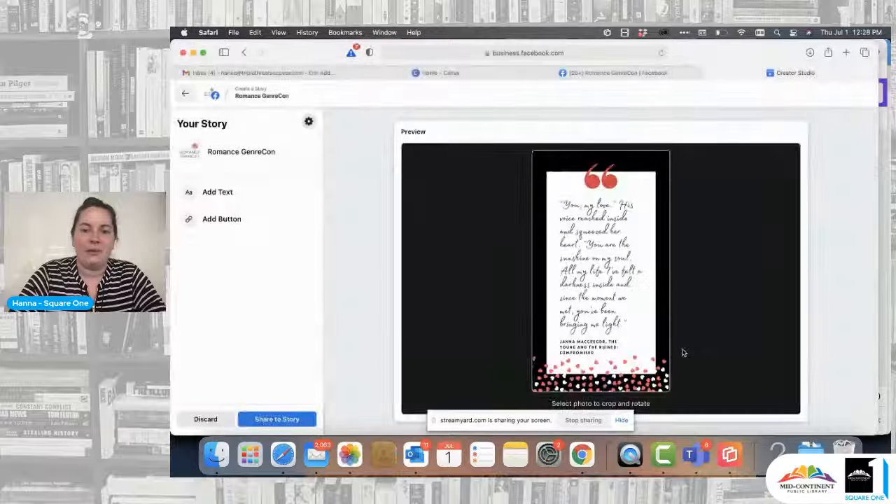
left_click(276, 420)
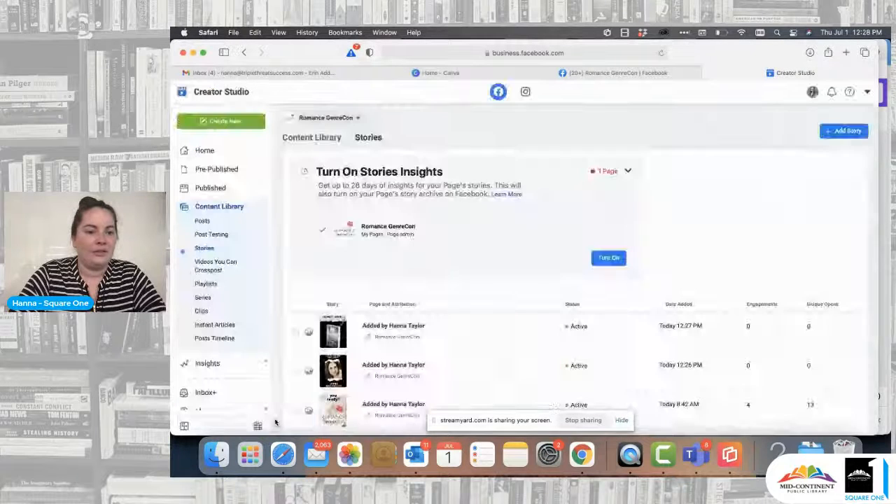
Step: Start another photo story for the Romance GenreCon page and upload 4.png
left_click(832, 133)
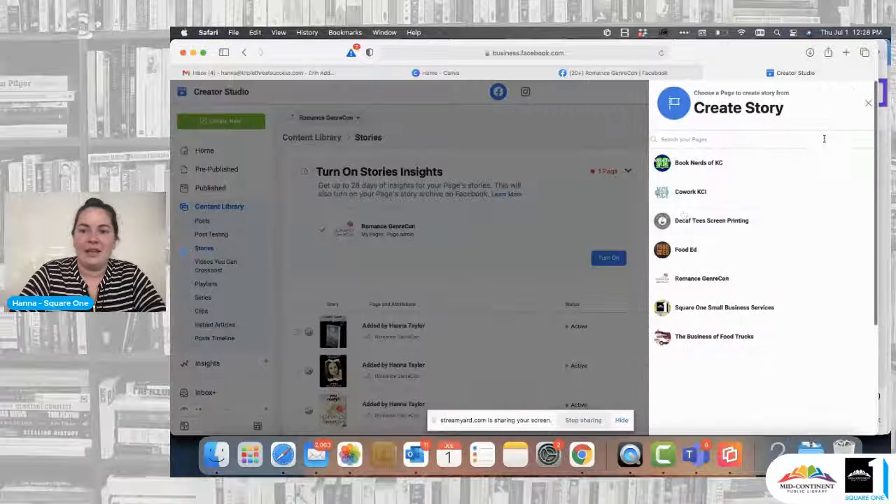
left_click(704, 280)
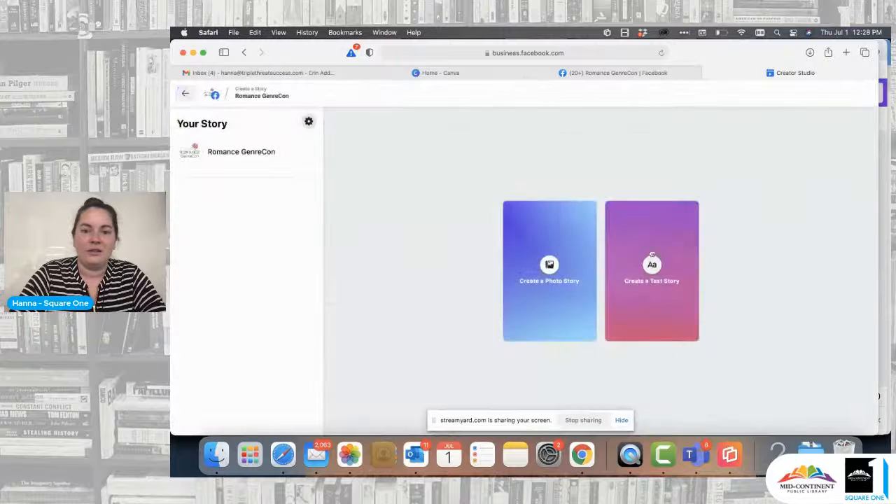
left_click(556, 264)
left_click(444, 209)
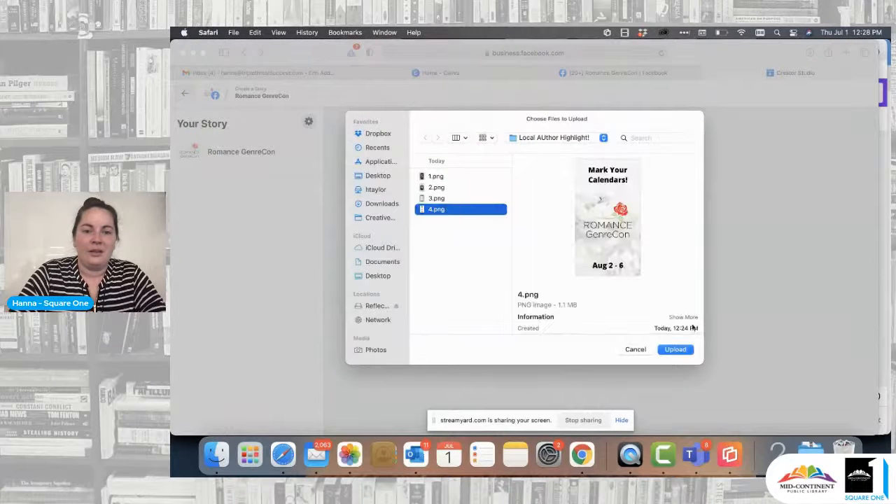
left_click(676, 349)
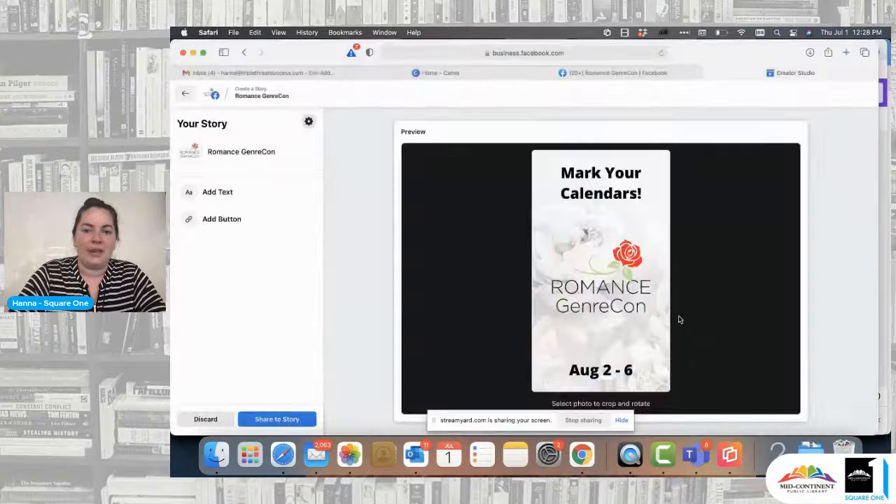
left_click(225, 219)
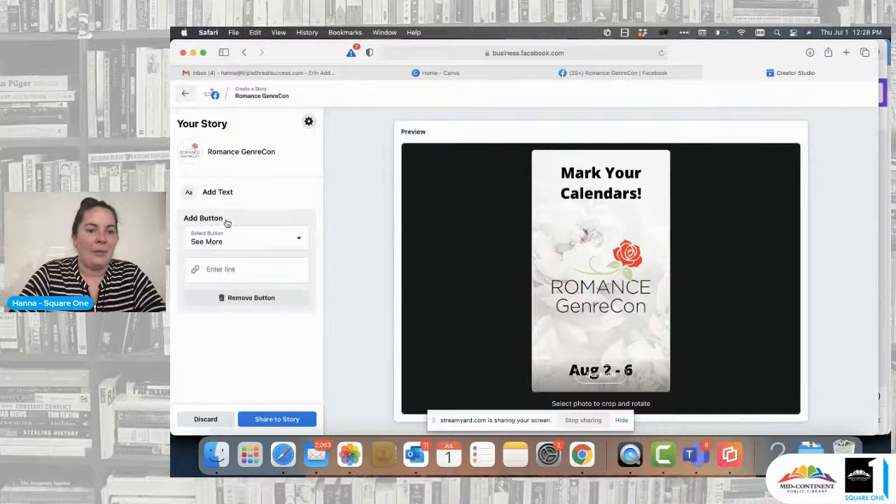
left_click(295, 243)
left_click(233, 277)
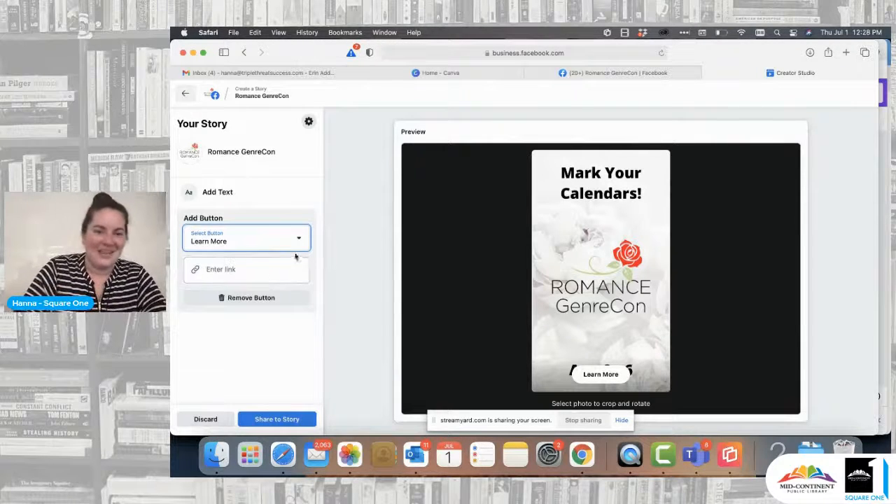
left_click(255, 301)
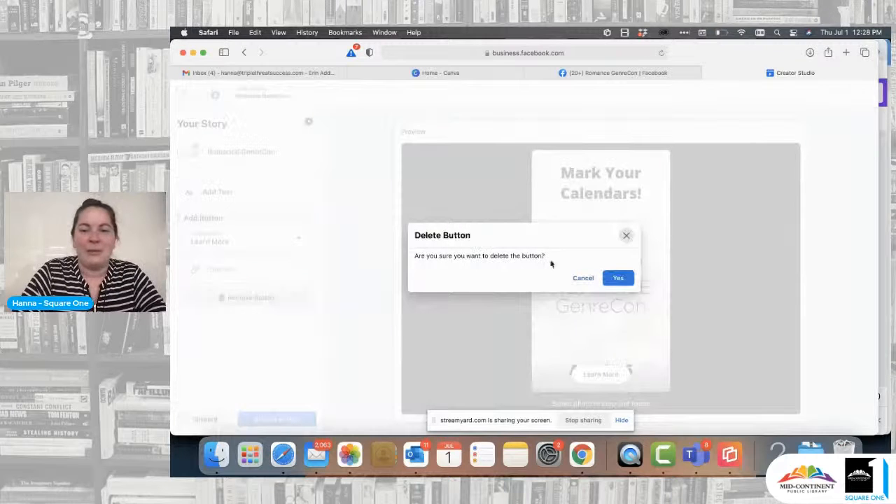
left_click(619, 278)
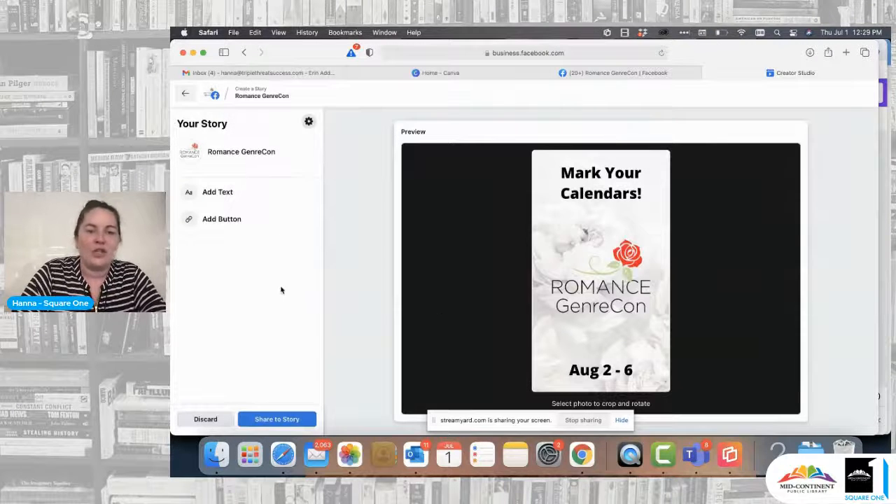
Step: Share the Mark Your Calendars story and go to the Romance GenreCon page on Facebook
left_click(286, 418)
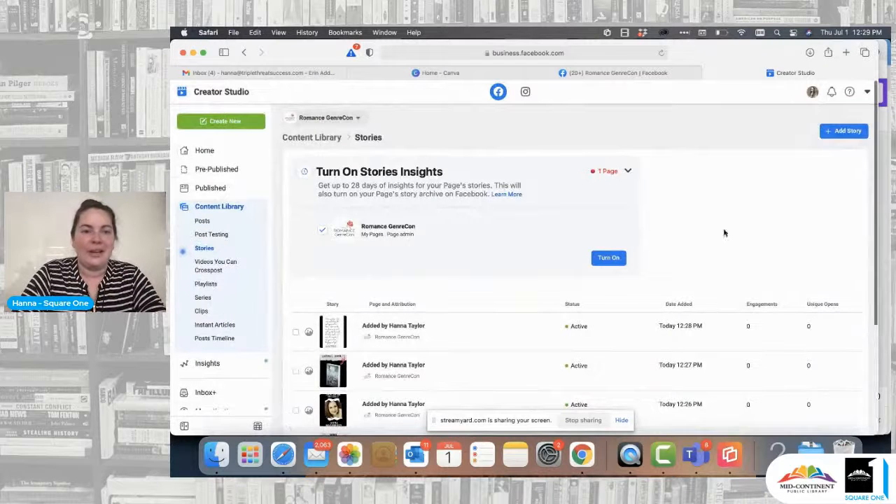
left_click(444, 73)
left_click(610, 72)
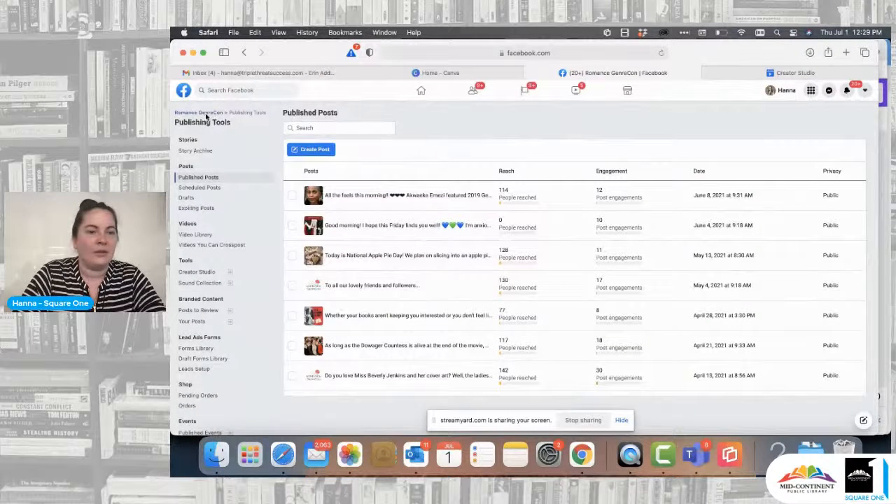
left_click(661, 53)
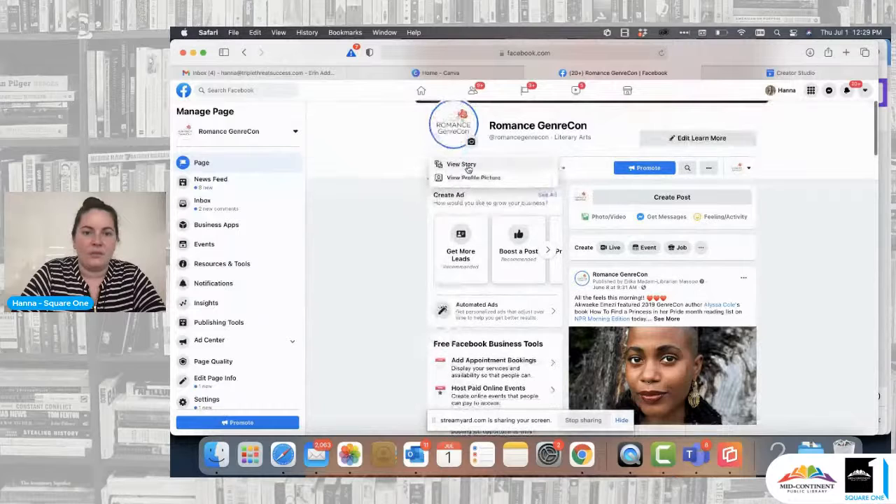
Step: View the Romance GenreCon page's published stories, checking the Shop Now button and insights of the latest-book story
left_click(468, 165)
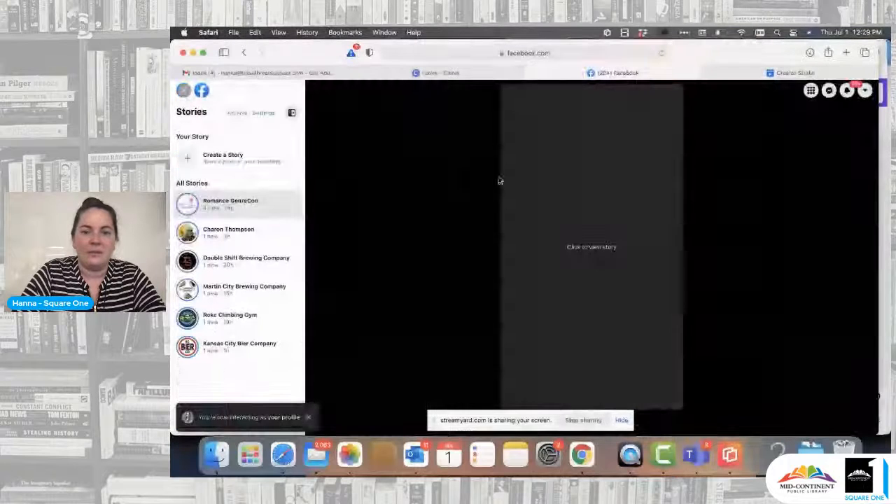
left_click(572, 241)
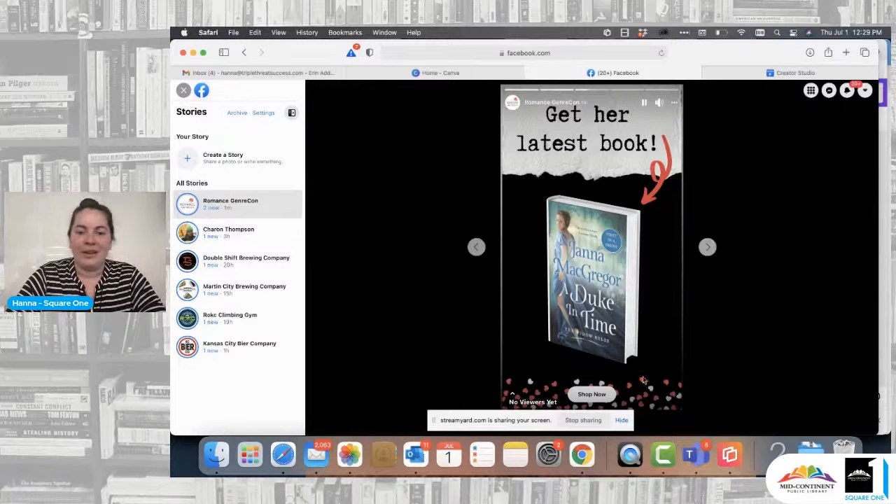
left_click(595, 397)
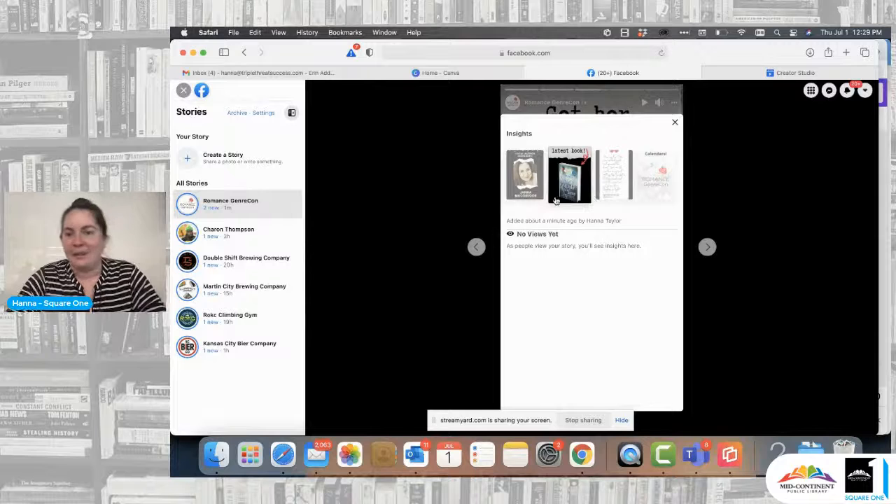
left_click(675, 122)
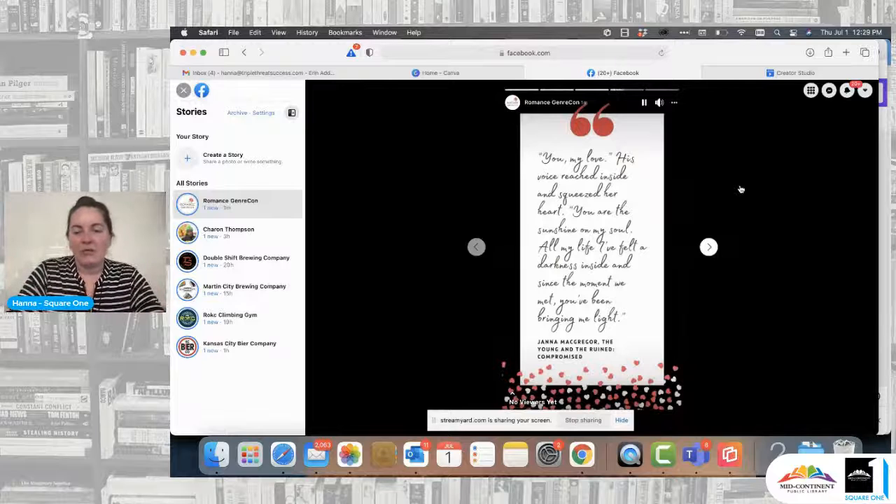
left_click(709, 246)
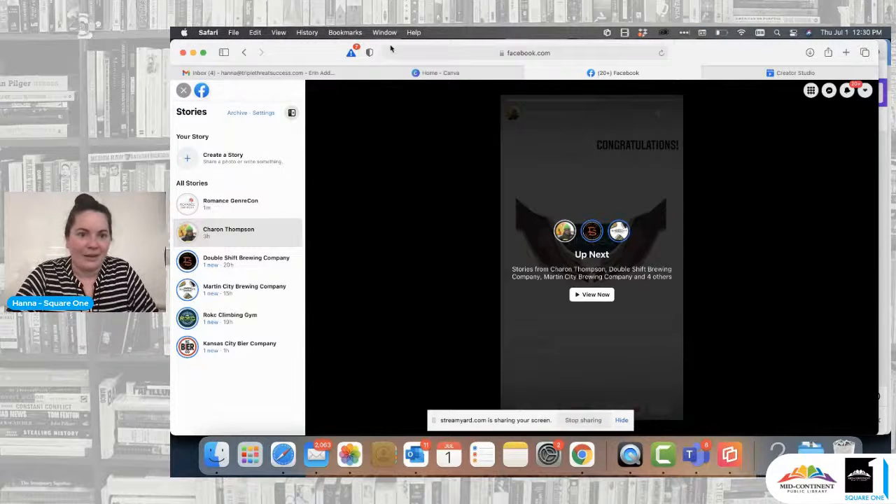
Step: Switch to Finder and group the Downloads folder by Date Added
left_click(443, 73)
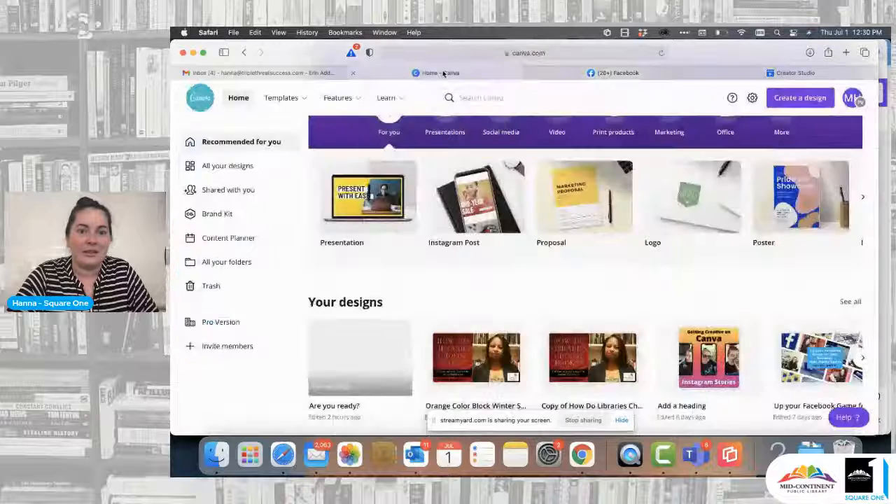
left_click(574, 73)
left_click(582, 459)
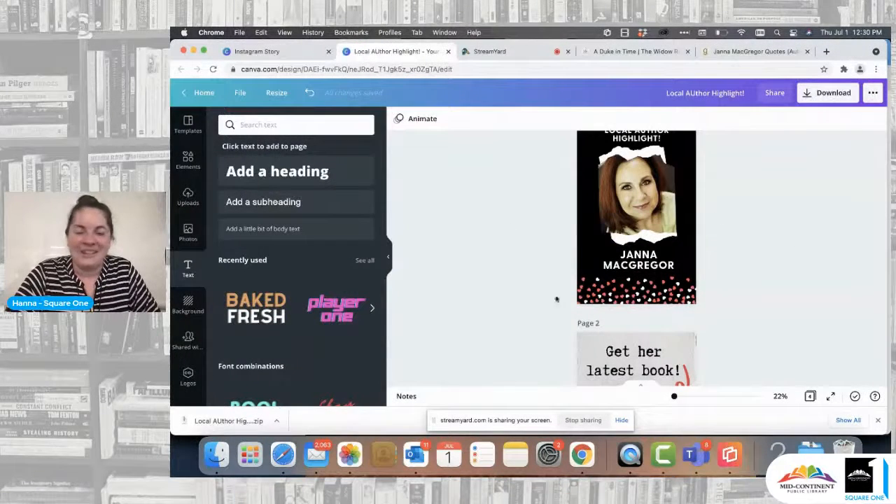
left_click(216, 455)
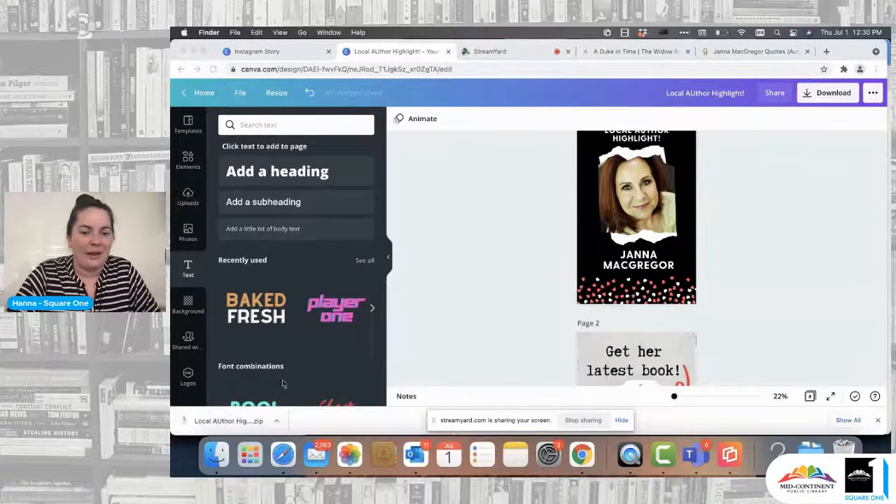
left_click(402, 231)
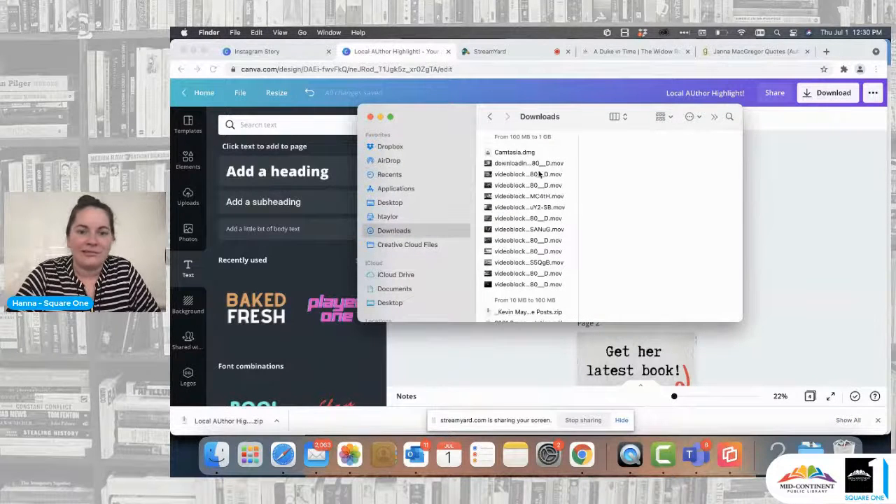
scroll(510, 171, "up", 2)
left_click(670, 117)
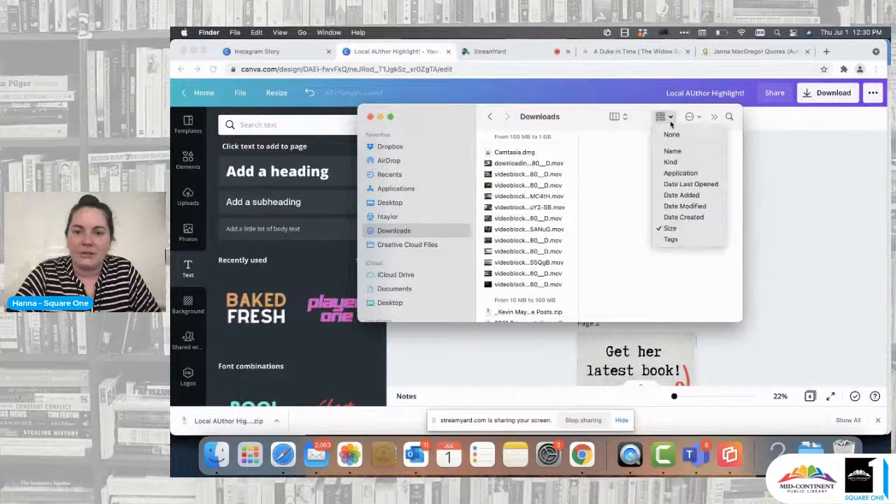
left_click(689, 199)
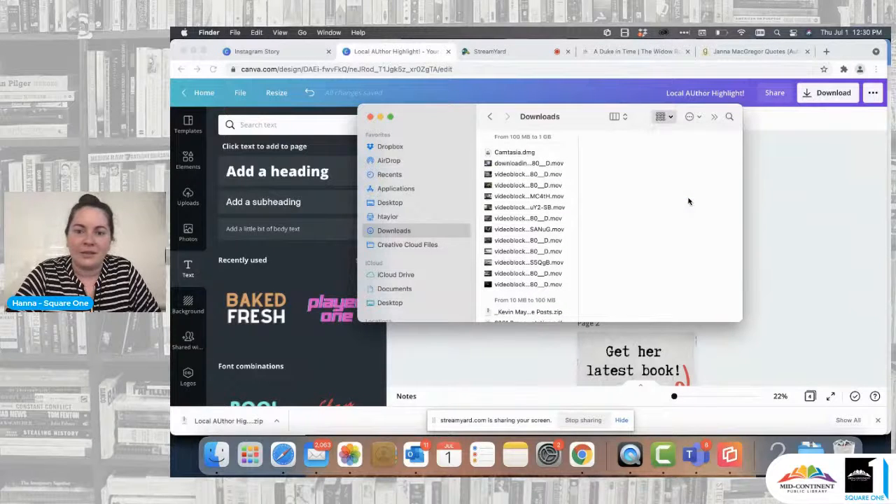
Step: Select 1.png through 4.png inside the Local AUthor Highlight! folder
left_click(525, 175)
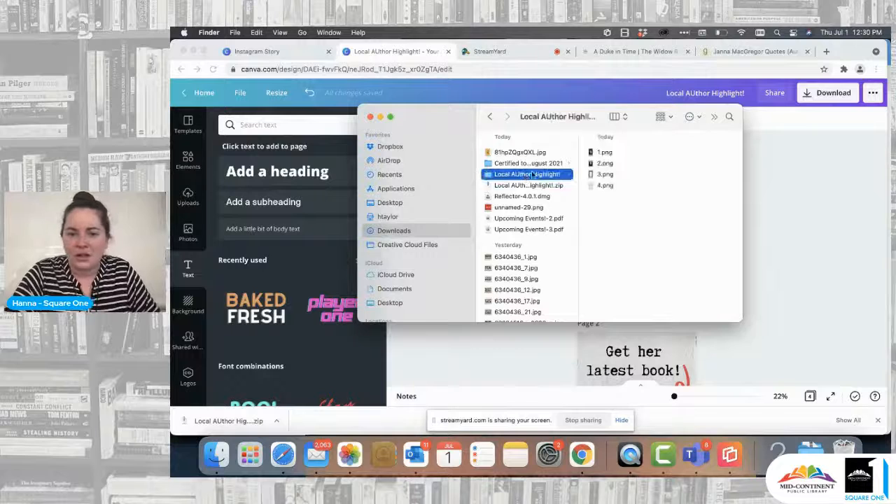
left_click(606, 152)
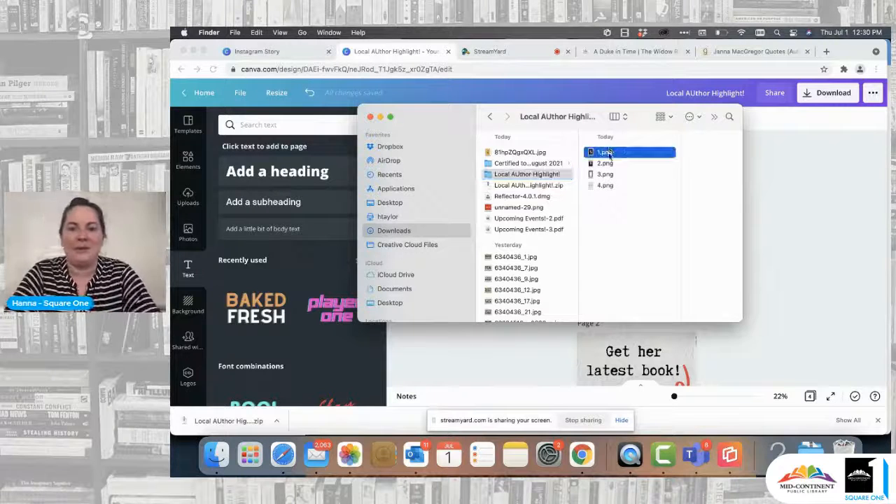
left_click(573, 165, "shift")
left_click(560, 175, "shift")
left_click(553, 186, "shift")
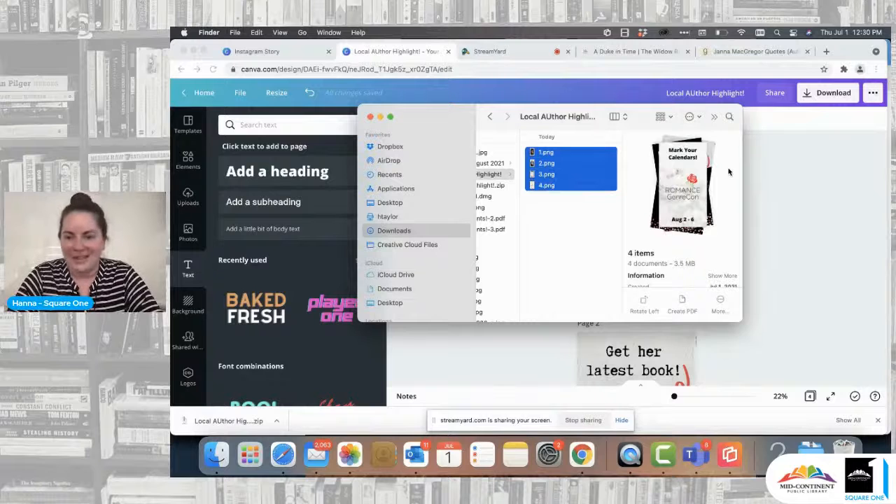
Step: Share the four selected images through AirDrop to the listed iPhone
left_click(693, 117)
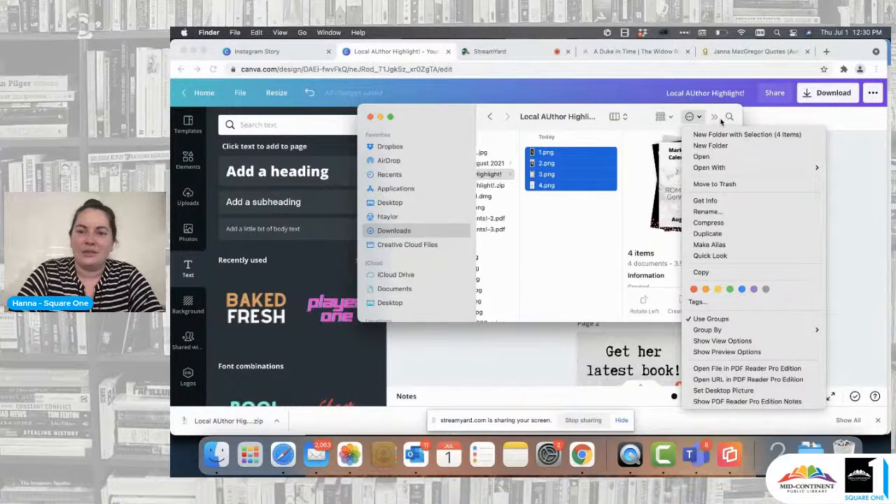
left_click(715, 119)
left_click(715, 119)
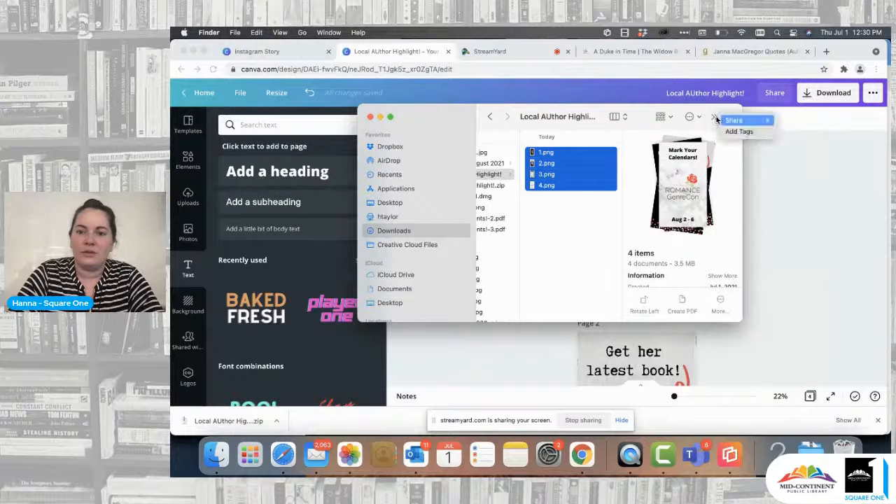
mouse_move(736, 123)
left_click(793, 131)
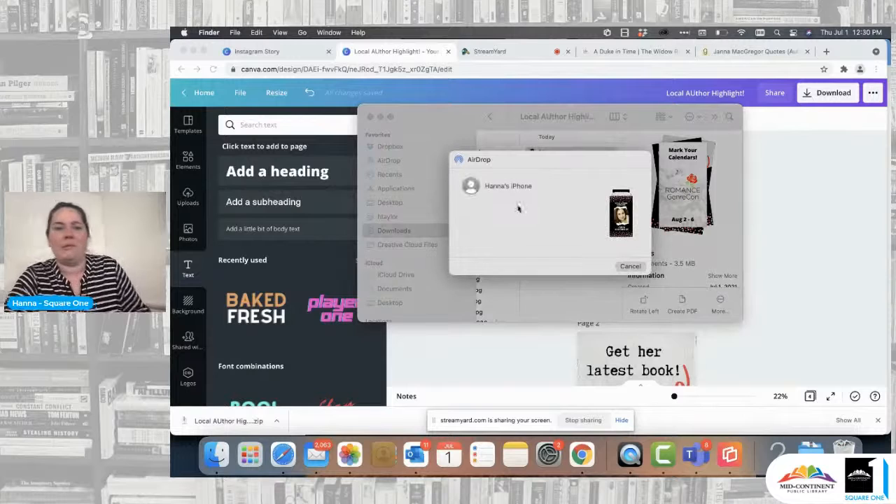
left_click(485, 186)
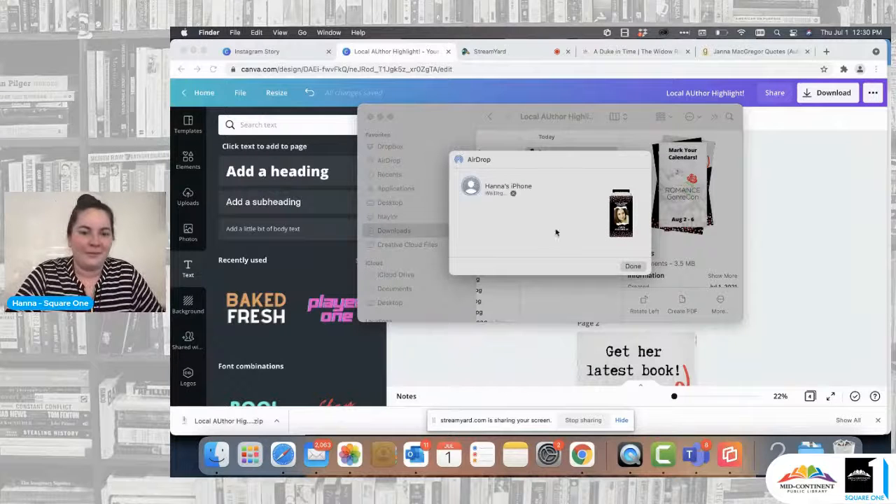